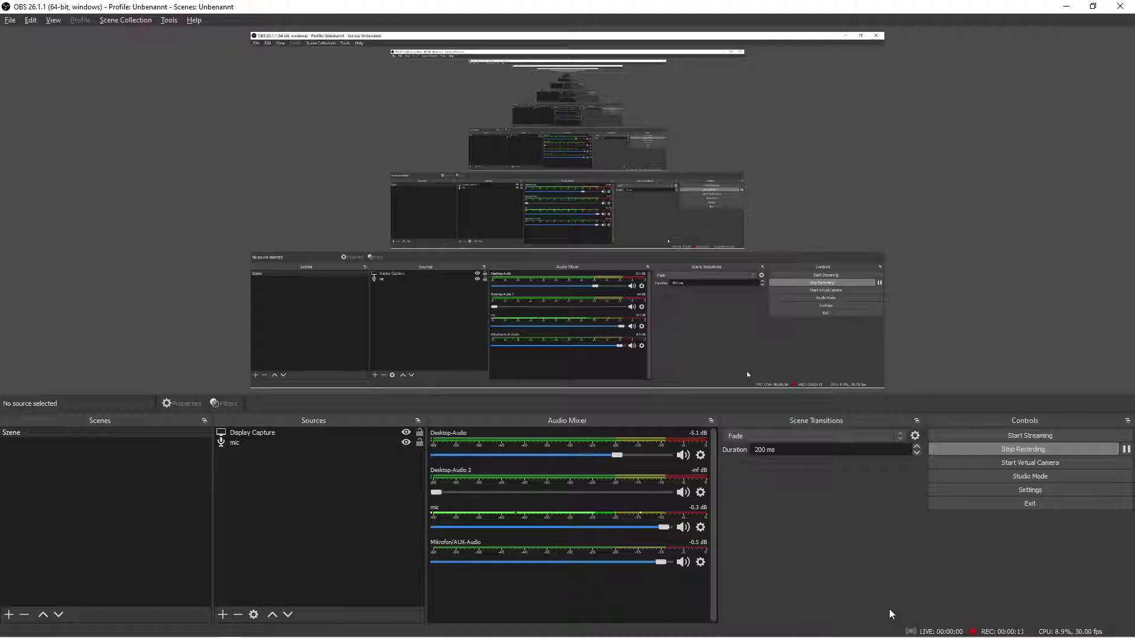
- Switch to Blender, enlarge the outliner to fit the whole object list and clear the selection
{"action": "key", "text": "alt+Tab"}
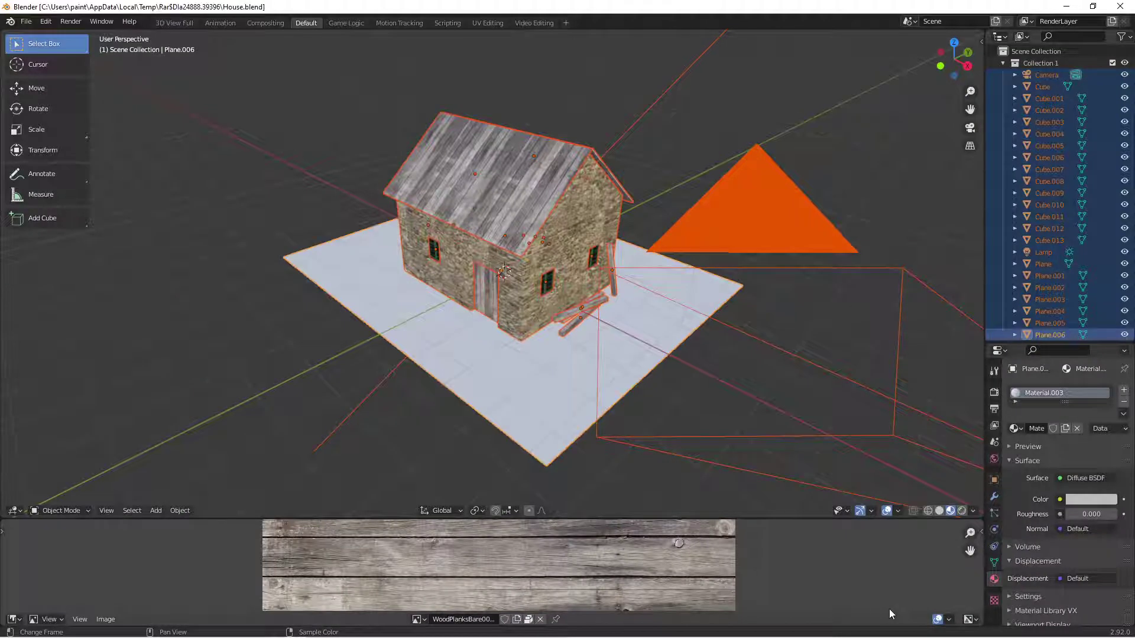
{"action": "left_click_drag", "start_coordinate": [738, 519], "coordinate": [737, 343]}
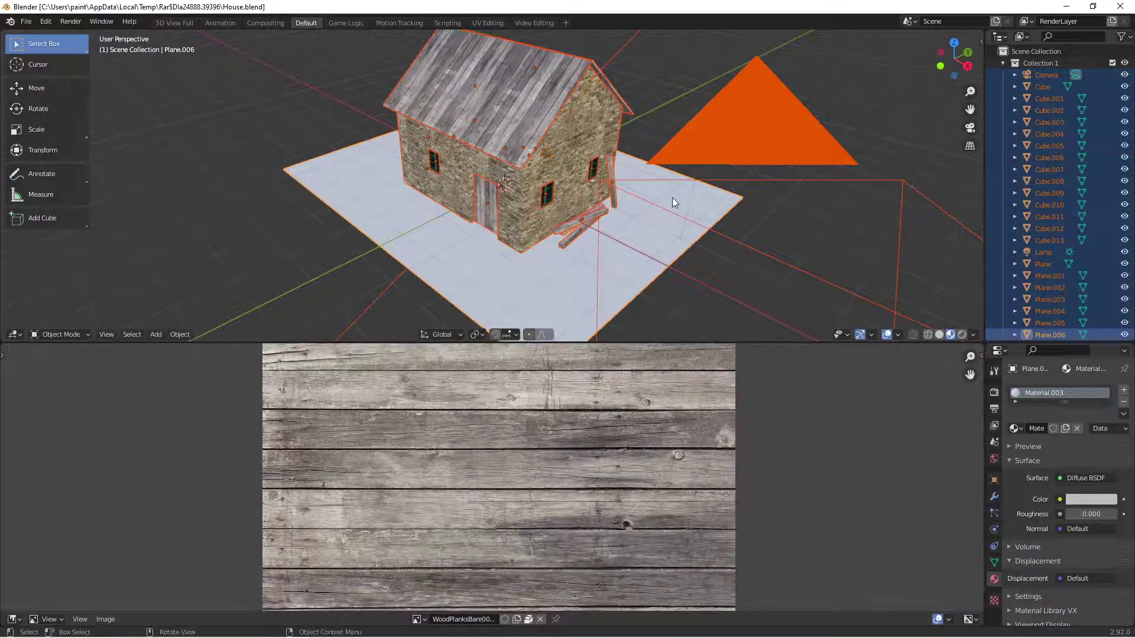
{"action": "right_click", "coordinate": [672, 195]}
{"action": "middle_click_drag", "start_coordinate": [486, 214], "coordinate": [458, 242]}
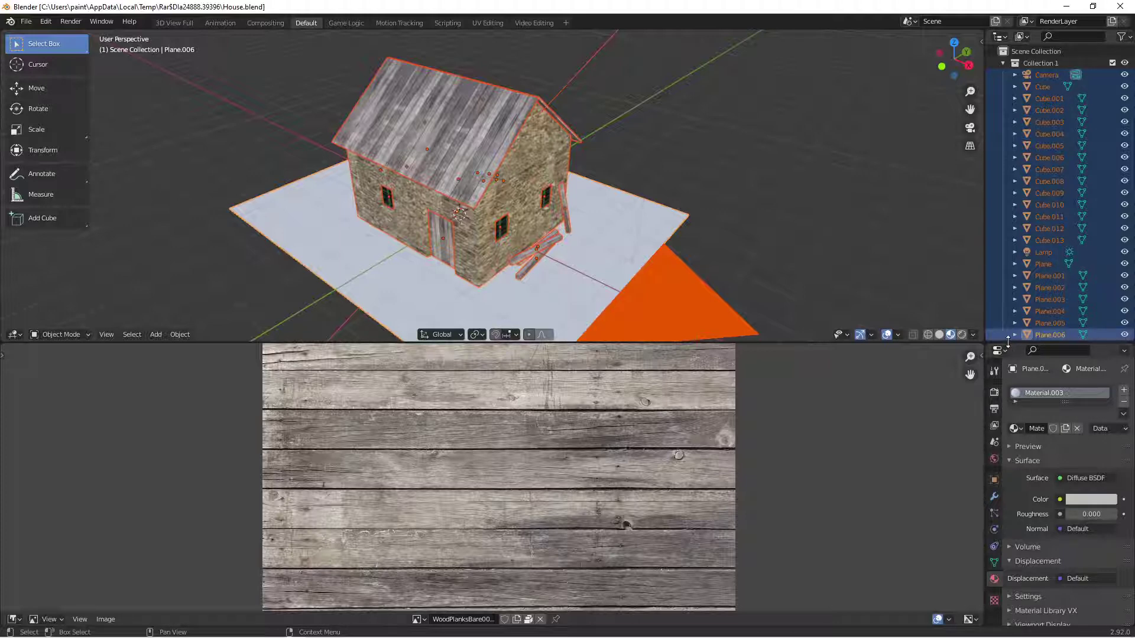
{"action": "left_click_drag", "start_coordinate": [1008, 342], "coordinate": [1015, 422]}
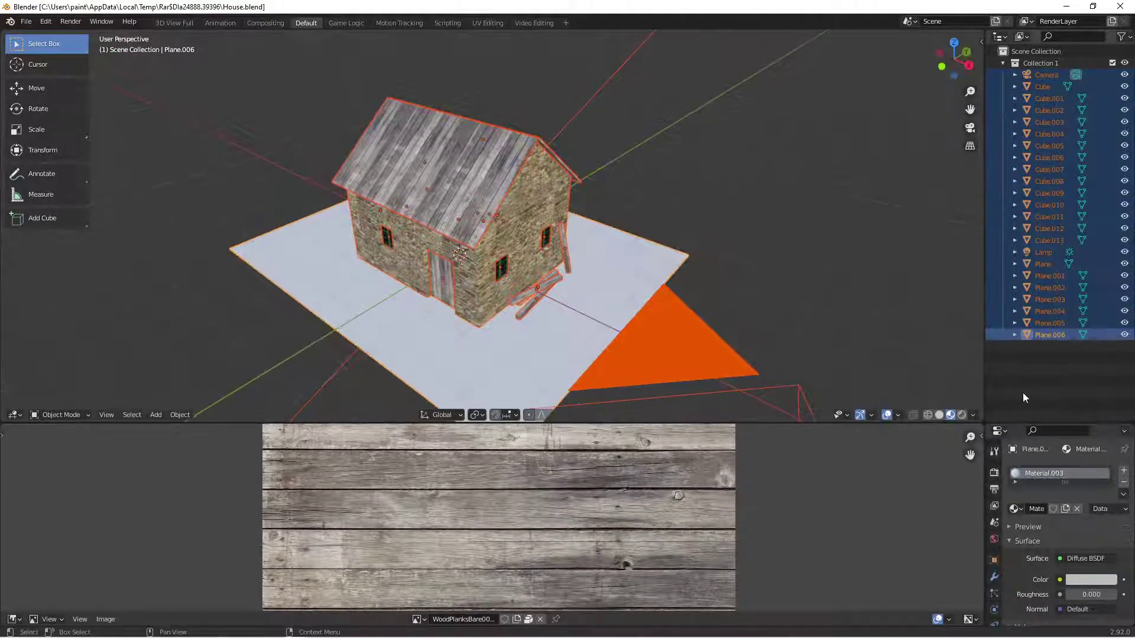
{"action": "left_click", "coordinate": [1025, 398]}
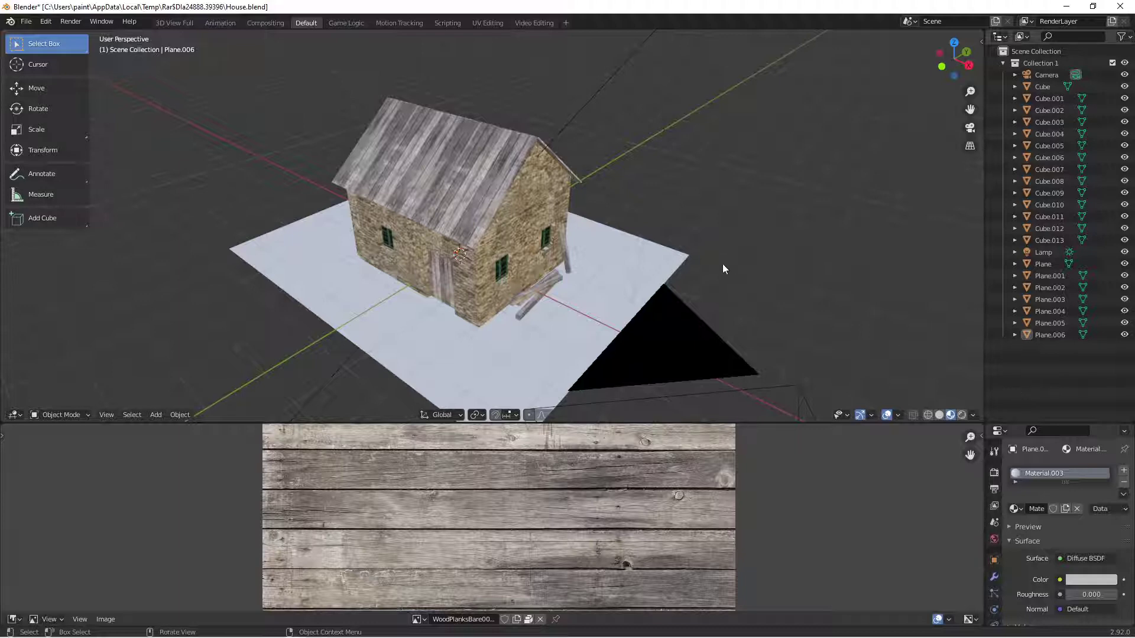
- Select the house walls, both roof halves and the loose planks one by one to identify their objects in the outliner
{"action": "left_click", "coordinate": [531, 218]}
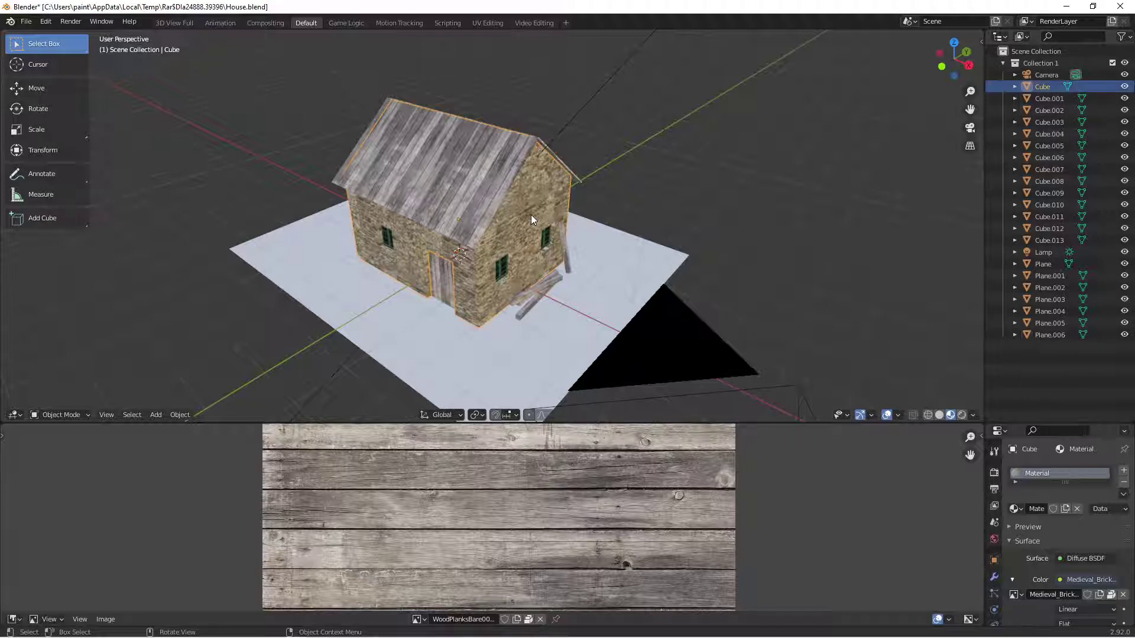
{"action": "left_click", "coordinate": [428, 185]}
{"action": "middle_click_drag", "start_coordinate": [733, 145], "coordinate": [602, 163]}
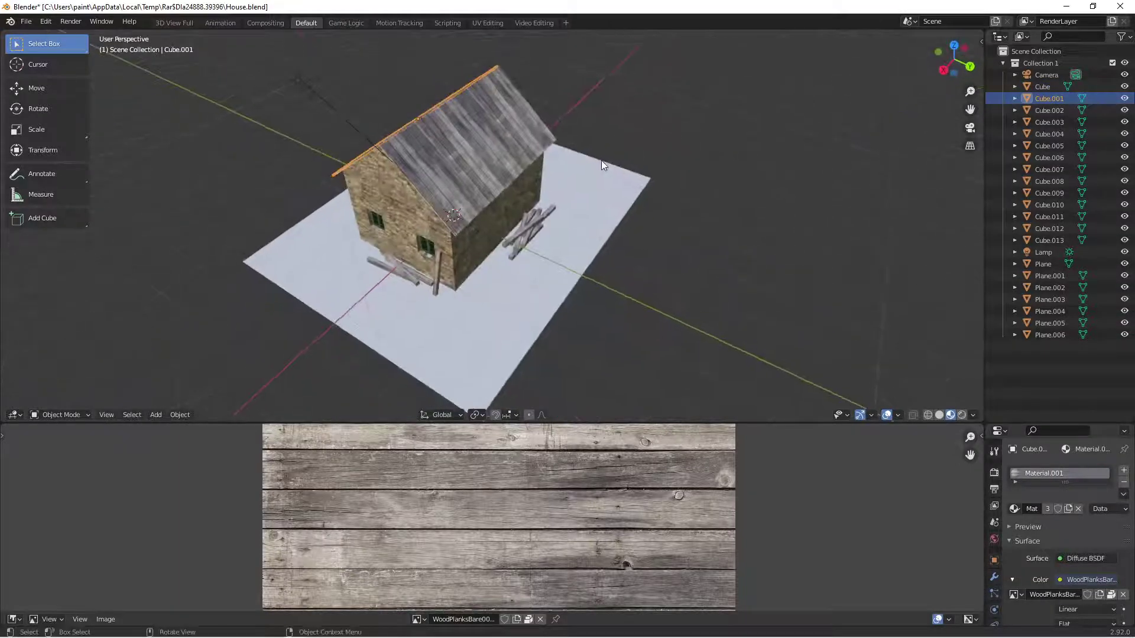
{"action": "left_click", "coordinate": [491, 147]}
{"action": "middle_click_drag", "start_coordinate": [459, 143], "coordinate": [461, 182]}
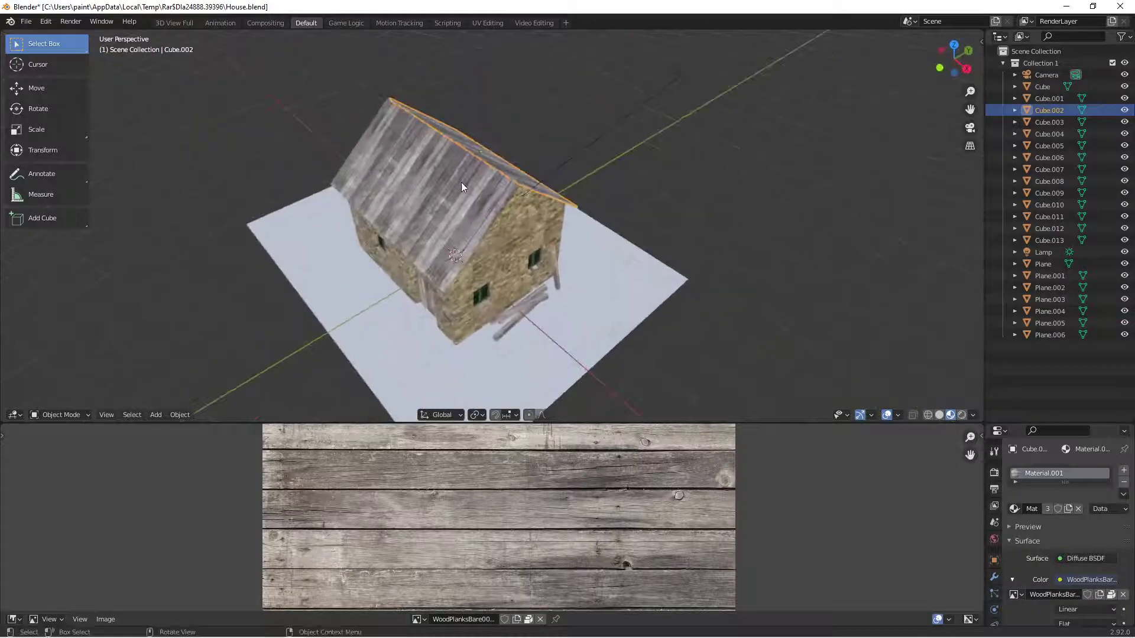
{"action": "left_click", "coordinate": [461, 183]}
{"action": "left_click", "coordinate": [520, 305]}
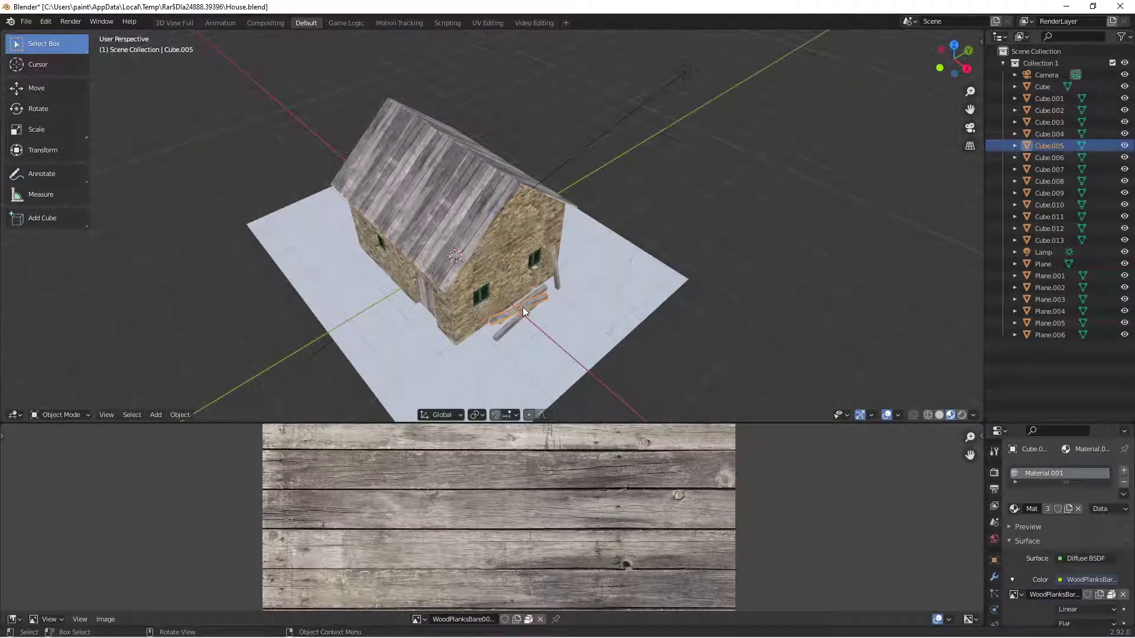
{"action": "left_click", "coordinate": [519, 319]}
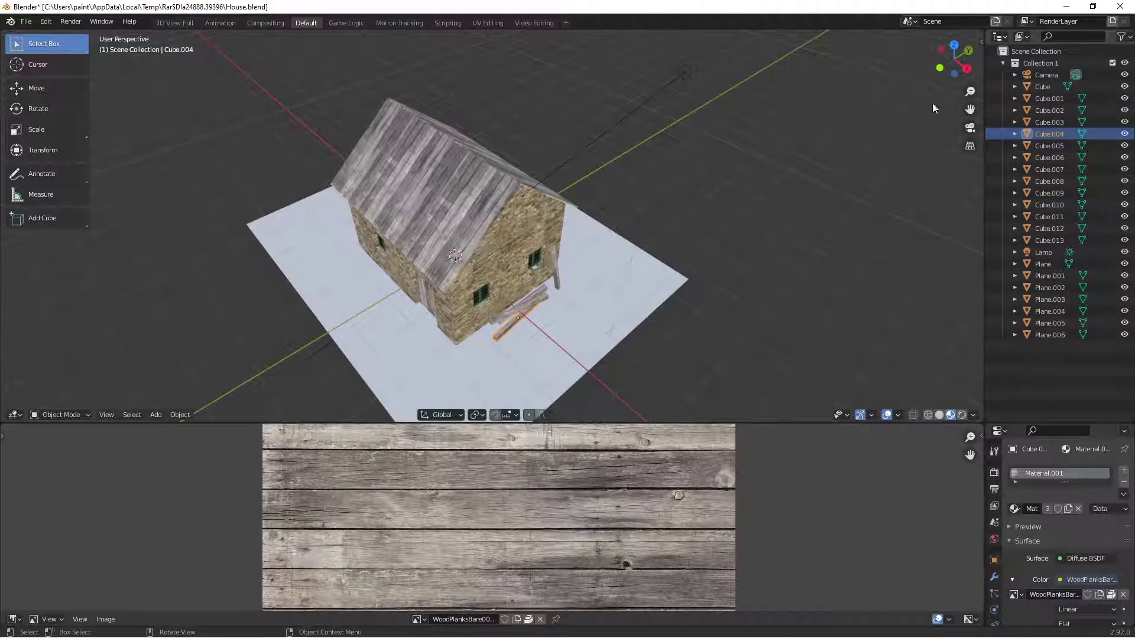
{"action": "left_click", "coordinate": [441, 187]}
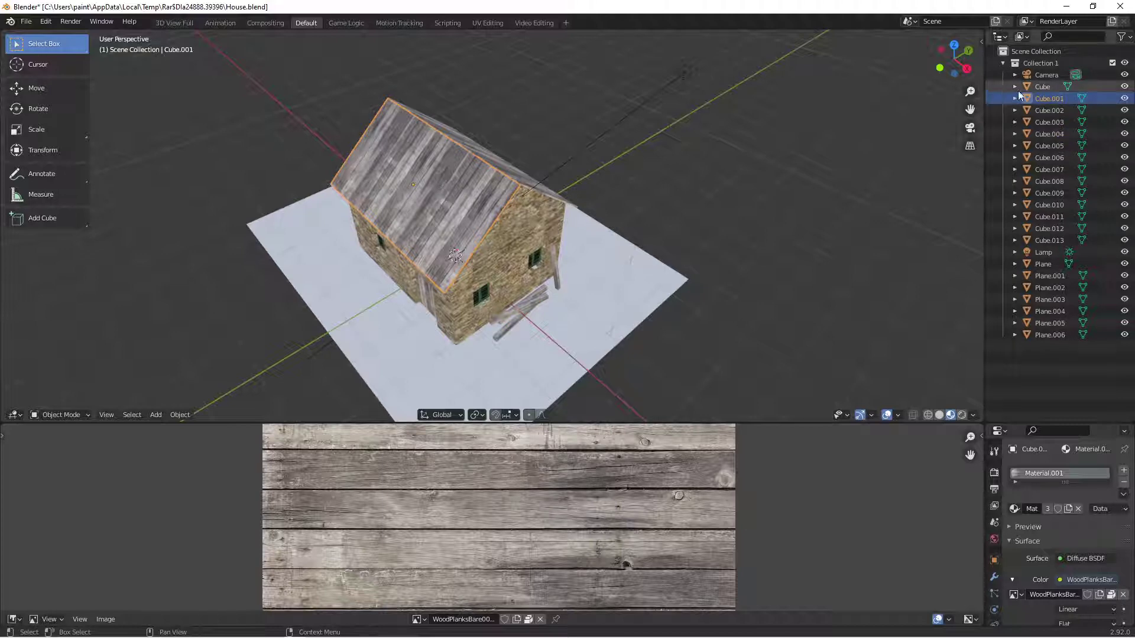
- Temporarily hide both roof halves, Cube.001 and Cube.002, to examine the house beneath, and show them again
{"action": "left_click", "coordinate": [1125, 98]}
{"action": "left_click", "coordinate": [1125, 99]}
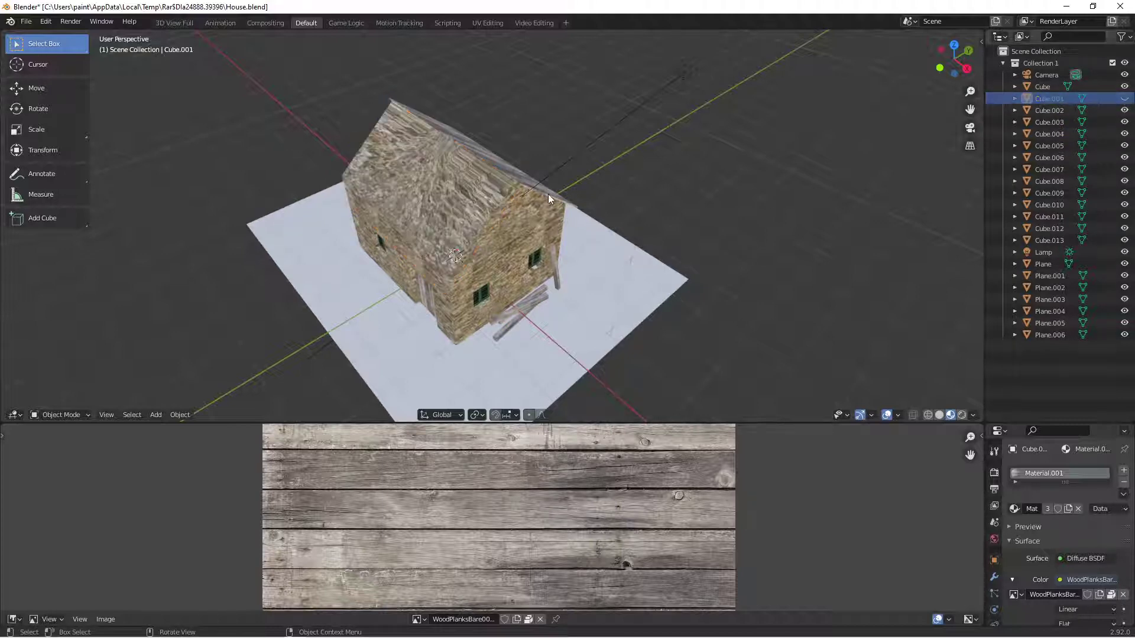
{"action": "middle_click_drag", "start_coordinate": [548, 194], "coordinate": [481, 168]}
{"action": "left_click", "coordinate": [482, 167]}
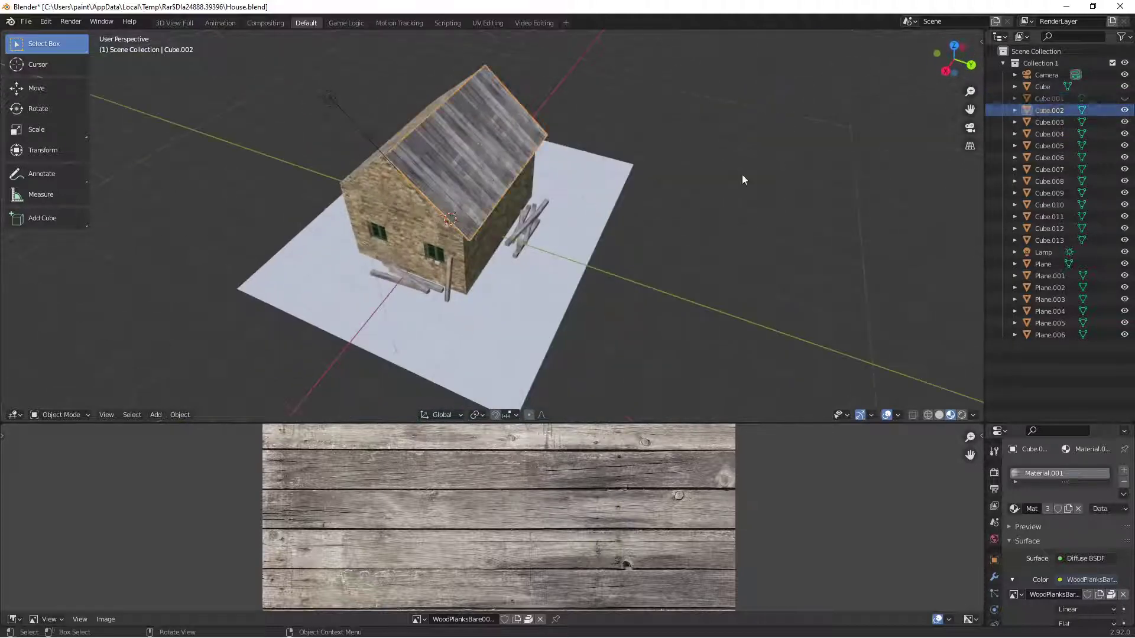
{"action": "left_click", "coordinate": [1125, 110]}
{"action": "middle_click_drag", "start_coordinate": [580, 197], "coordinate": [681, 189]}
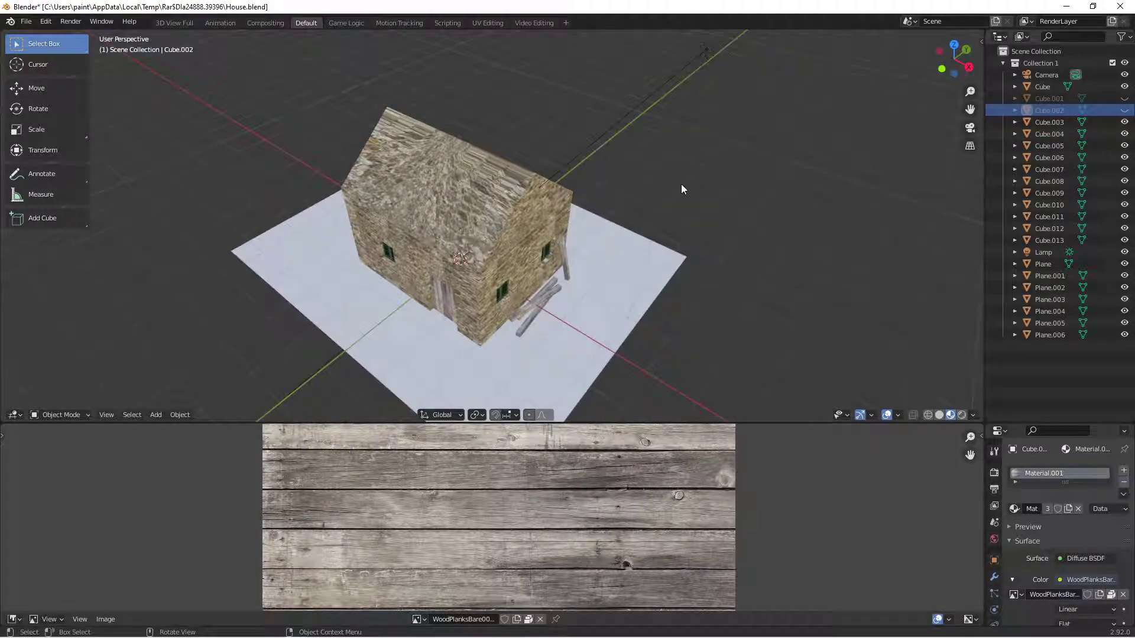
{"action": "left_click", "coordinate": [1125, 110]}
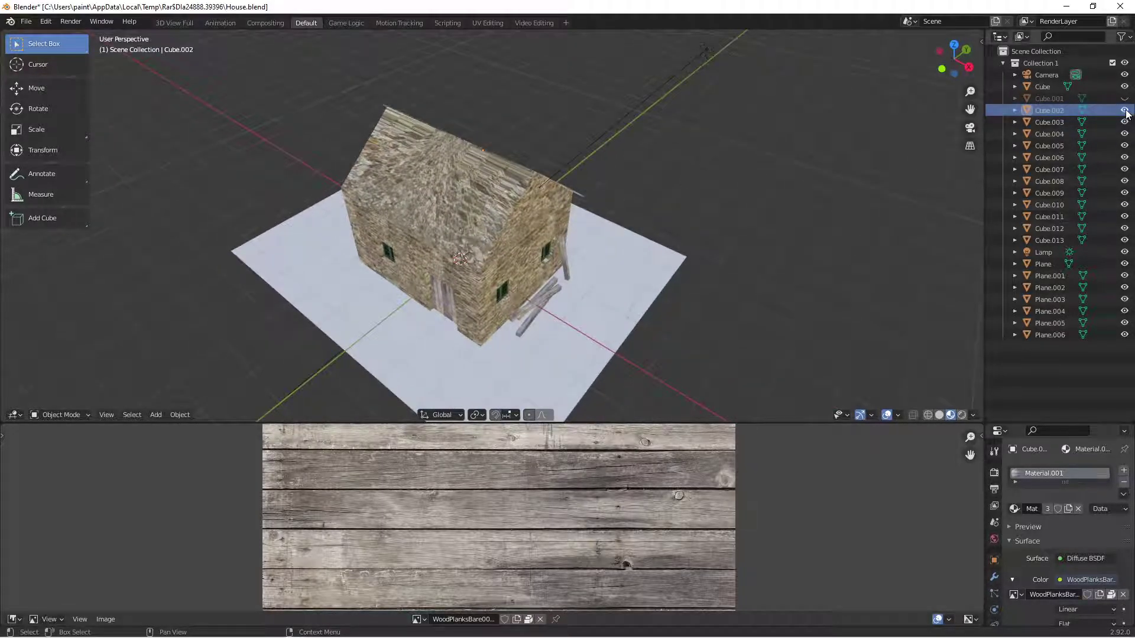
{"action": "left_click", "coordinate": [1125, 98]}
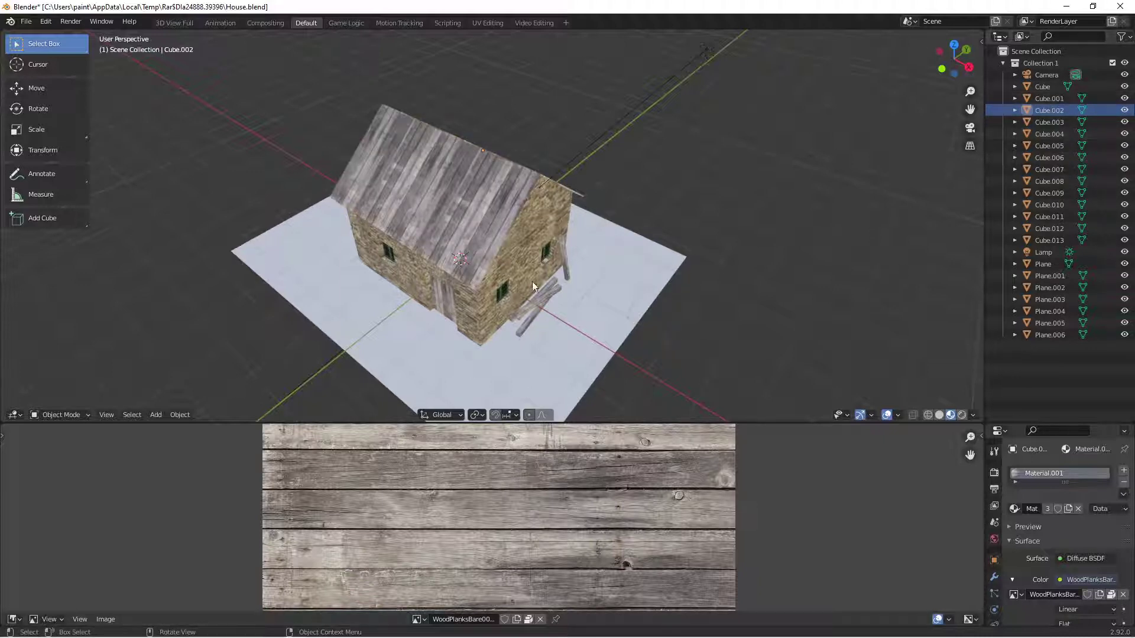
- Open the recent file HouseTIMON.blend without saving the current changes, and enlarge its 3D viewport
{"action": "left_click", "coordinate": [26, 21]}
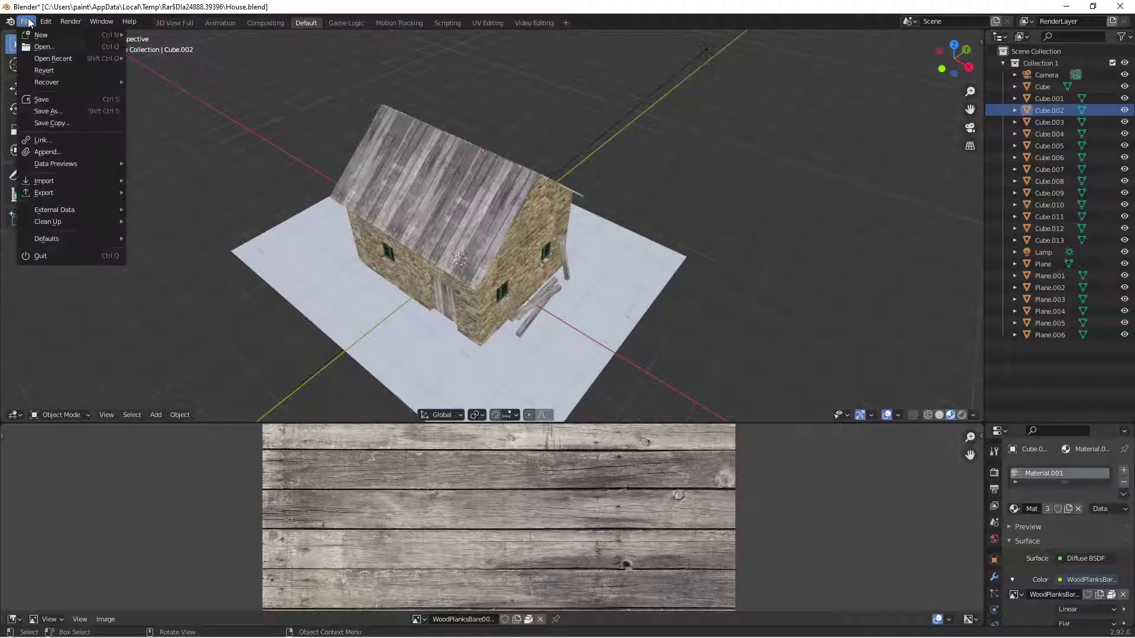
{"action": "mouse_move", "coordinate": [53, 60]}
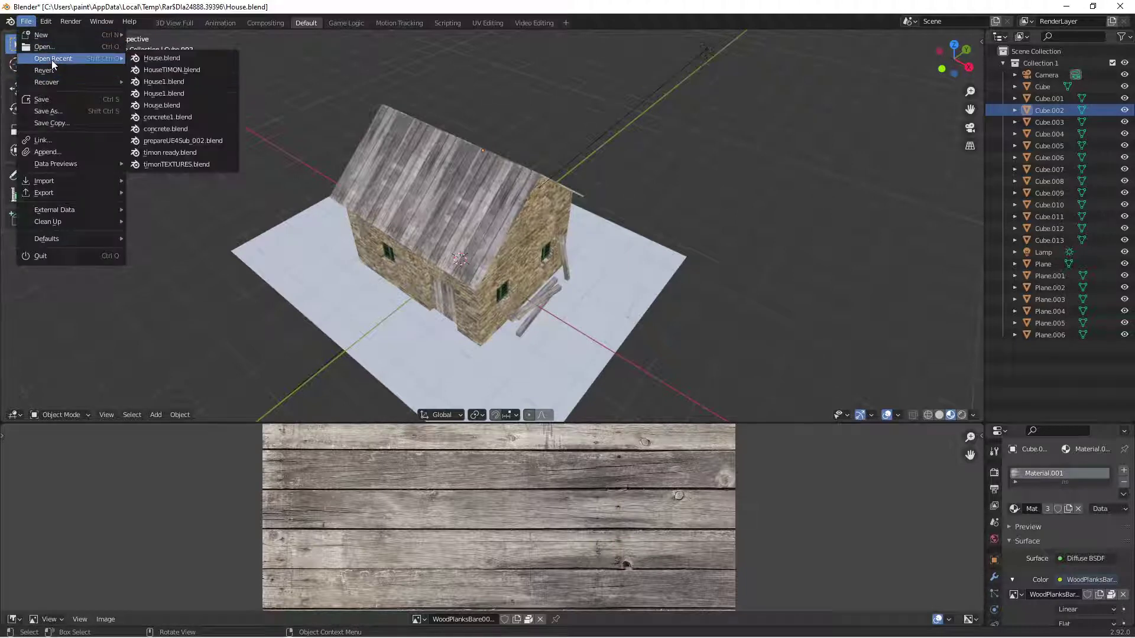
{"action": "left_click", "coordinate": [165, 69]}
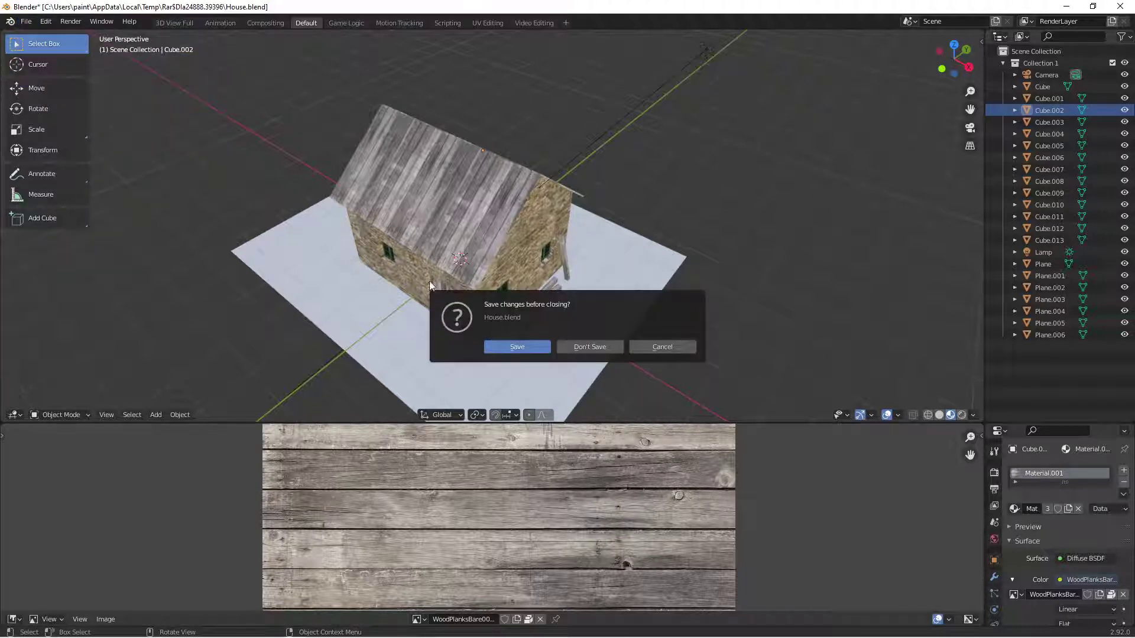
{"action": "left_click", "coordinate": [594, 348]}
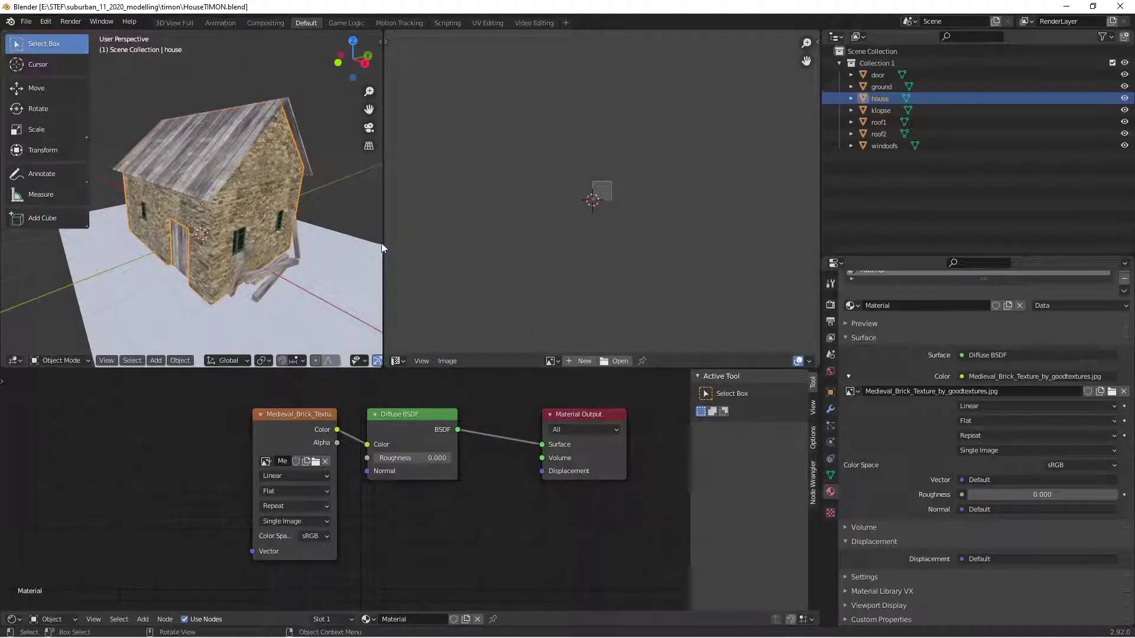
{"action": "left_click_drag", "start_coordinate": [383, 243], "coordinate": [561, 266]}
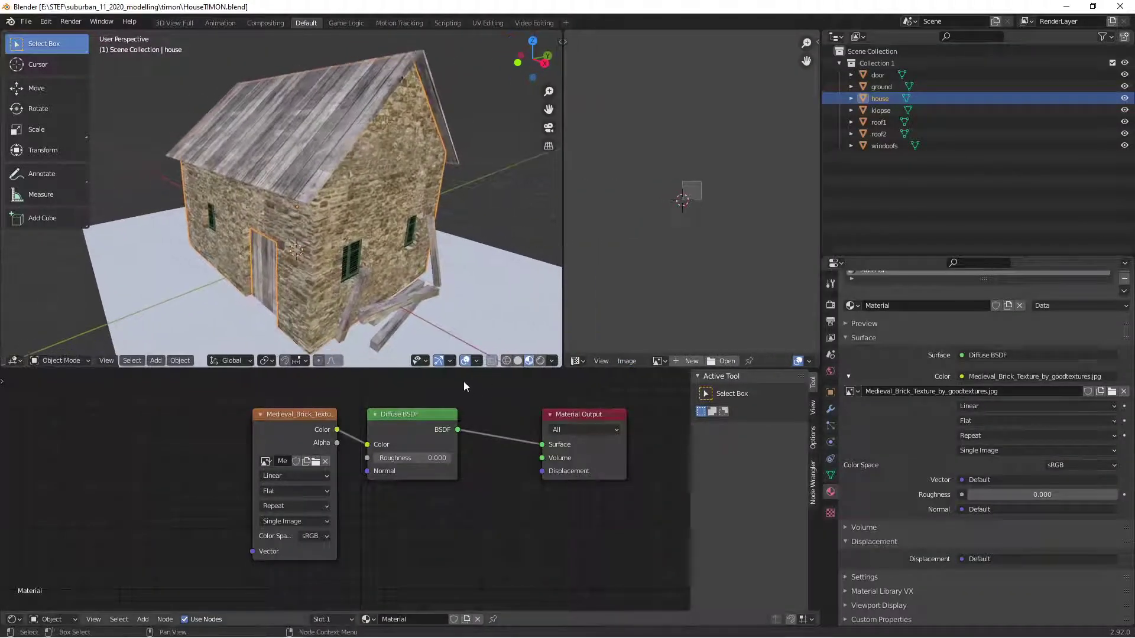
{"action": "left_click_drag", "start_coordinate": [466, 367], "coordinate": [467, 437]}
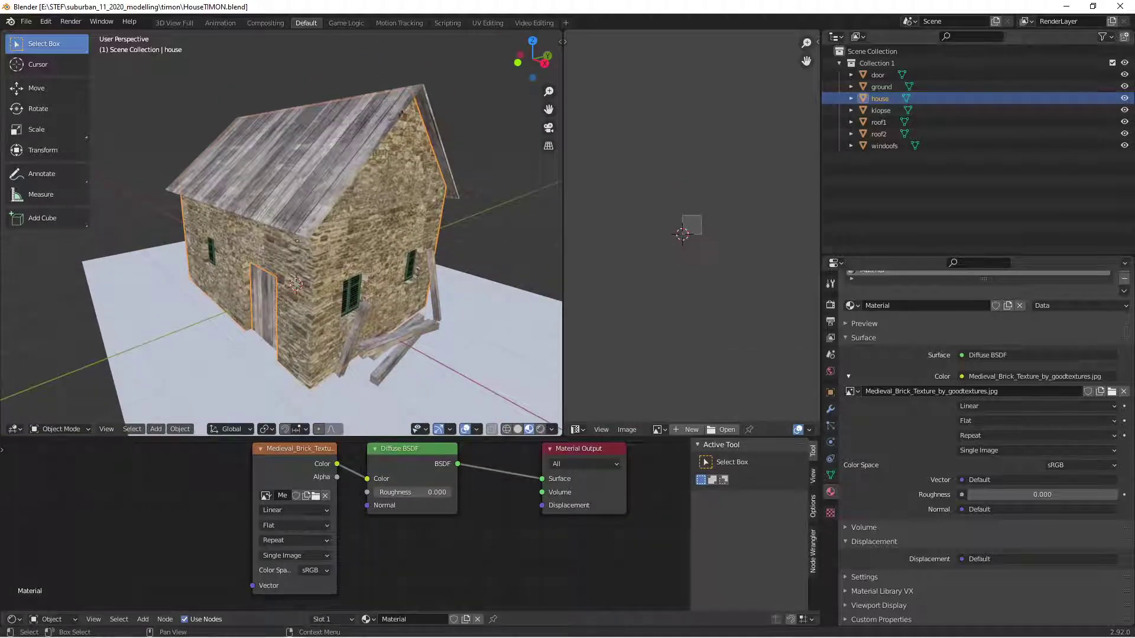
- Toggle the visibility of house, ground, klopse, roof1 and roof2 in turn to check what each named object contains
{"action": "left_click", "coordinate": [1125, 100]}
{"action": "left_click", "coordinate": [1125, 99]}
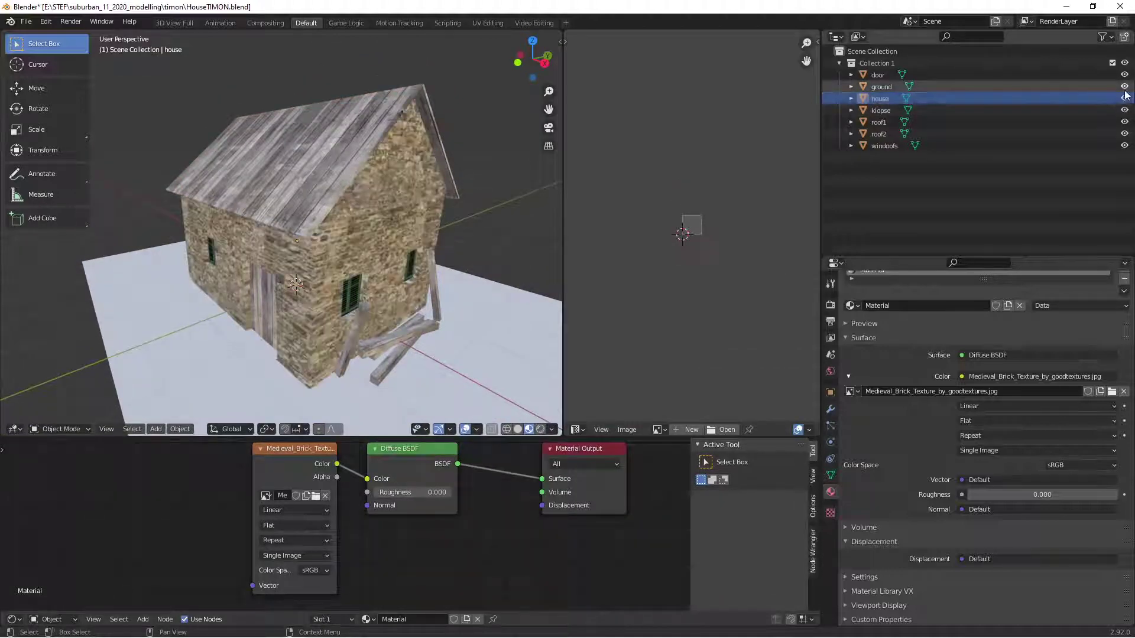
{"action": "left_click", "coordinate": [1125, 87]}
{"action": "left_click", "coordinate": [1125, 88]}
{"action": "left_click", "coordinate": [1125, 111]}
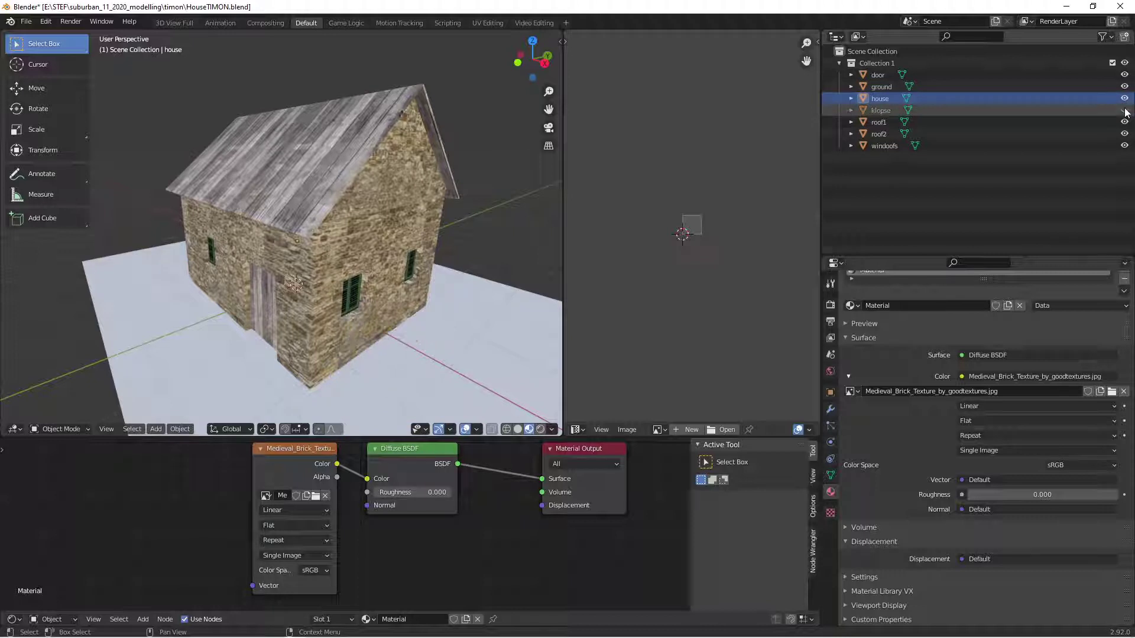
{"action": "left_click", "coordinate": [1125, 111]}
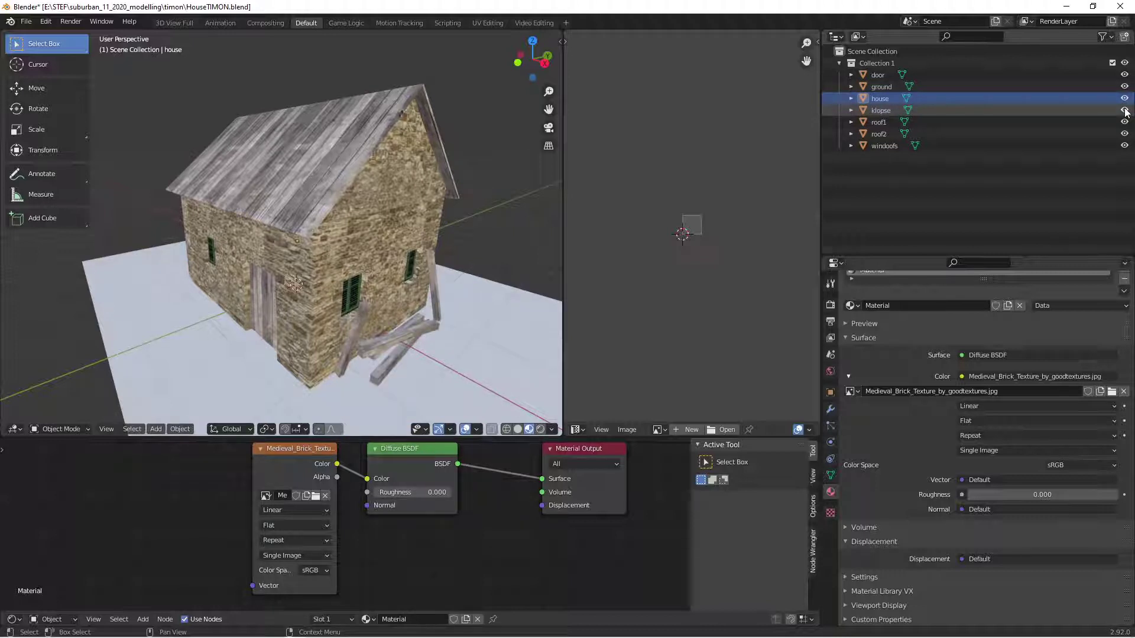
{"action": "left_click", "coordinate": [1125, 111]}
{"action": "left_click", "coordinate": [1125, 112]}
{"action": "left_click", "coordinate": [1125, 123]}
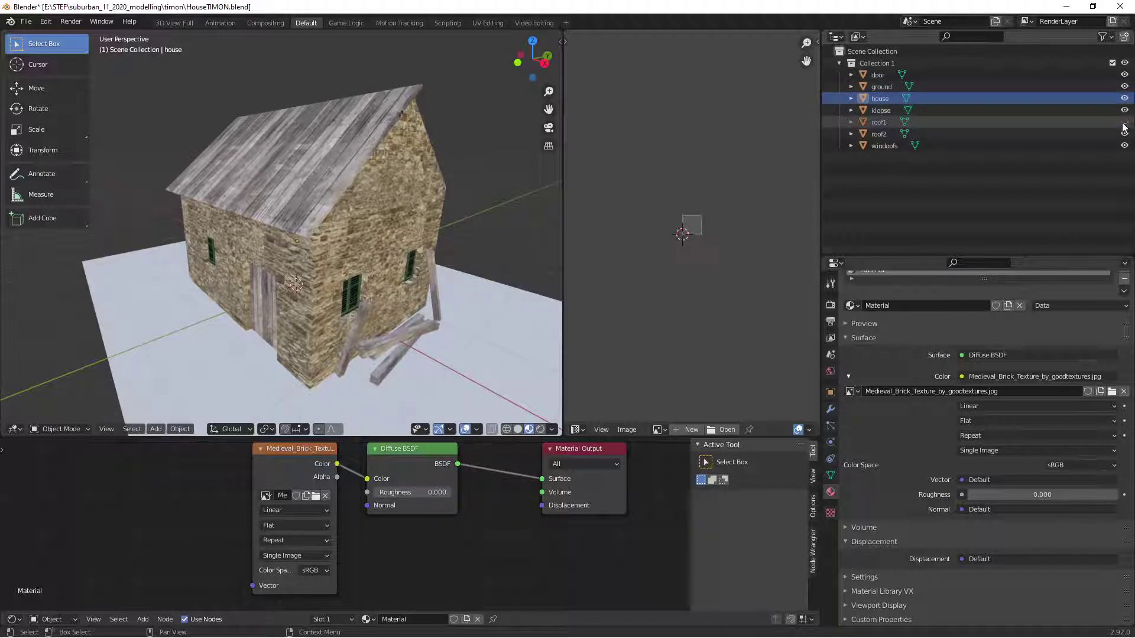
{"action": "left_click", "coordinate": [1125, 122]}
{"action": "left_click", "coordinate": [1125, 135]}
{"action": "left_click", "coordinate": [1125, 134]}
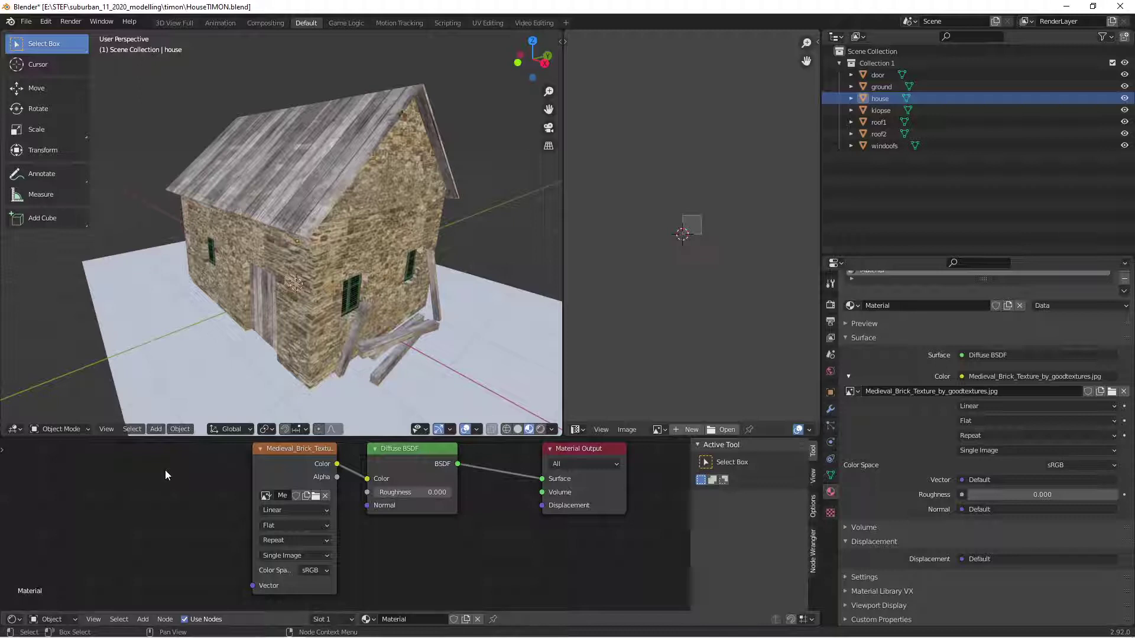
- Reopen the recent file House.blend, discarding the changes to HouseTIMON.blend, and enlarge the image editor below the 3D viewport
{"action": "left_click", "coordinate": [26, 22]}
{"action": "mouse_move", "coordinate": [48, 61]}
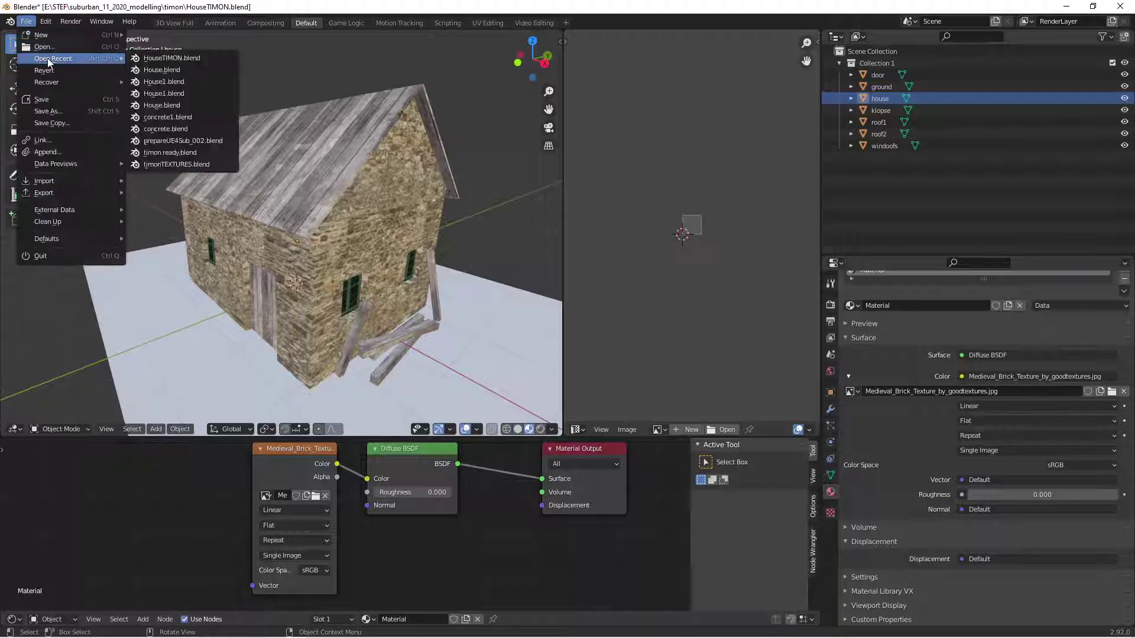
{"action": "left_click", "coordinate": [173, 70]}
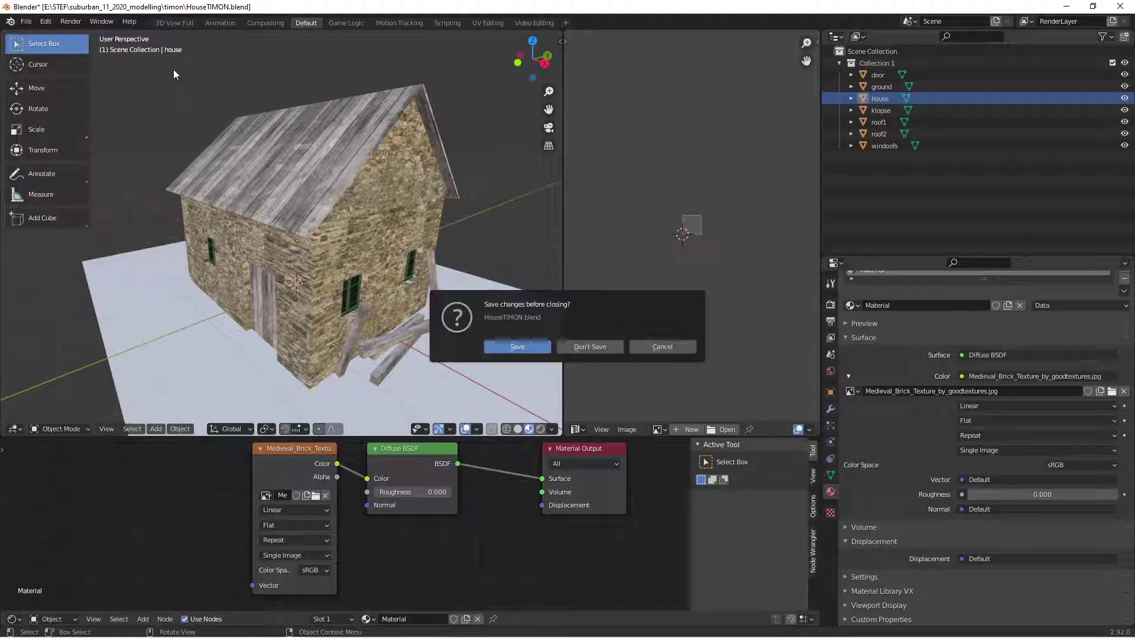
{"action": "left_click", "coordinate": [583, 345]}
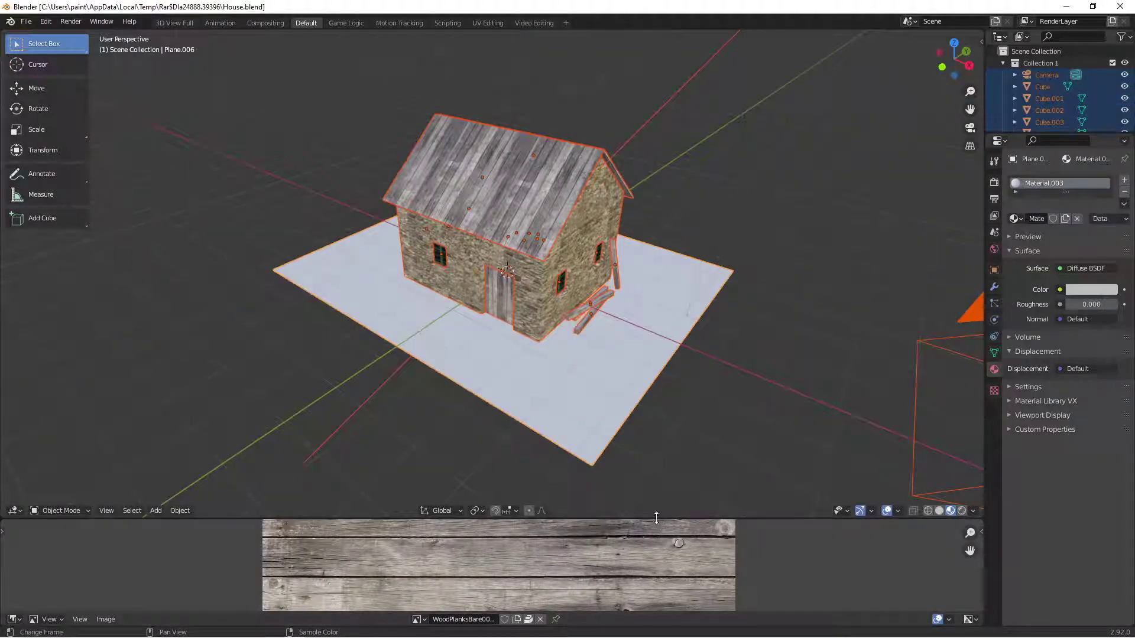
{"action": "left_click_drag", "start_coordinate": [656, 519], "coordinate": [656, 382]}
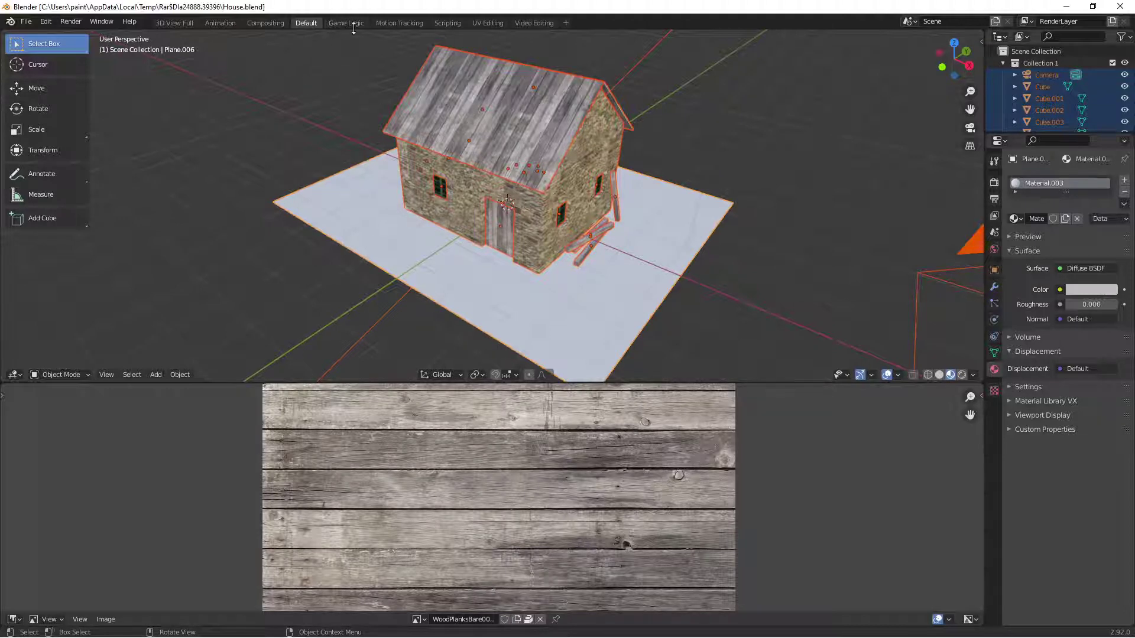
- Add the General Shading workspace and frame all nodes of Material.003 in the shader editor
{"action": "left_click", "coordinate": [568, 21]}
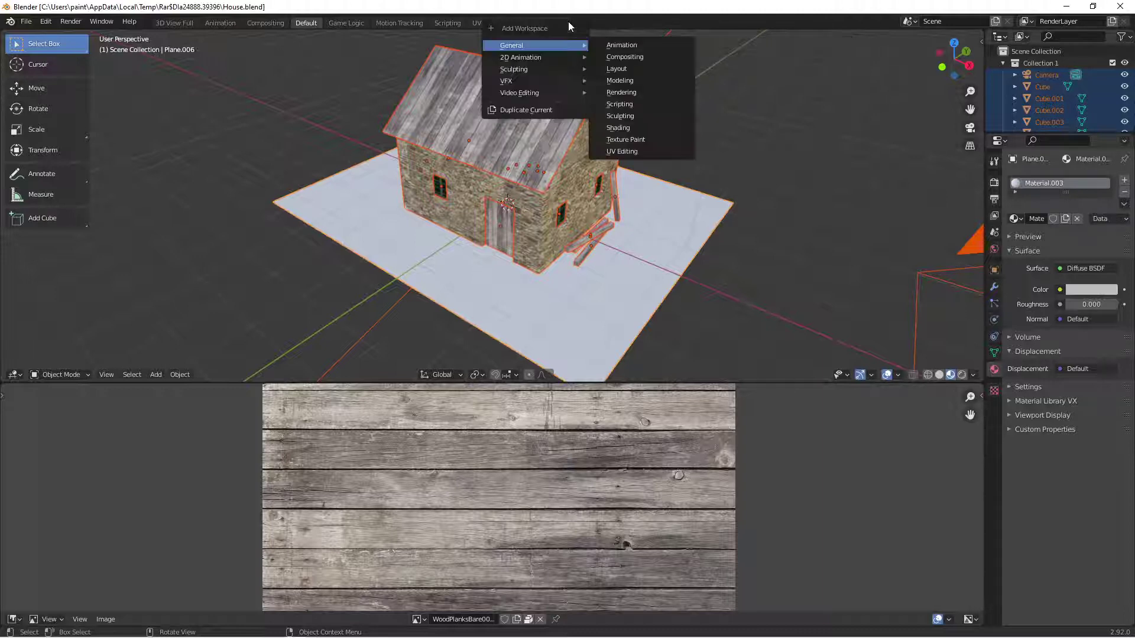
{"action": "mouse_move", "coordinate": [540, 41]}
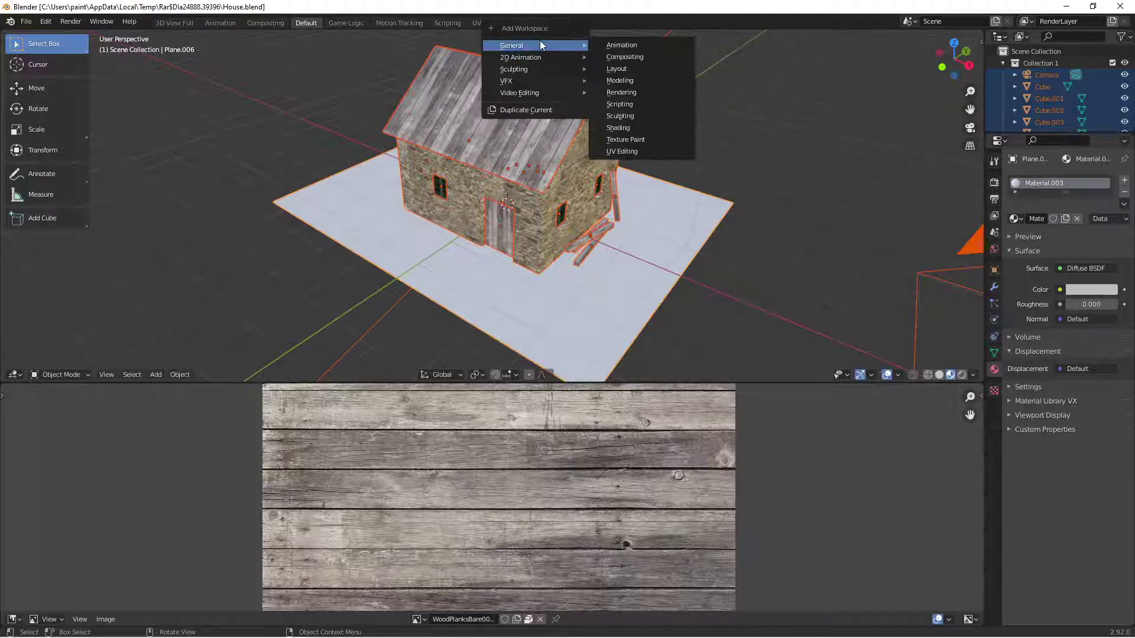
{"action": "left_click", "coordinate": [626, 127]}
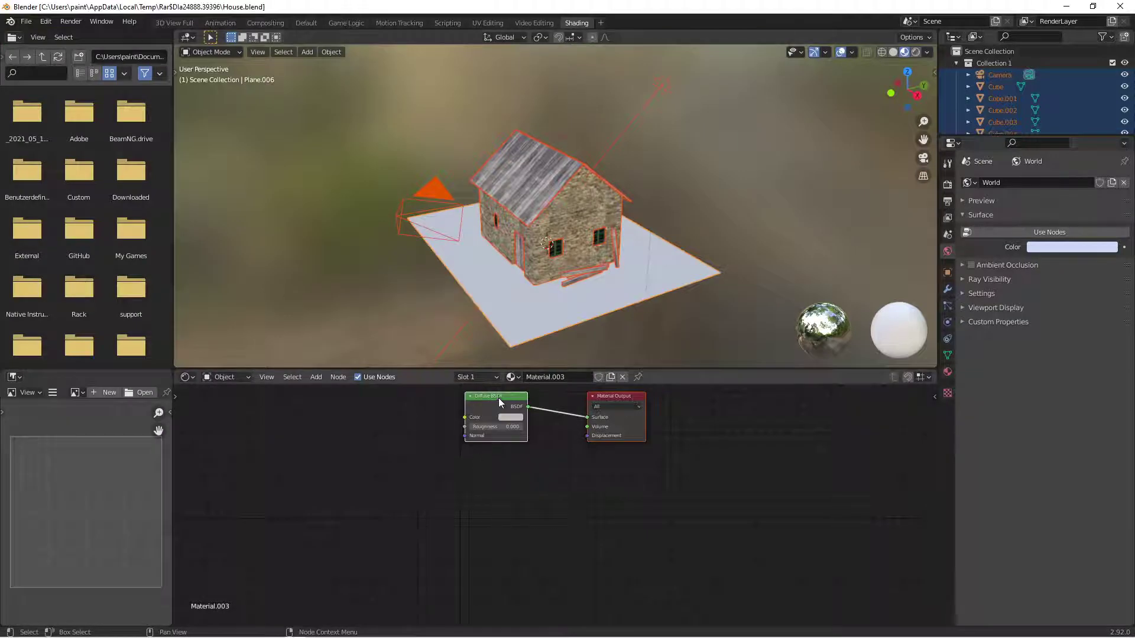
{"action": "key", "text": "Home"}
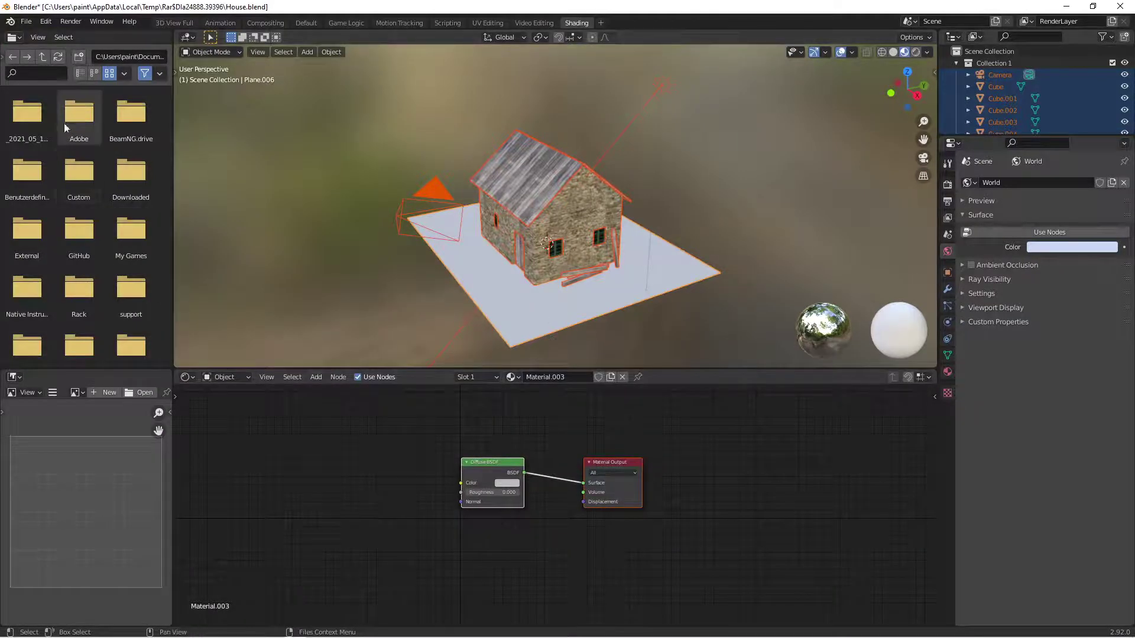
- Open the recent file HouseTIMON.blend, discarding the changes to House.blend, and enlarge its 3D viewport
{"action": "left_click", "coordinate": [26, 21]}
{"action": "mouse_move", "coordinate": [54, 59]}
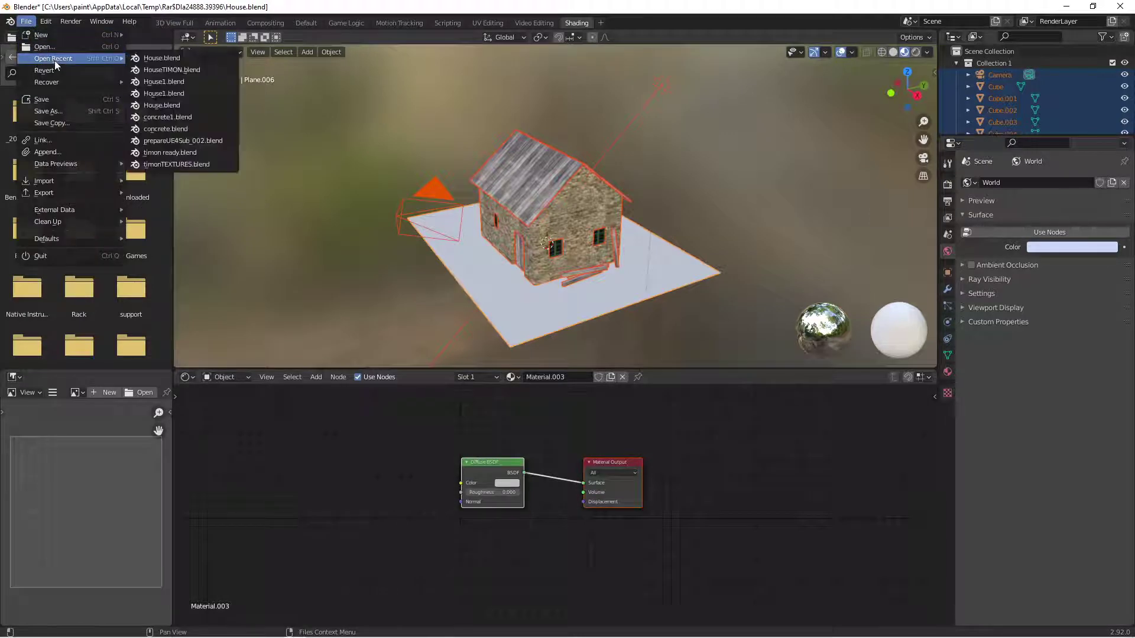
{"action": "left_click", "coordinate": [151, 70]}
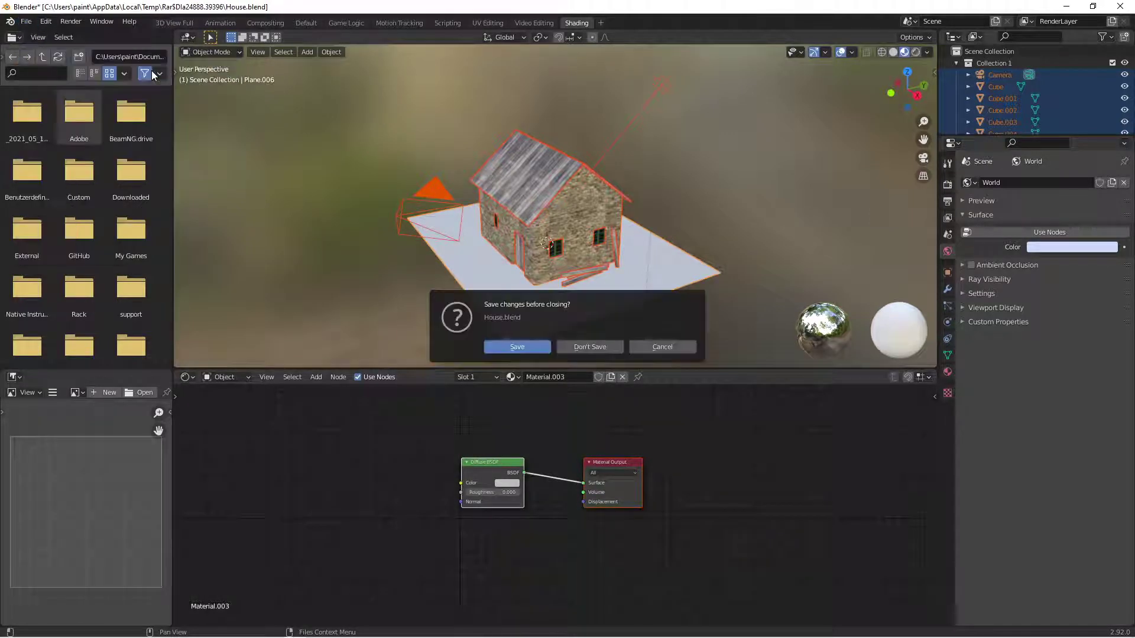
{"action": "left_click", "coordinate": [588, 348]}
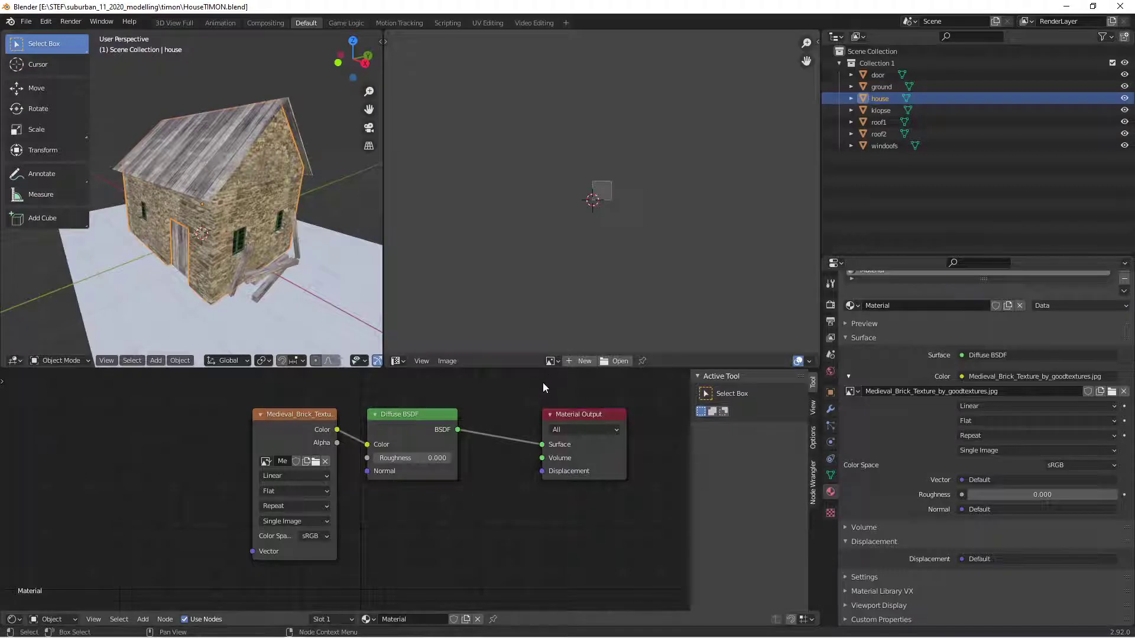
{"action": "left_click_drag", "start_coordinate": [535, 367], "coordinate": [535, 379]}
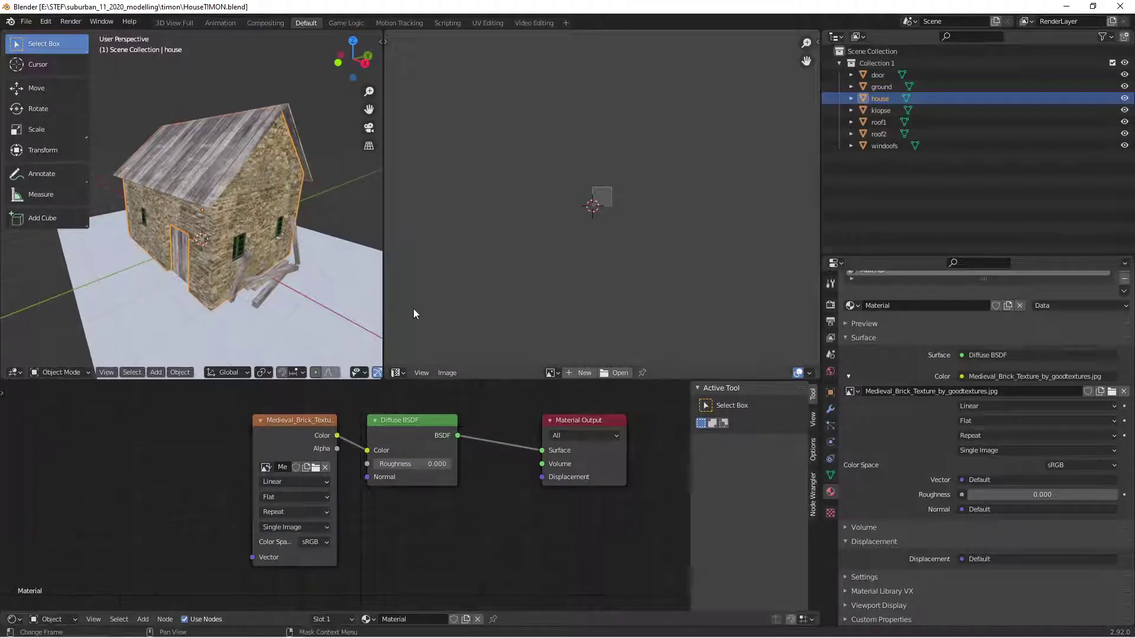
{"action": "left_click_drag", "start_coordinate": [383, 293], "coordinate": [578, 296]}
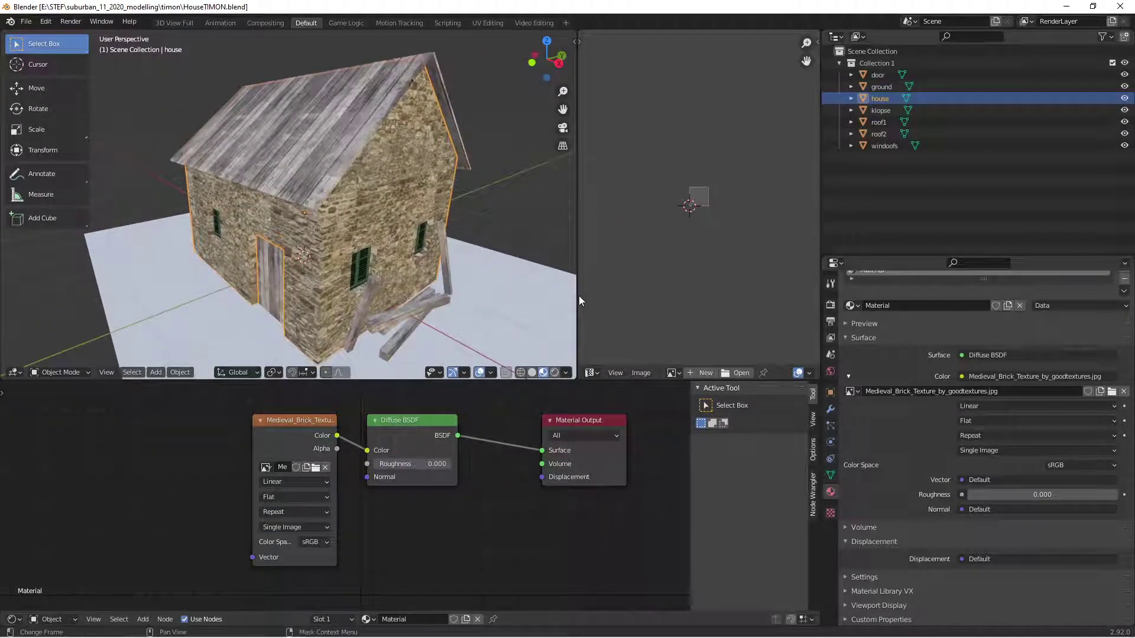
- Set the lower area to the Shader Editor and move the house material's Material Output node closer to the Diffuse BSDF node
{"action": "left_click", "coordinate": [590, 373]}
{"action": "left_click", "coordinate": [628, 279]}
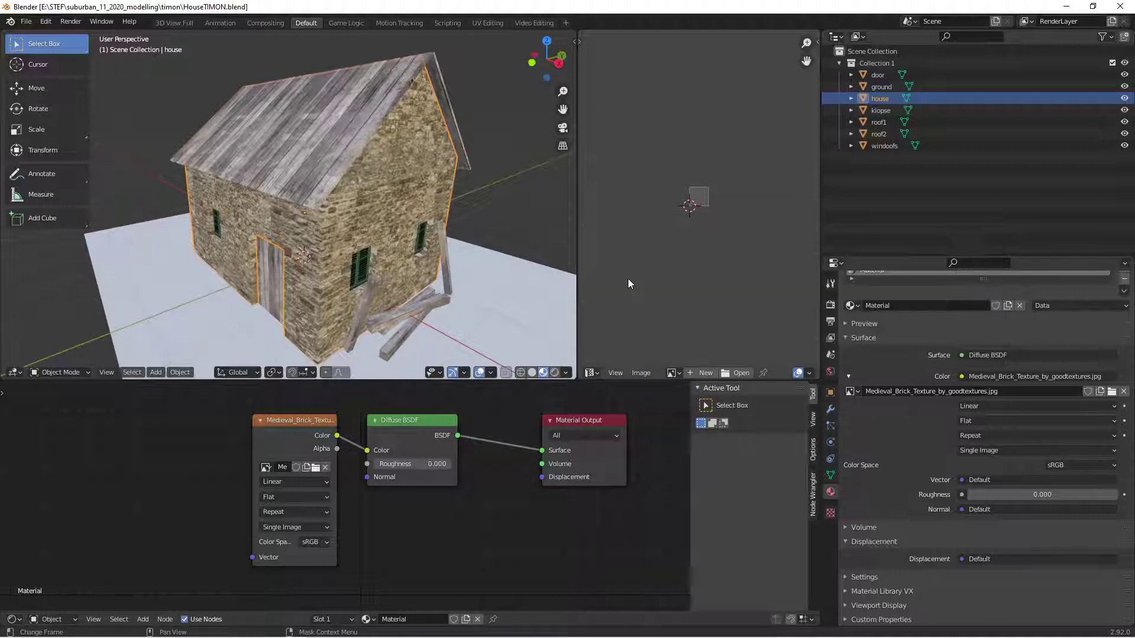
{"action": "scroll", "coordinate": [707, 217], "scroll_direction": "up", "scroll_amount": 10}
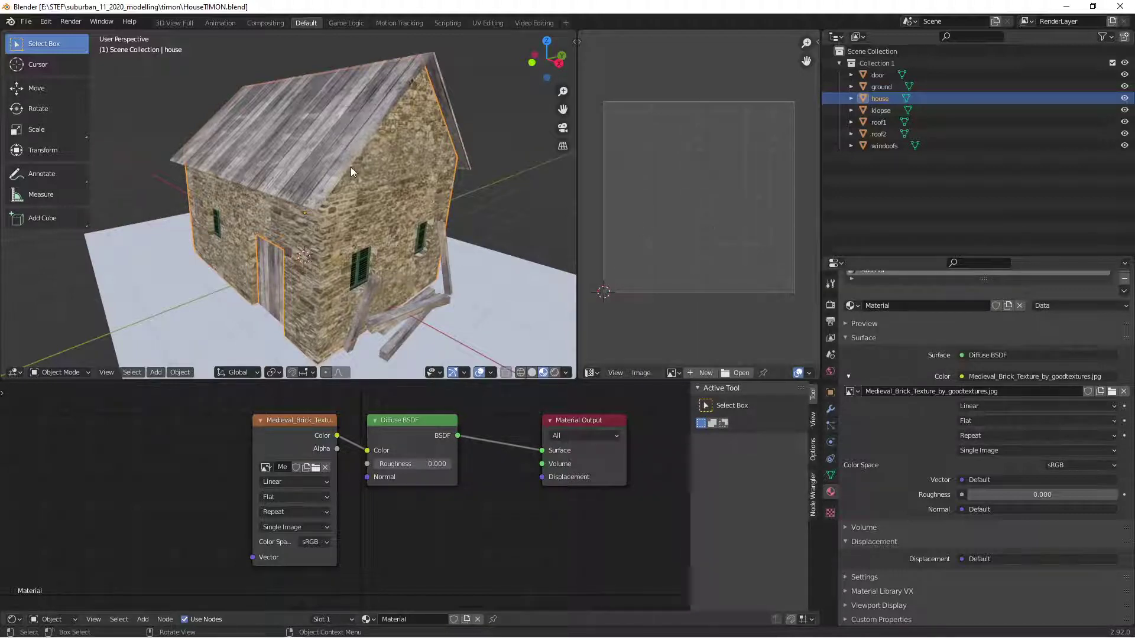
{"action": "middle_click_drag", "start_coordinate": [350, 167], "coordinate": [407, 214]}
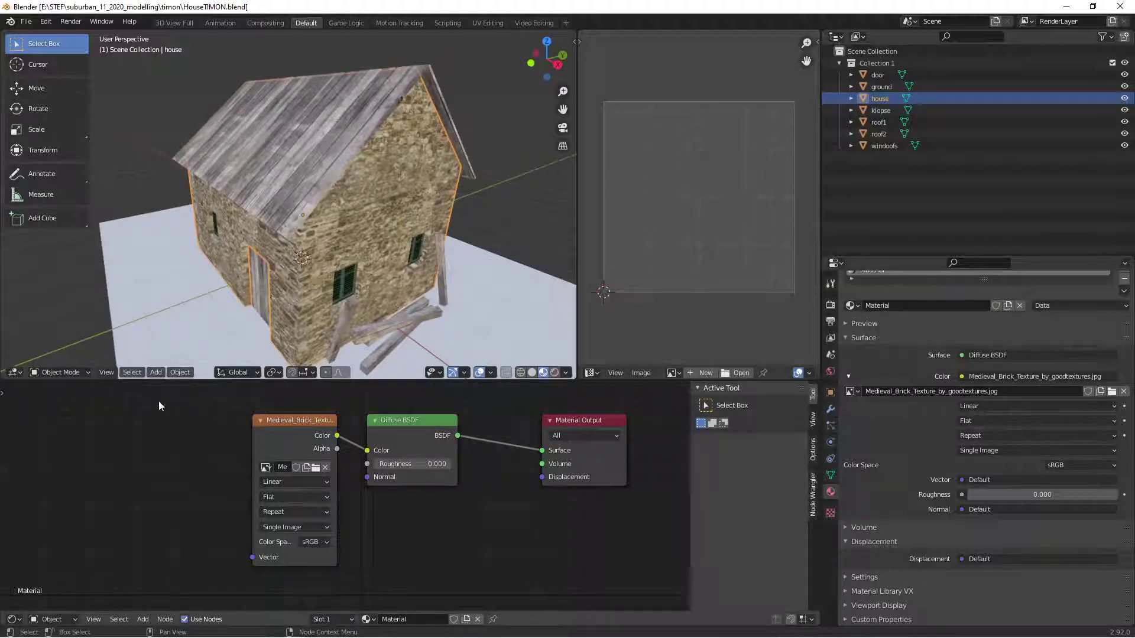
{"action": "left_click", "coordinate": [20, 621]}
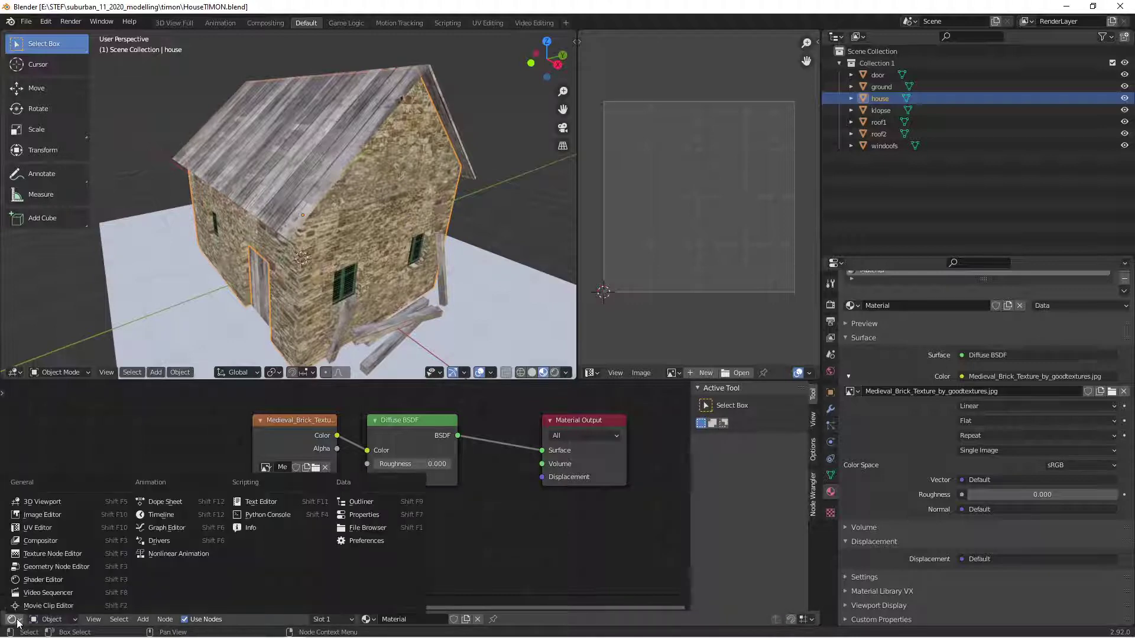
{"action": "left_click", "coordinate": [56, 582]}
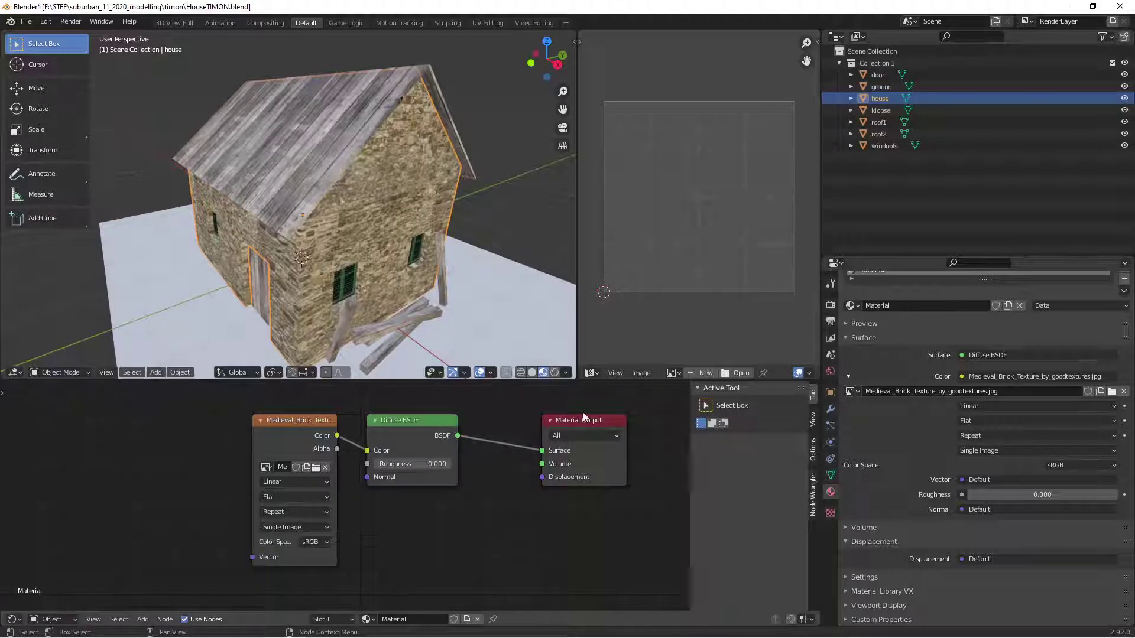
{"action": "left_click_drag", "start_coordinate": [583, 417], "coordinate": [552, 416]}
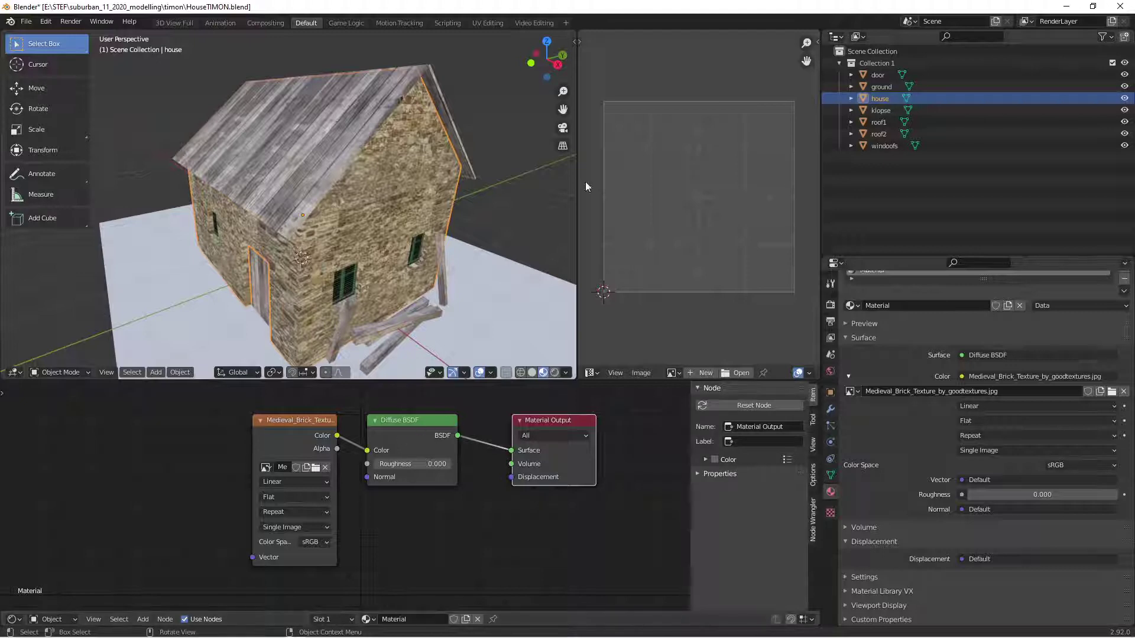
- Select klopse, roof1, roof2 and windoofs in turn to view each object's material nodes, and examine the shutters up close
{"action": "left_click", "coordinate": [879, 110]}
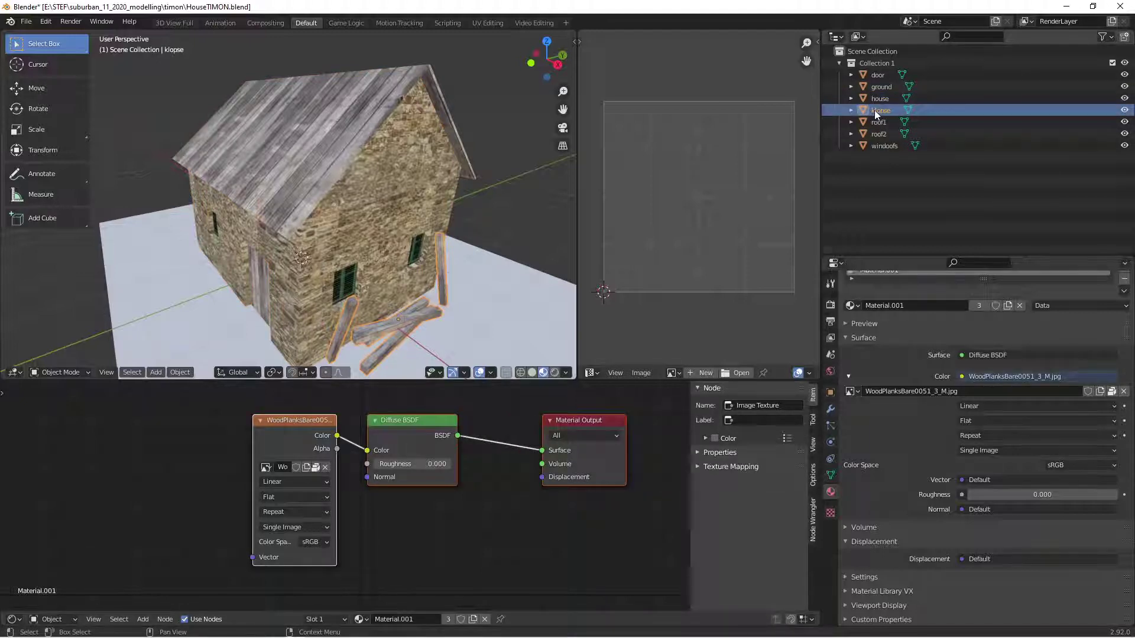
{"action": "left_click", "coordinate": [879, 121]}
{"action": "left_click", "coordinate": [878, 134]}
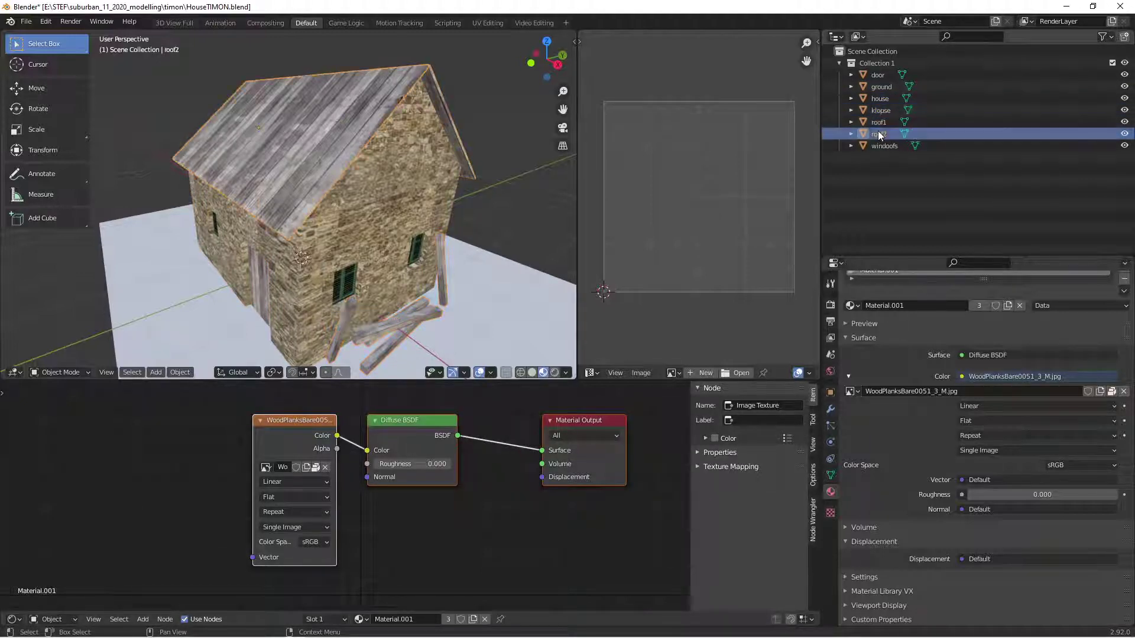
{"action": "left_click", "coordinate": [881, 144]}
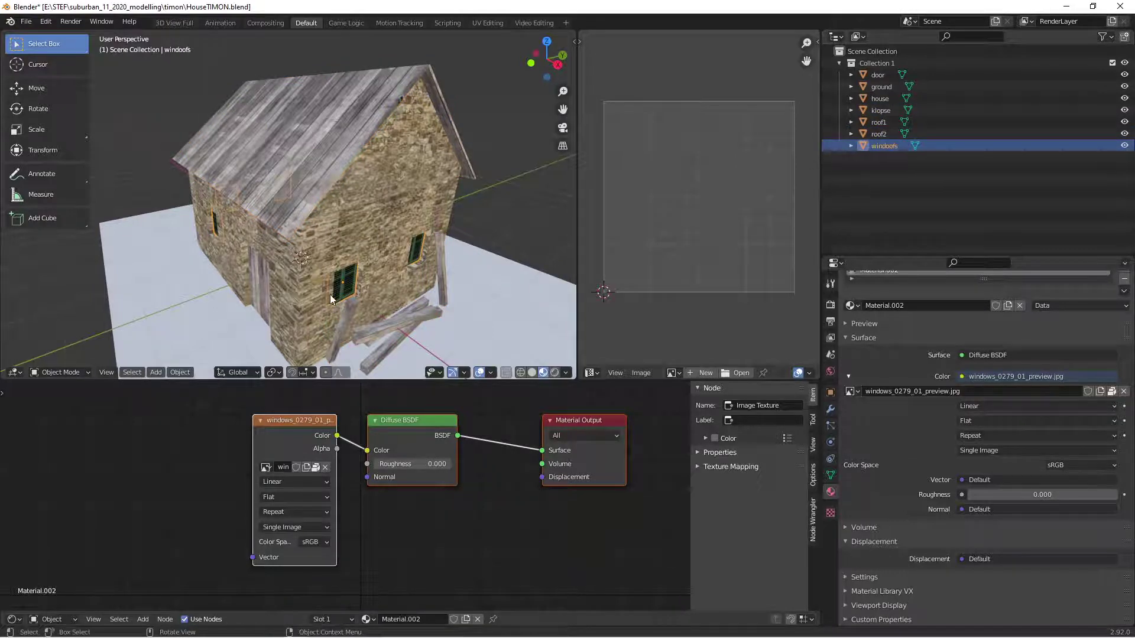
{"action": "scroll", "coordinate": [330, 294], "scroll_direction": "up", "scroll_amount": 8}
{"action": "scroll", "coordinate": [335, 267], "scroll_direction": "down", "scroll_amount": 5}
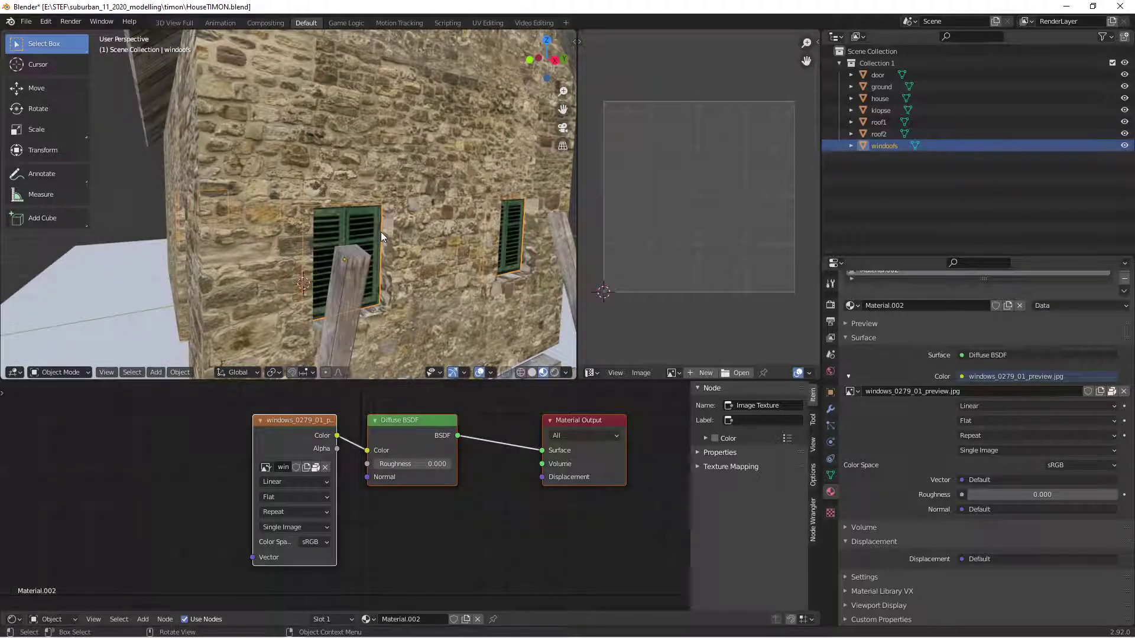
- Toggle the visibility of the windoofs object to check which parts of the house it contains
{"action": "left_click", "coordinate": [1124, 146]}
{"action": "left_click", "coordinate": [1125, 146]}
{"action": "left_click", "coordinate": [1124, 146]}
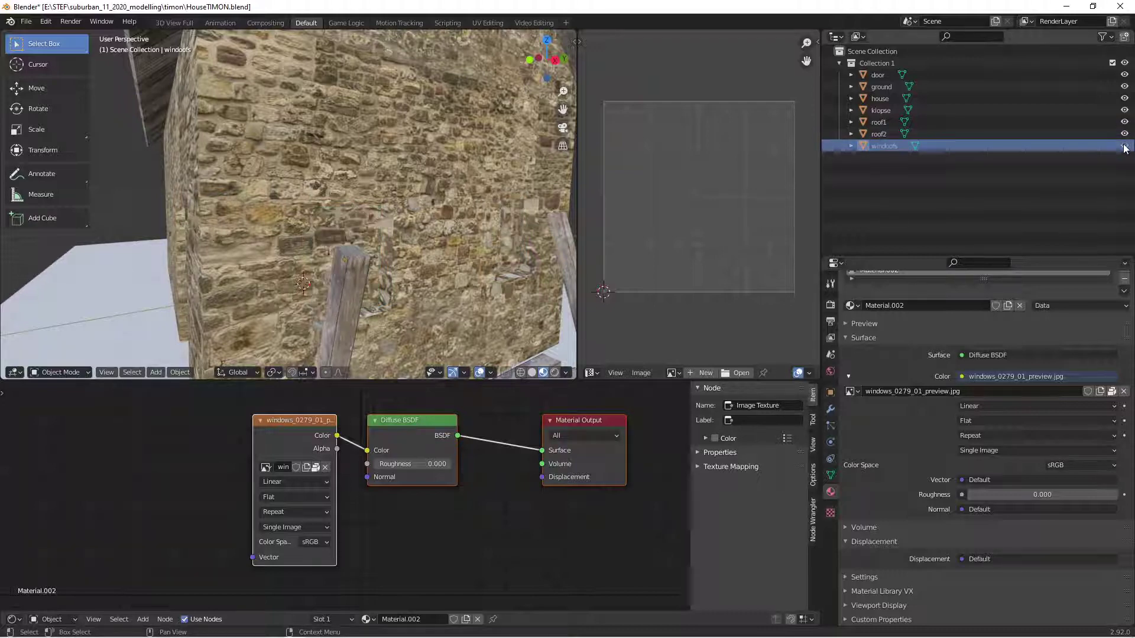
{"action": "left_click", "coordinate": [1125, 146]}
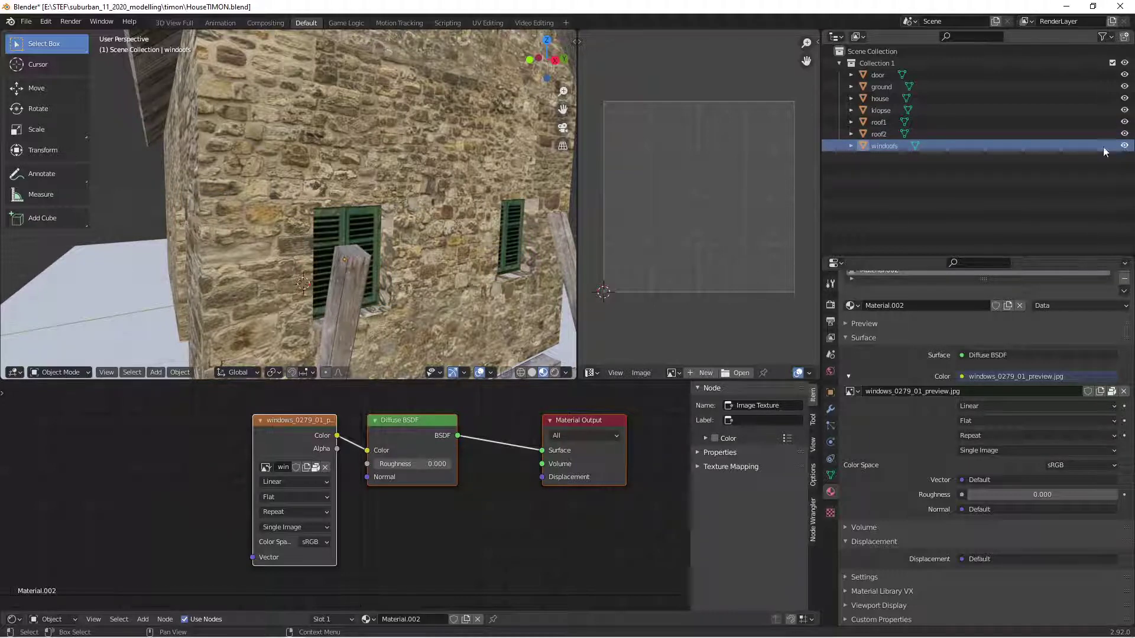
- Select the house walls on the door side and toggle the visibility of the house object
{"action": "middle_click_drag", "start_coordinate": [459, 229], "coordinate": [414, 249]}
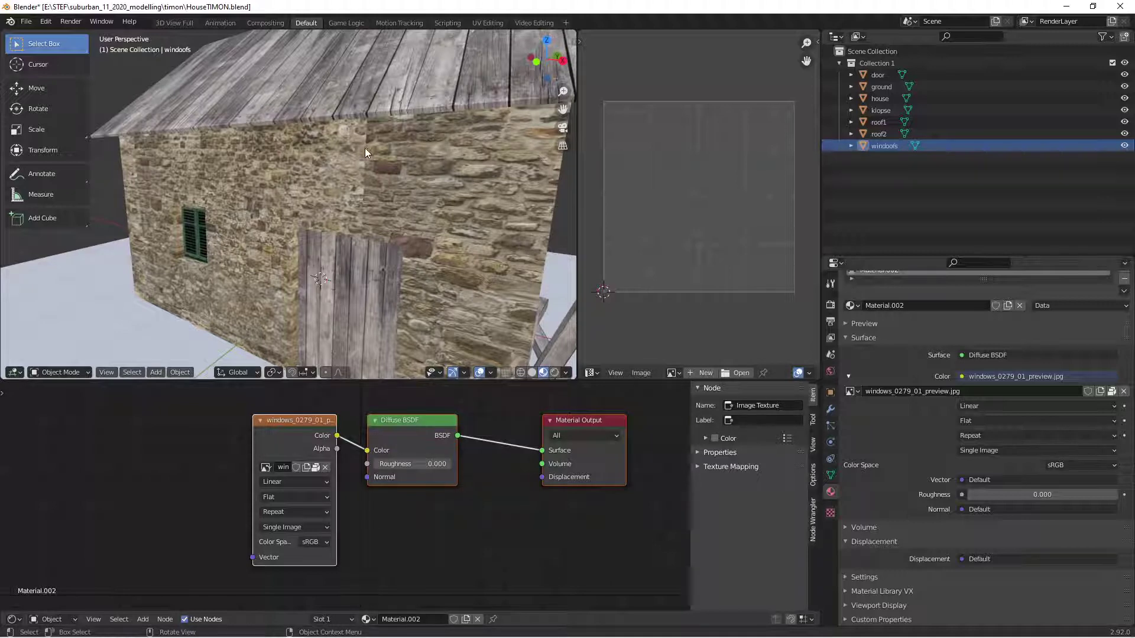
{"action": "left_click", "coordinate": [367, 198]}
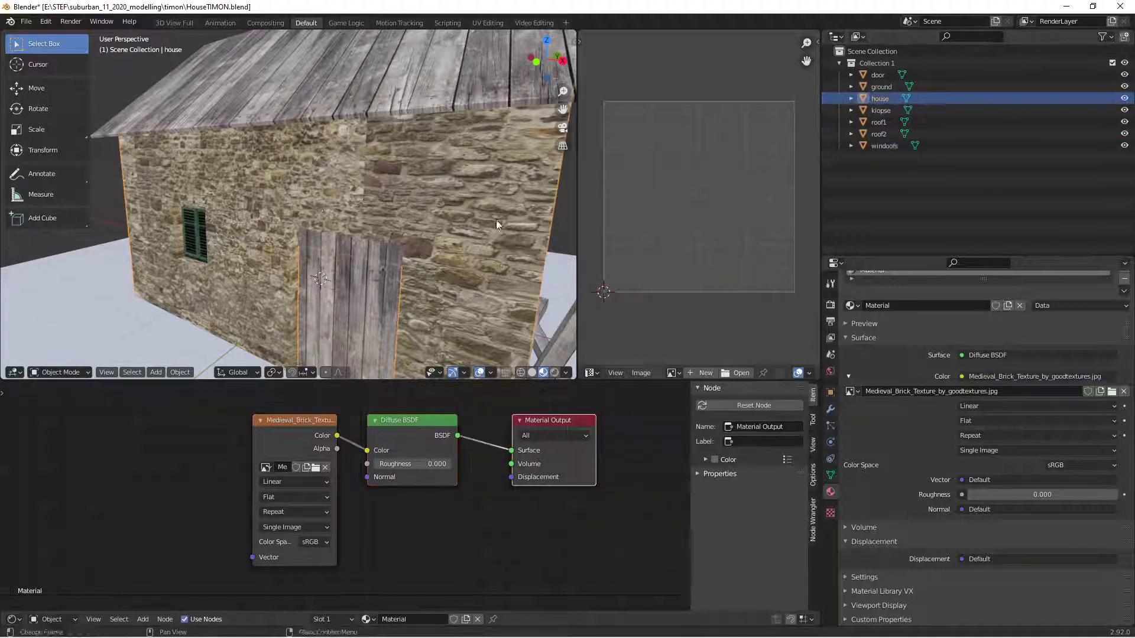
{"action": "left_click", "coordinate": [1125, 98]}
{"action": "left_click", "coordinate": [1125, 98]}
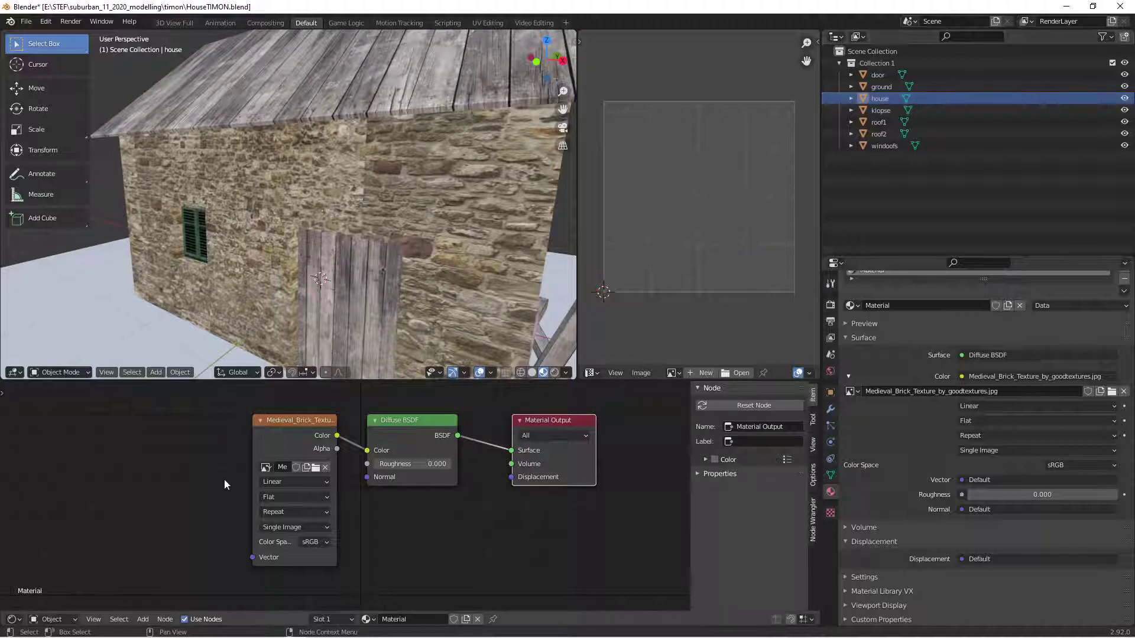
- Try the Extend extension mode on the house's Medieval_Brick_Texture image node, and return it to Repeat
{"action": "left_click", "coordinate": [328, 512]}
{"action": "left_click", "coordinate": [298, 539]}
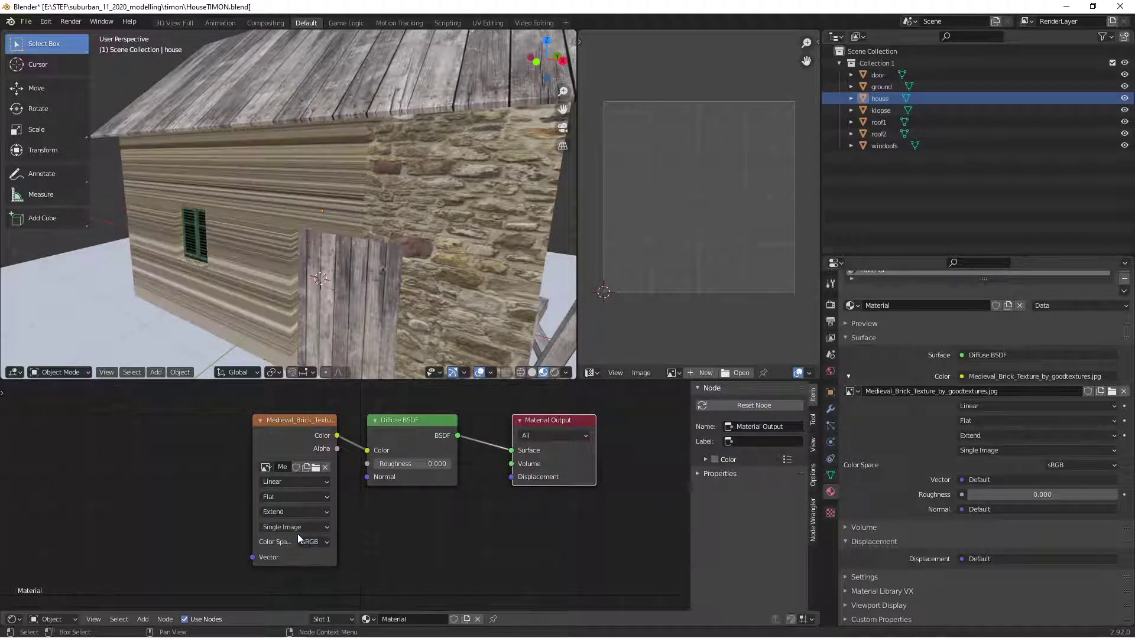
{"action": "left_click", "coordinate": [323, 511]}
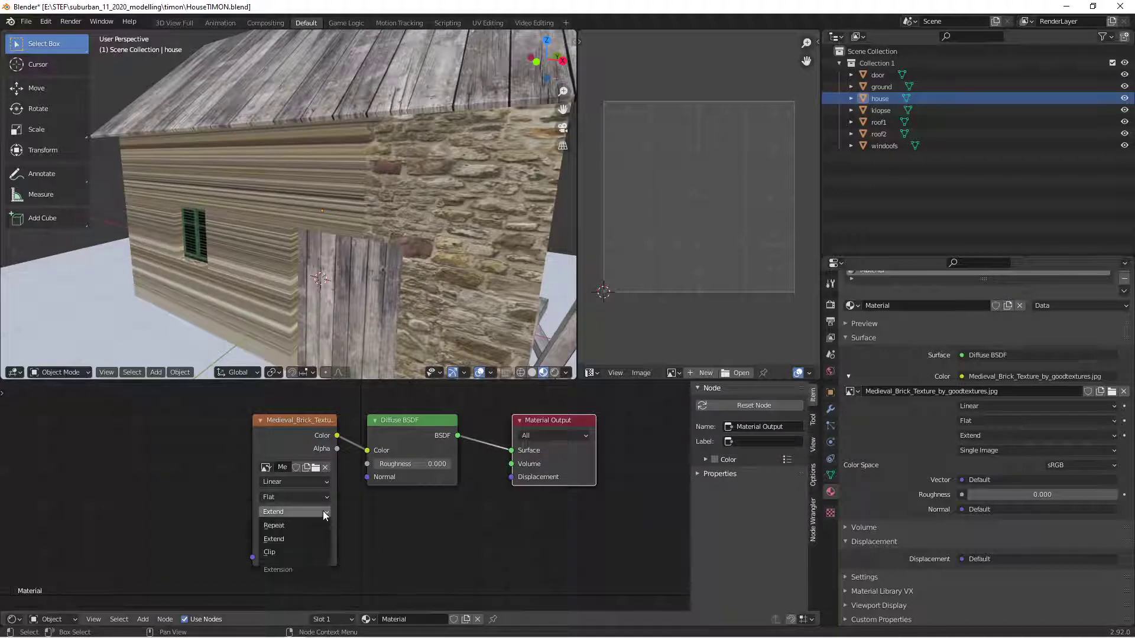
{"action": "left_click", "coordinate": [295, 526]}
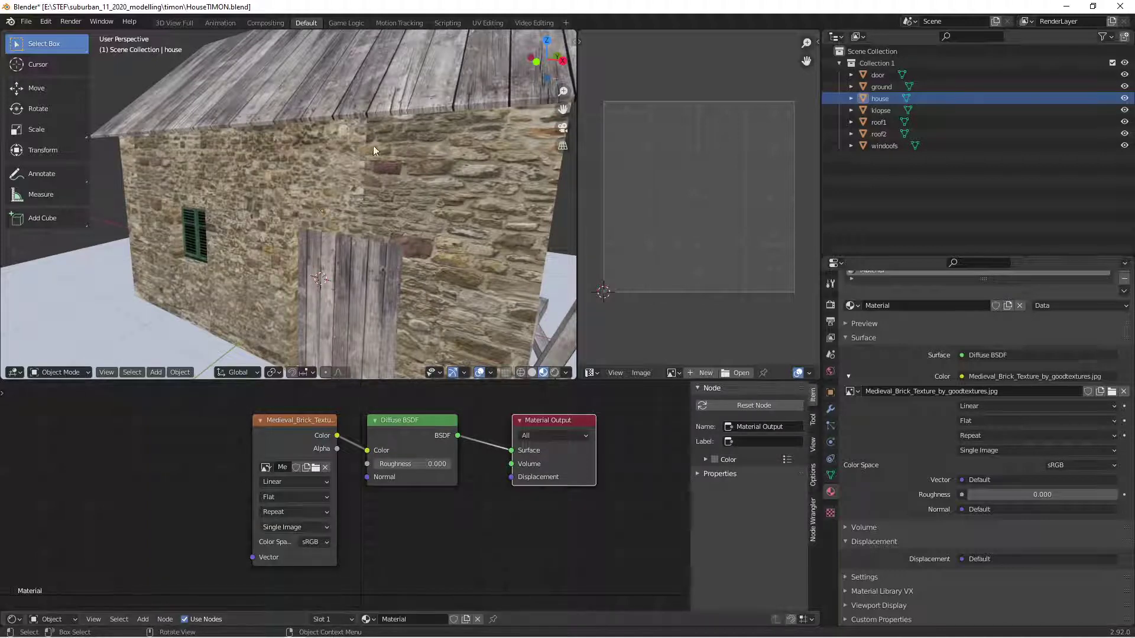
- Select the house object, temporarily hide roof1 and roof2 to examine the stretched brick texture beneath, and show both roofs again
{"action": "middle_click_drag", "start_coordinate": [339, 236], "coordinate": [375, 193]}
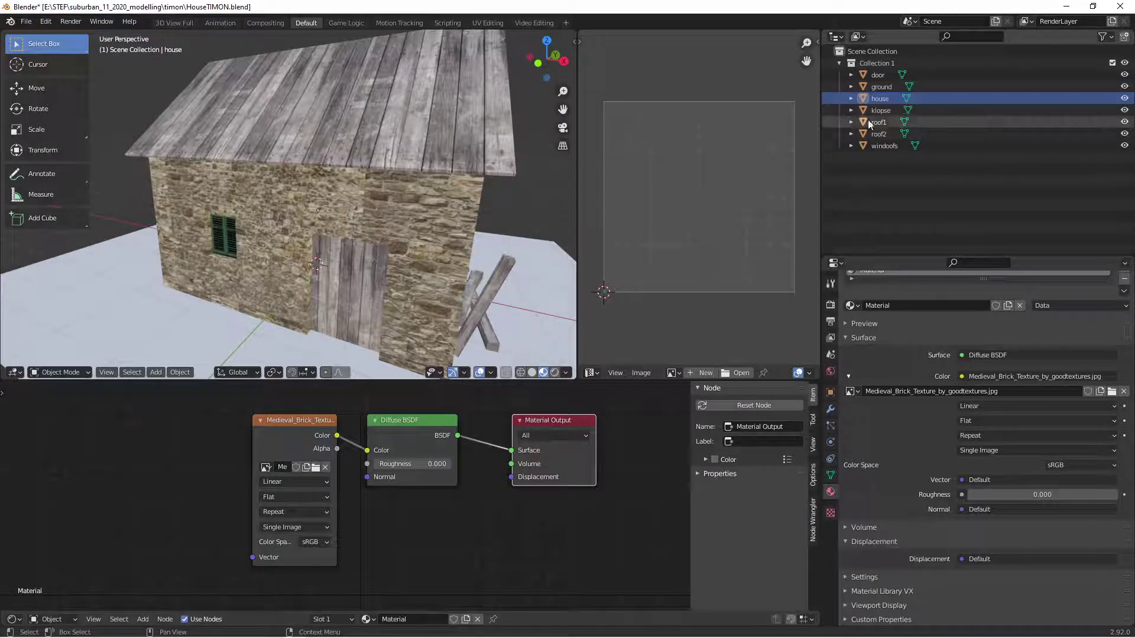
{"action": "left_click", "coordinate": [881, 99]}
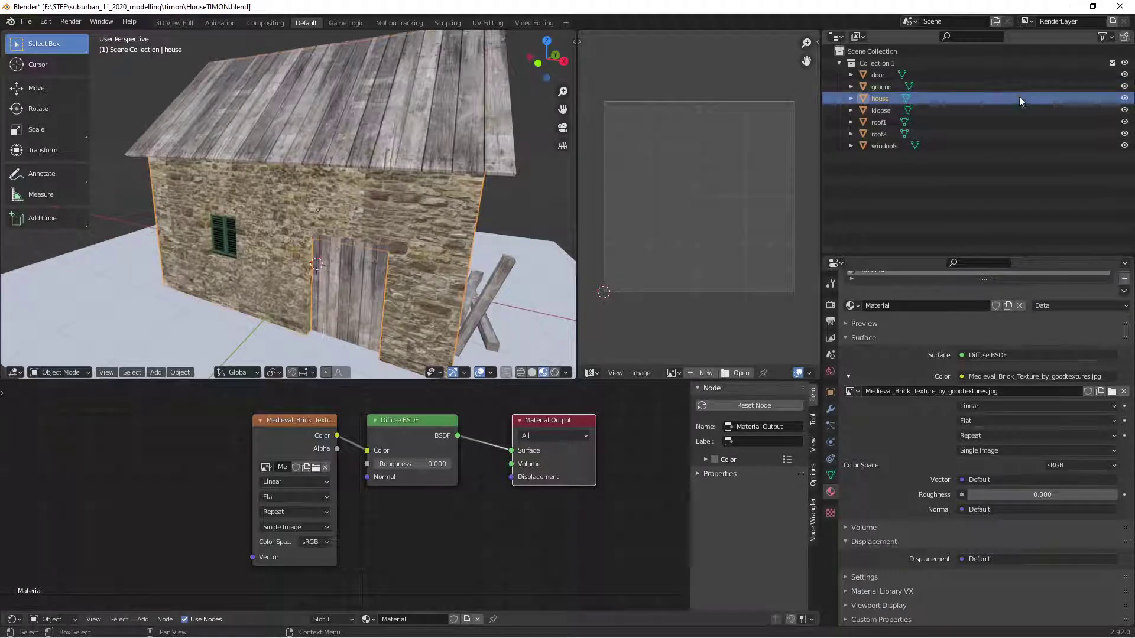
{"action": "left_click_drag", "start_coordinate": [1125, 123], "coordinate": [1125, 135]}
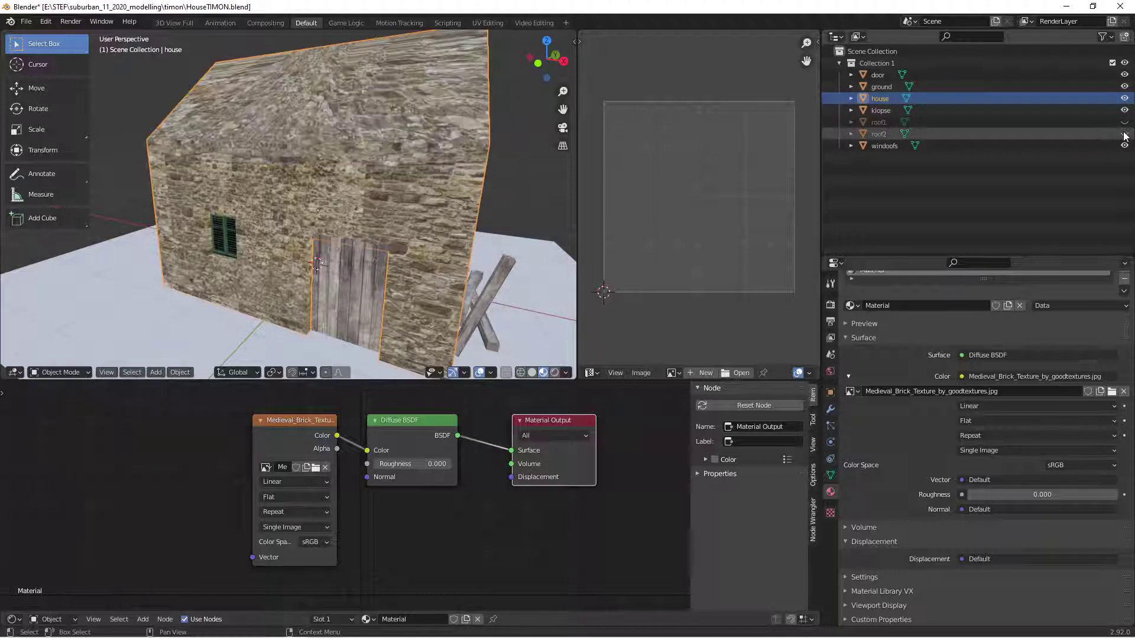
{"action": "scroll", "coordinate": [397, 191], "scroll_direction": "up", "scroll_amount": 6}
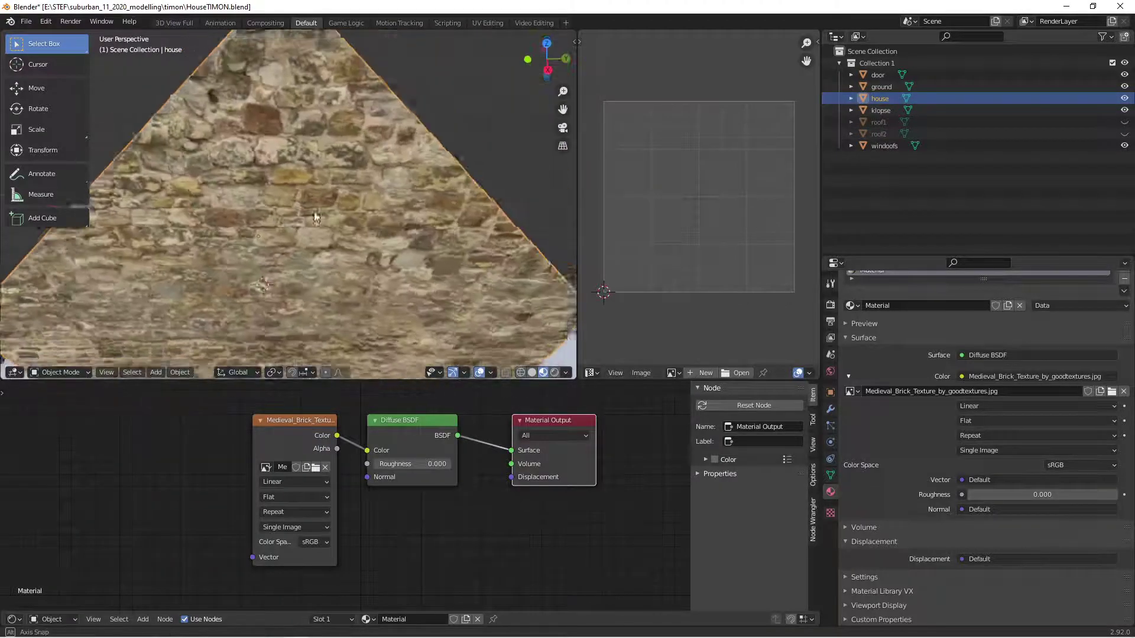
{"action": "middle_click_drag", "start_coordinate": [372, 204], "coordinate": [356, 217]}
{"action": "scroll", "coordinate": [356, 217], "scroll_direction": "down", "scroll_amount": 6}
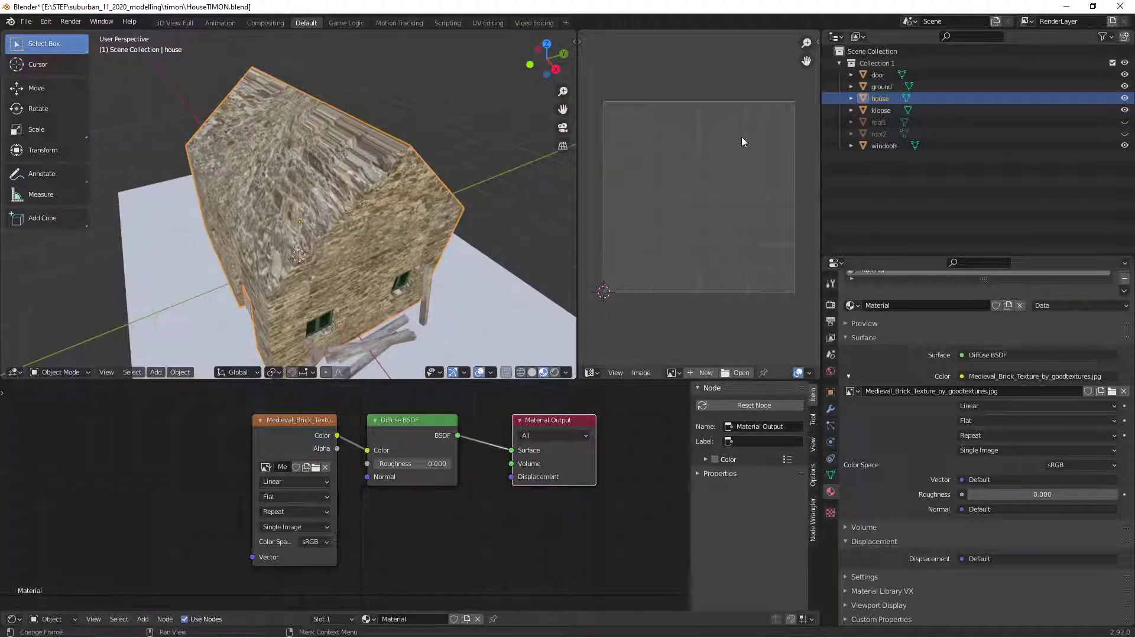
{"action": "left_click_drag", "start_coordinate": [1125, 122], "coordinate": [1125, 135]}
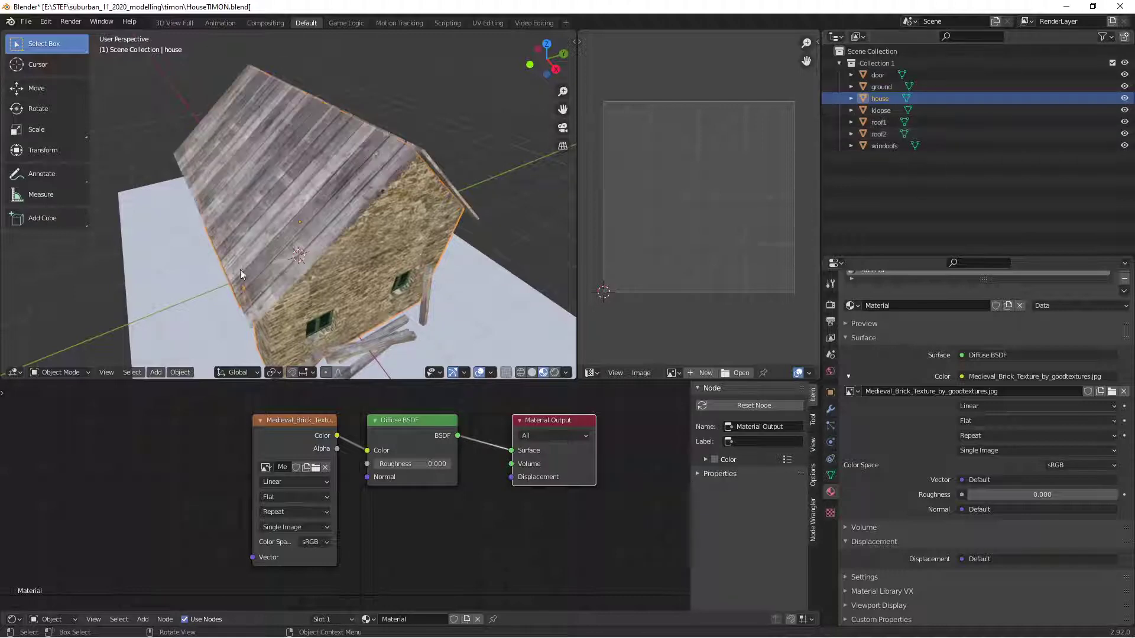
- Add an Image Texture node to the house material, beside the brick texture node, with a new blank 1024 × 1024 px image
{"action": "middle_click_drag", "start_coordinate": [326, 239], "coordinate": [360, 215]}
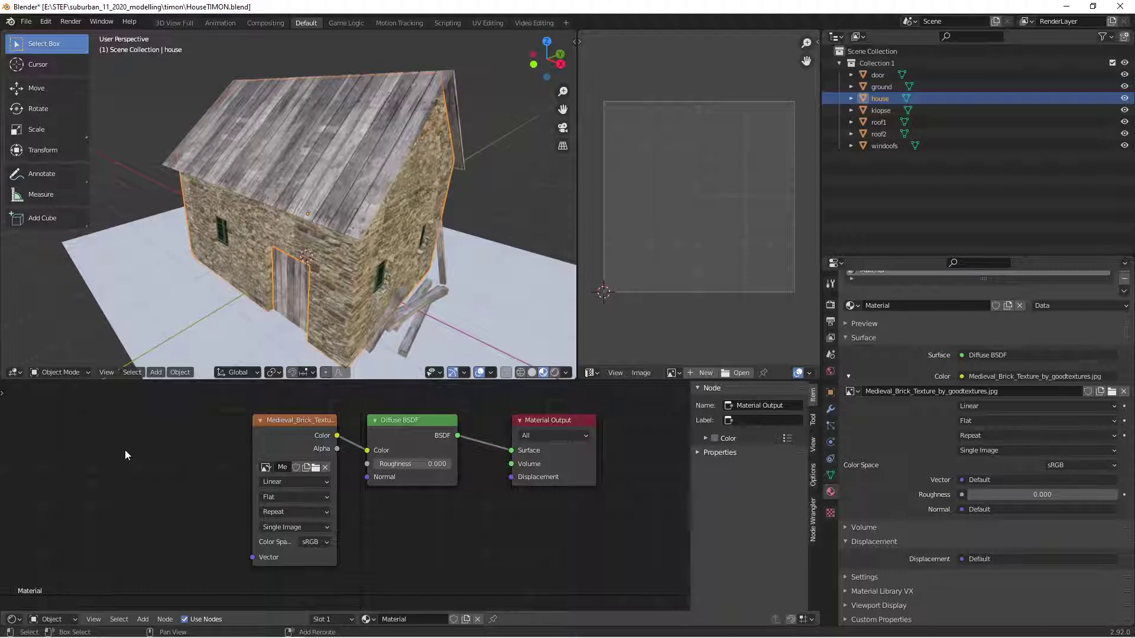
{"action": "key", "text": "shift+a"}
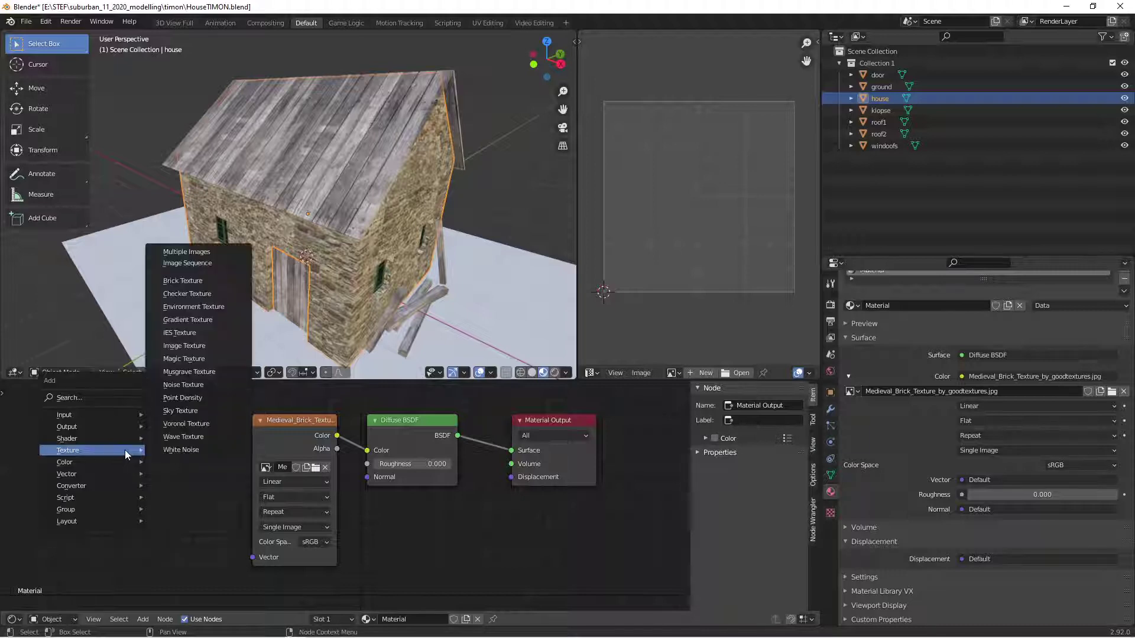
{"action": "left_click", "coordinate": [200, 345]}
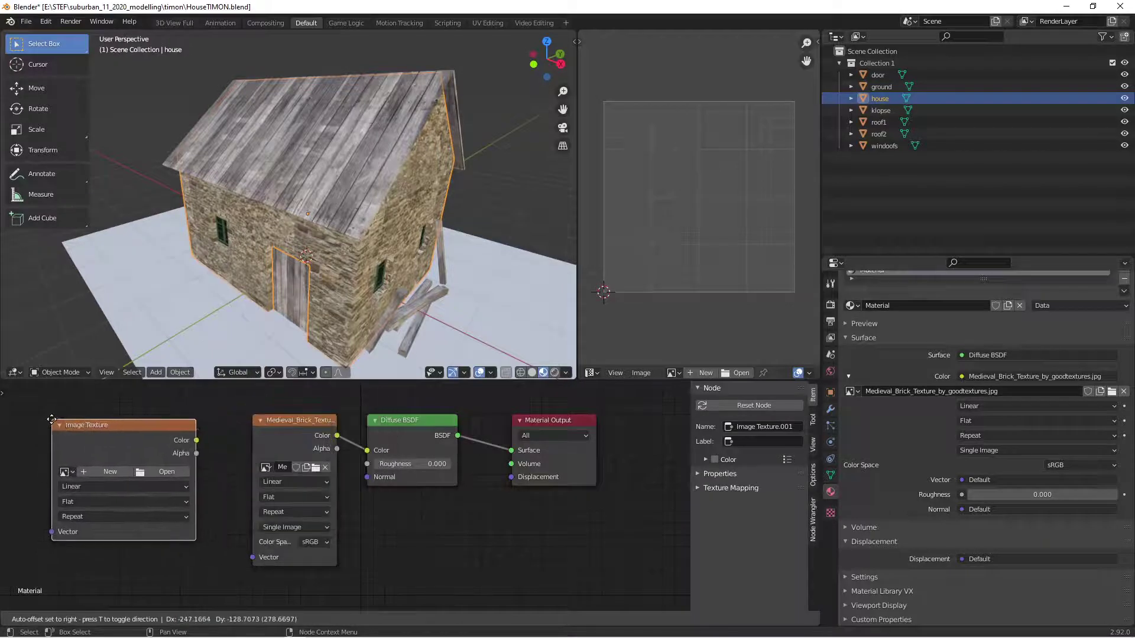
{"action": "left_click", "coordinate": [56, 417]}
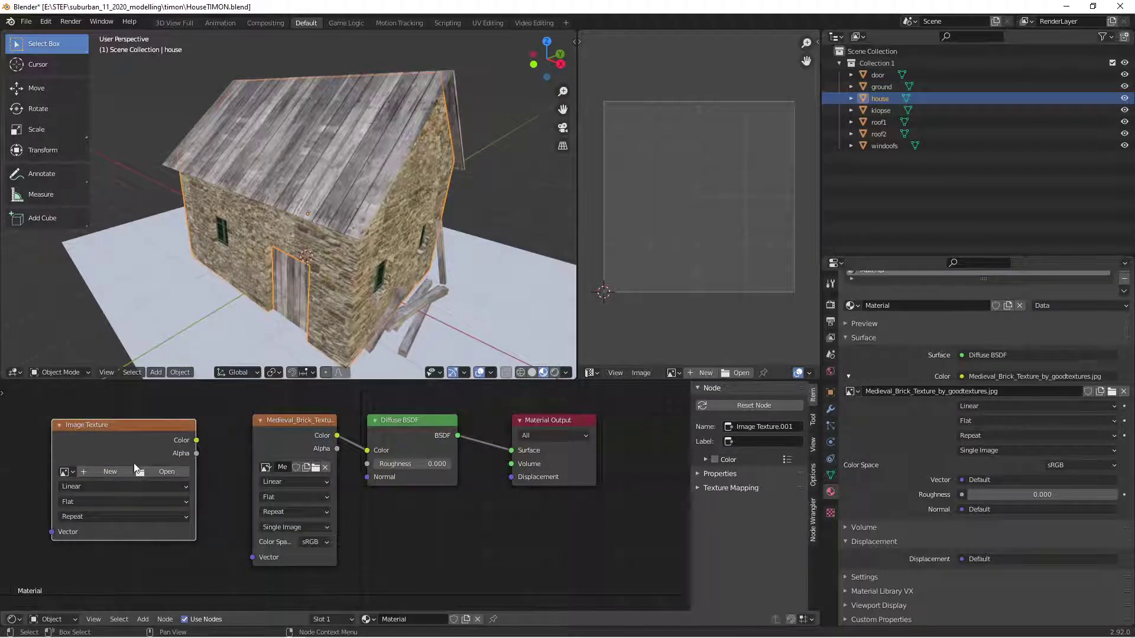
{"action": "left_click", "coordinate": [114, 470]}
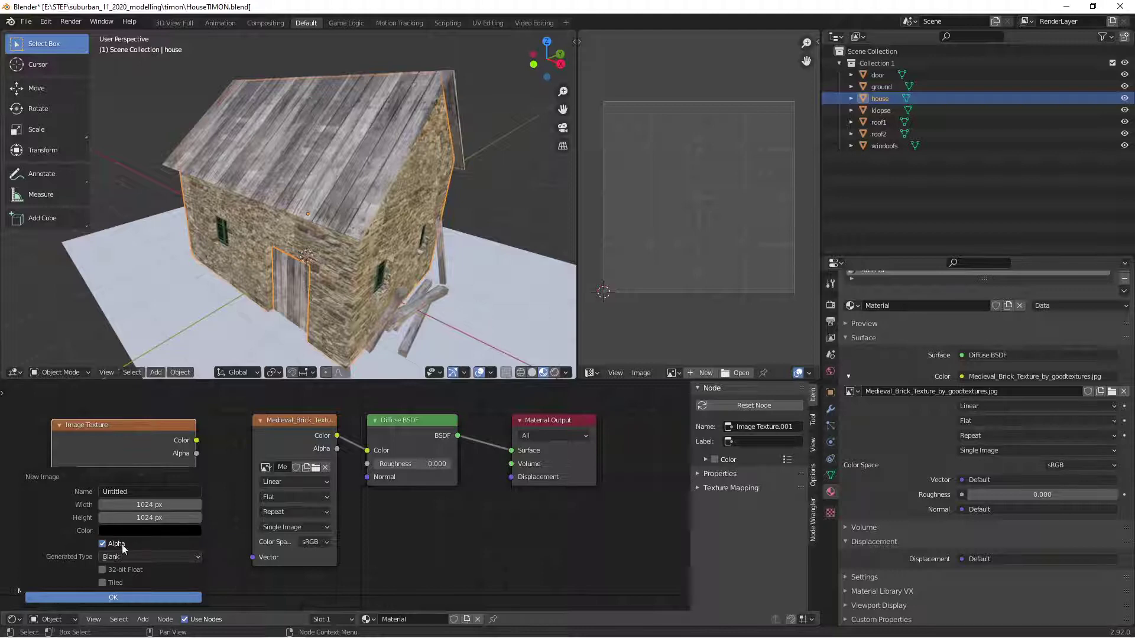
{"action": "left_click", "coordinate": [106, 595]}
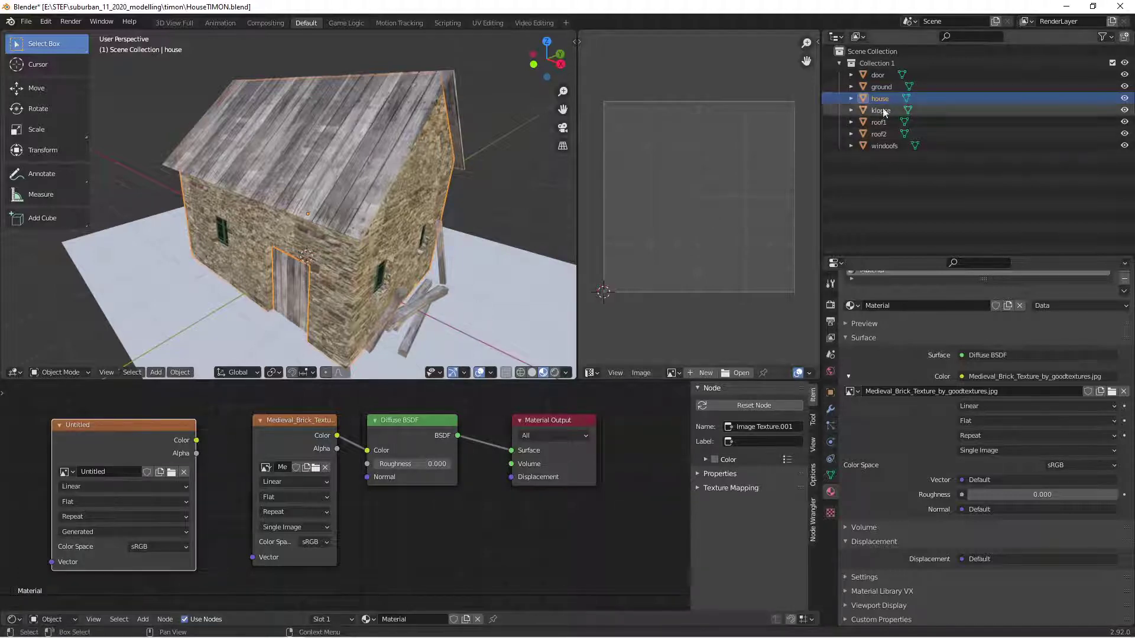
- Configure the render bake settings for bake type Diffuse with only the Color contribution, turning off Direct and Indirect
{"action": "left_click", "coordinate": [830, 306]}
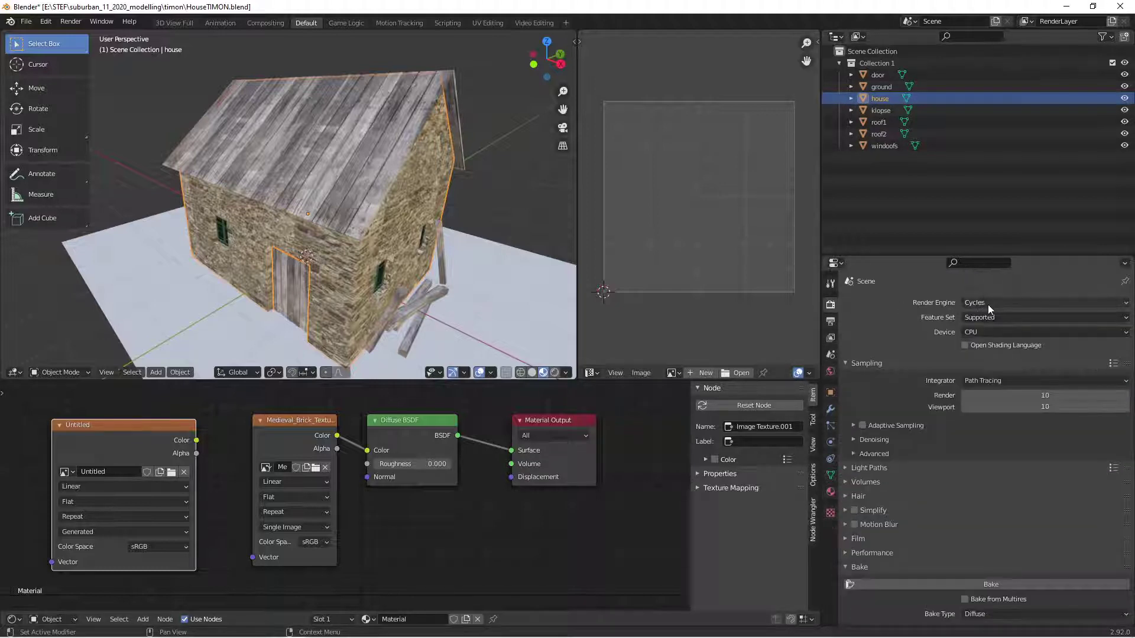
{"action": "scroll", "coordinate": [877, 500], "scroll_direction": "down", "scroll_amount": 3}
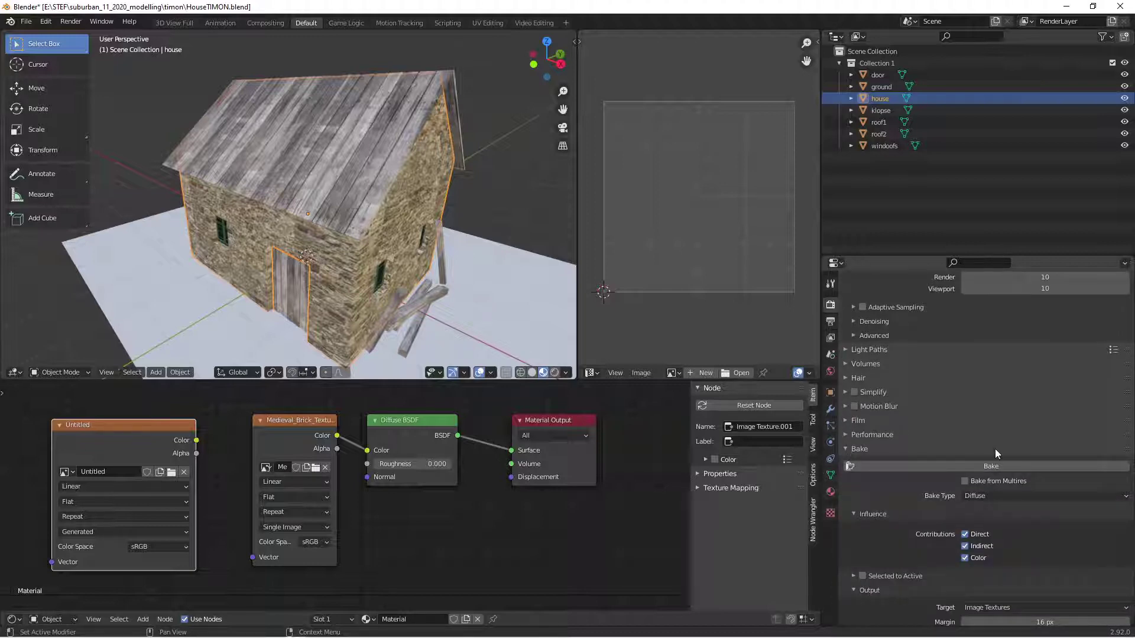
{"action": "scroll", "coordinate": [995, 449], "scroll_direction": "down", "scroll_amount": 2}
{"action": "left_click", "coordinate": [985, 431]}
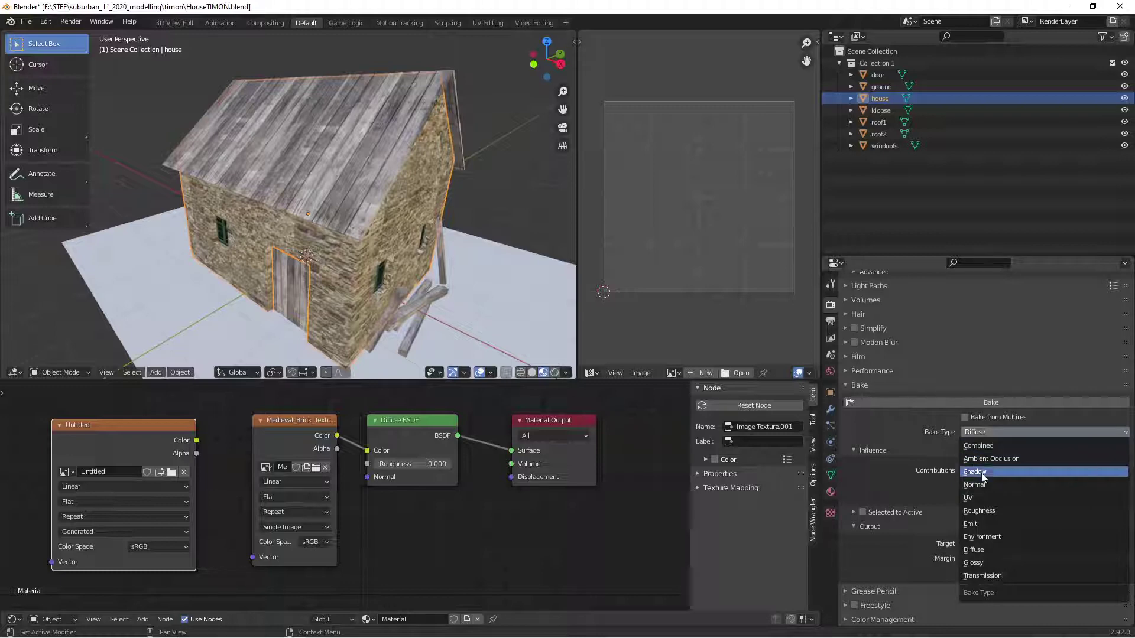
{"action": "left_click", "coordinate": [976, 431]}
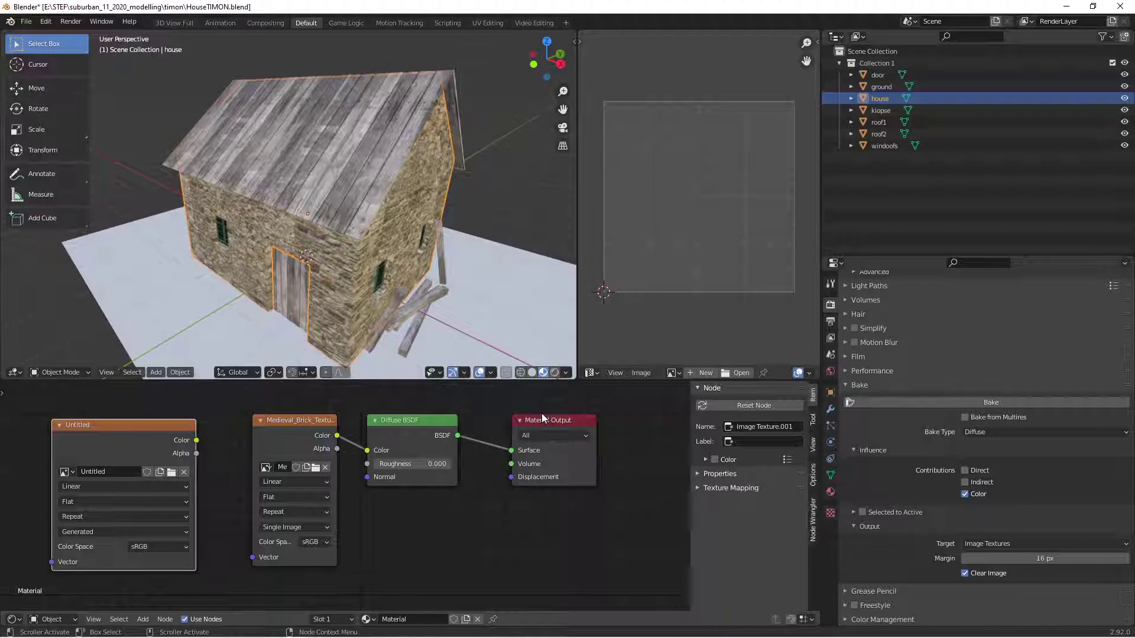
- Bake the house's diffuse colour into the Untitled image and examine the whole baked texture and the gable wall
{"action": "key", "text": "alt+Tab"}
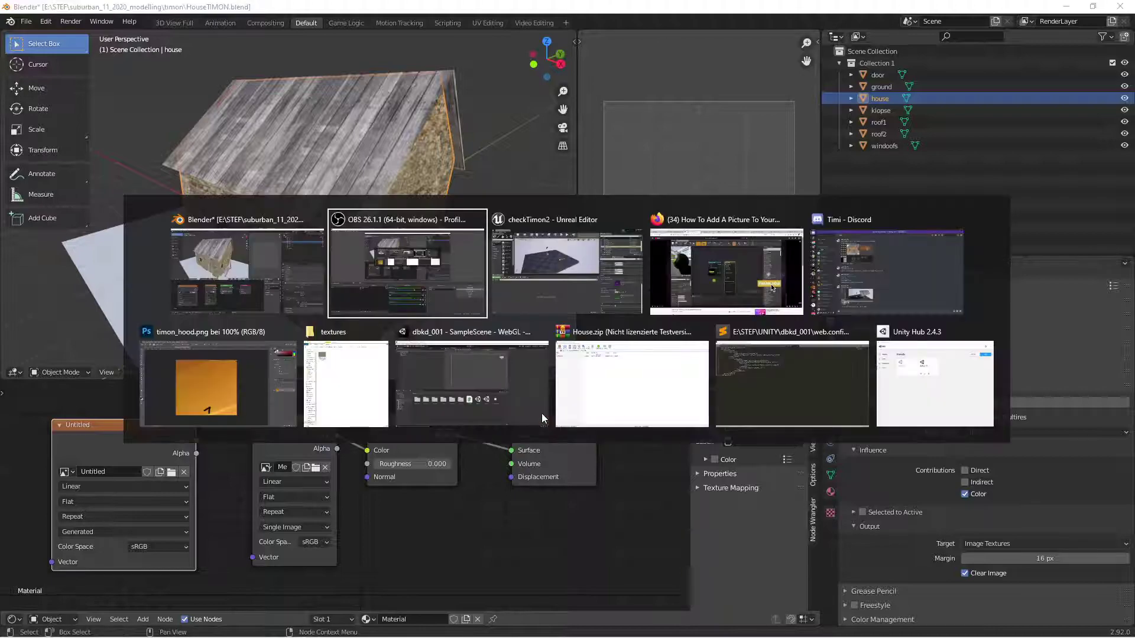
{"action": "key", "text": "alt+Tab"}
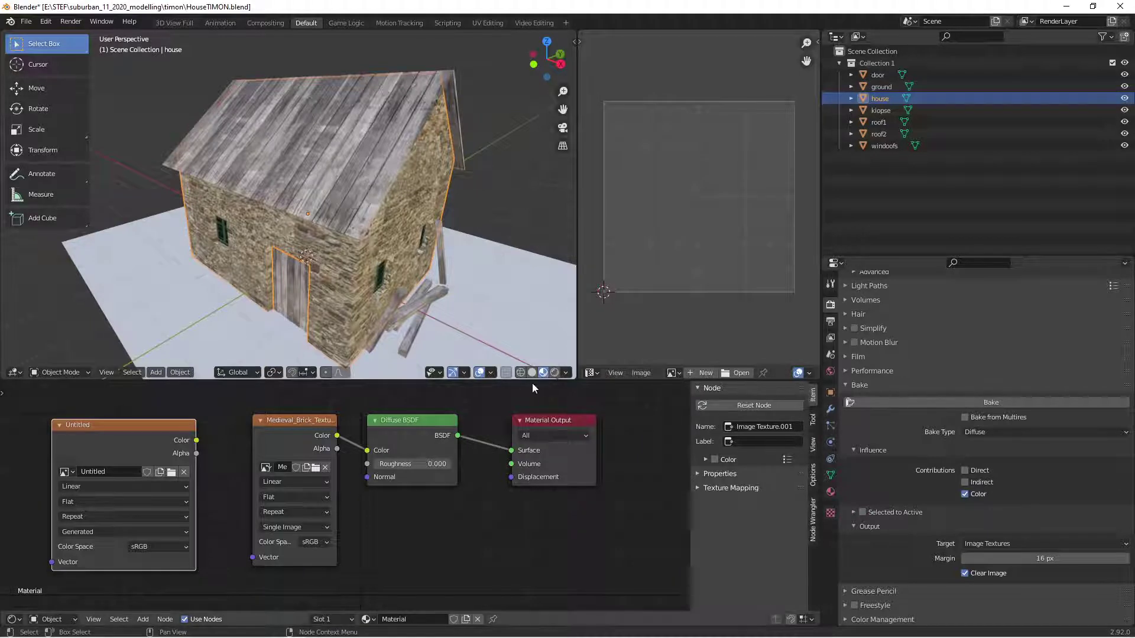
{"action": "left_click", "coordinate": [885, 402]}
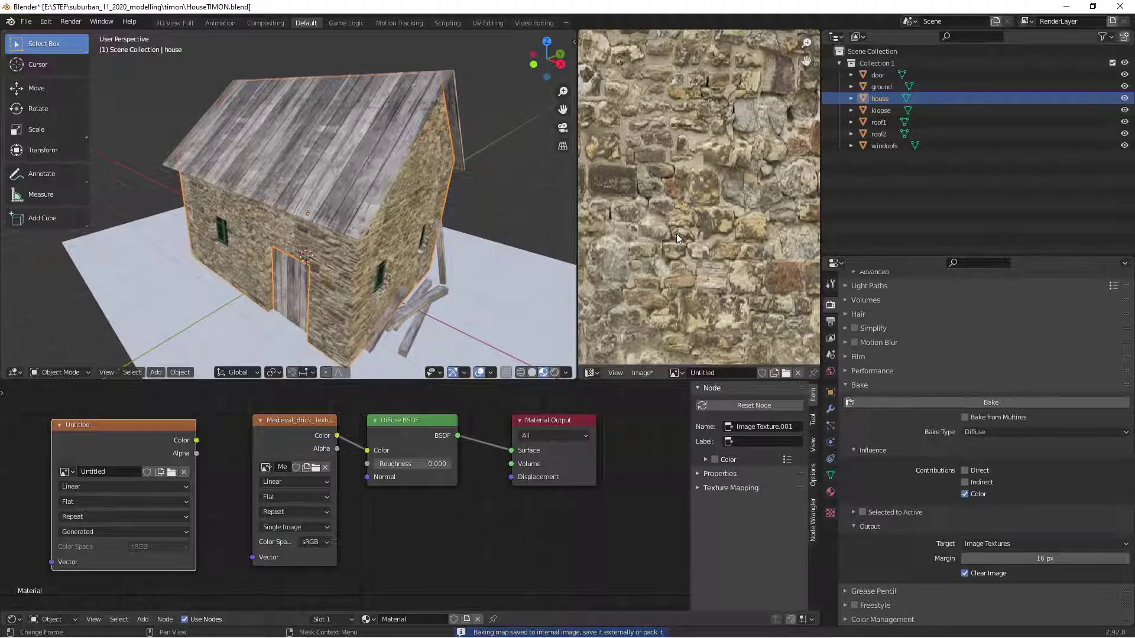
{"action": "scroll", "coordinate": [676, 232], "scroll_direction": "down", "scroll_amount": 4}
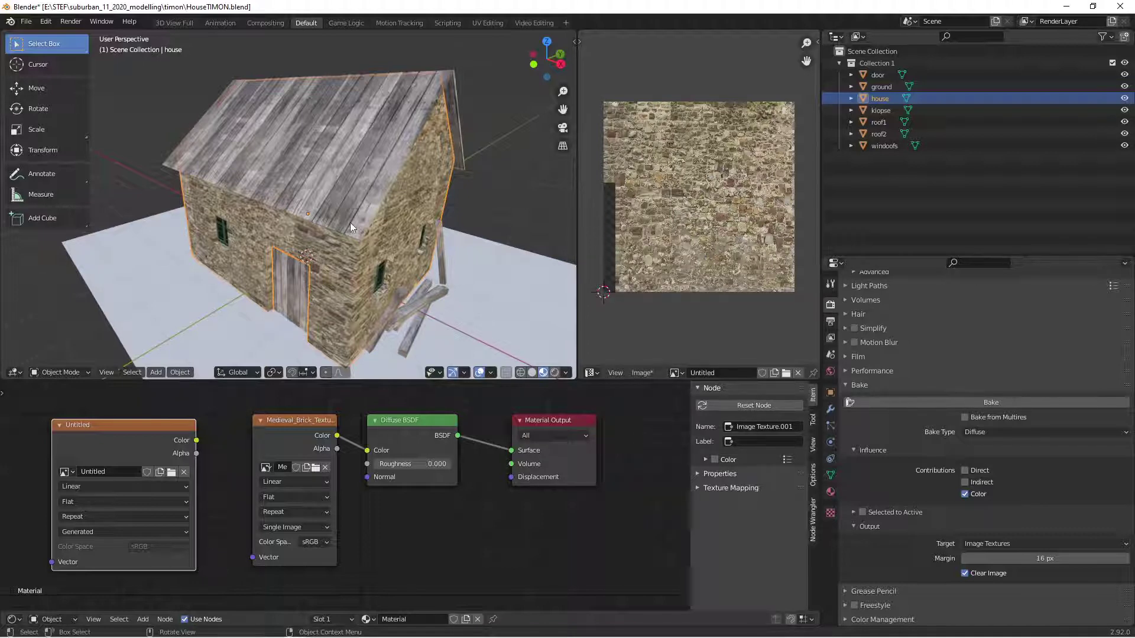
{"action": "middle_click_drag", "start_coordinate": [350, 222], "coordinate": [332, 196]}
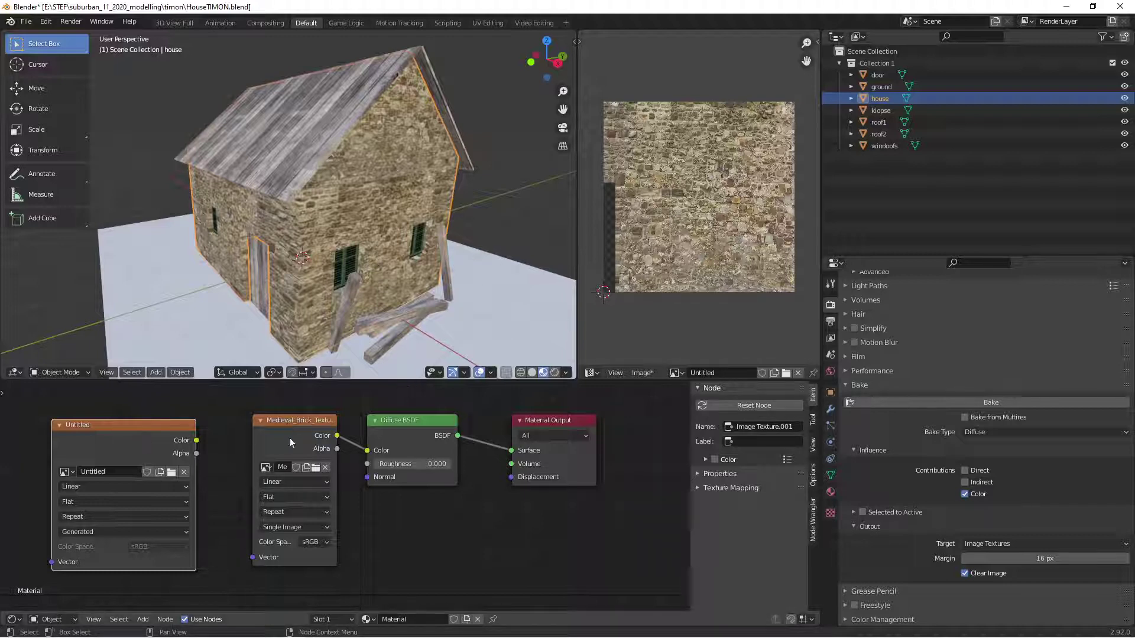
- Save the baked image as mochchihouse28.png in the timon folder, and shift the Untitled node slightly towards the brick texture node
{"action": "left_click", "coordinate": [648, 372]}
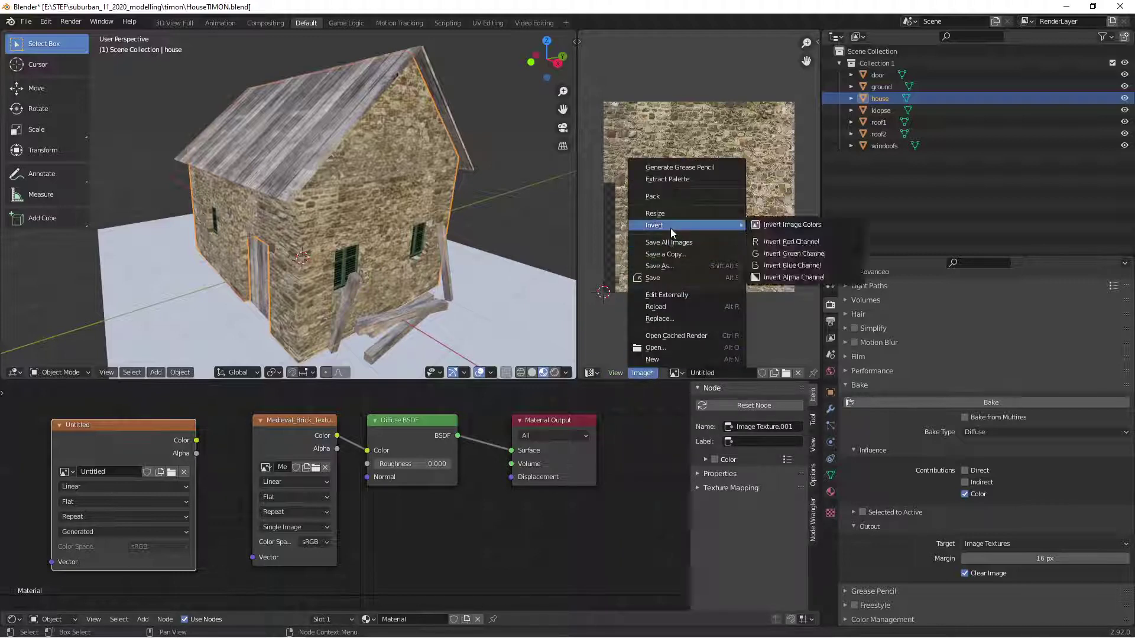
{"action": "left_click", "coordinate": [670, 266]}
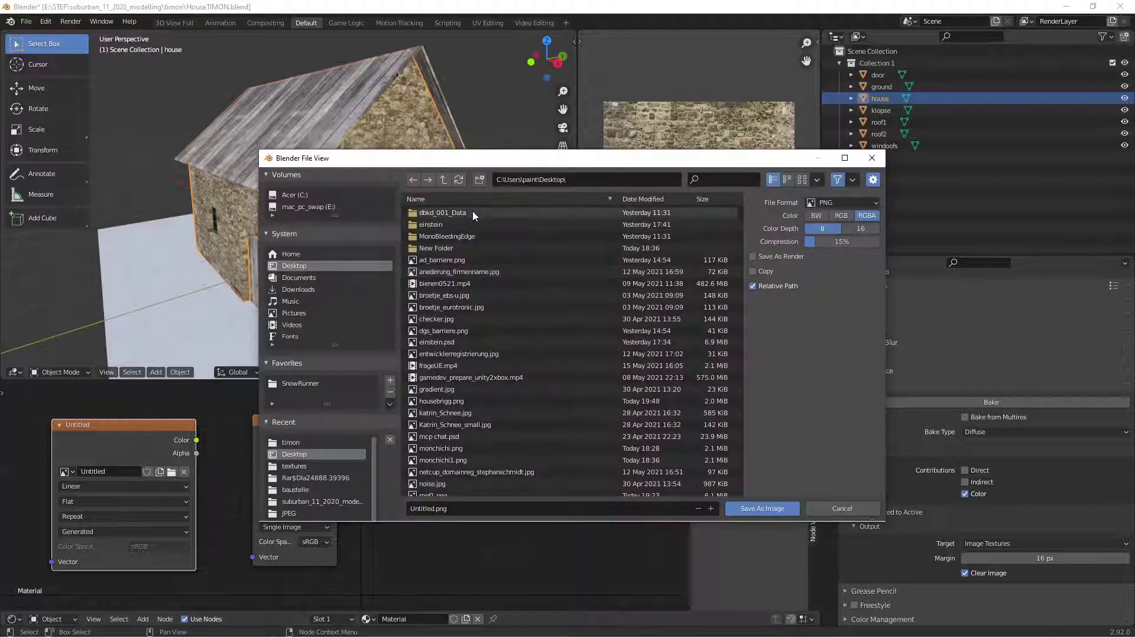
{"action": "left_click", "coordinate": [300, 445]}
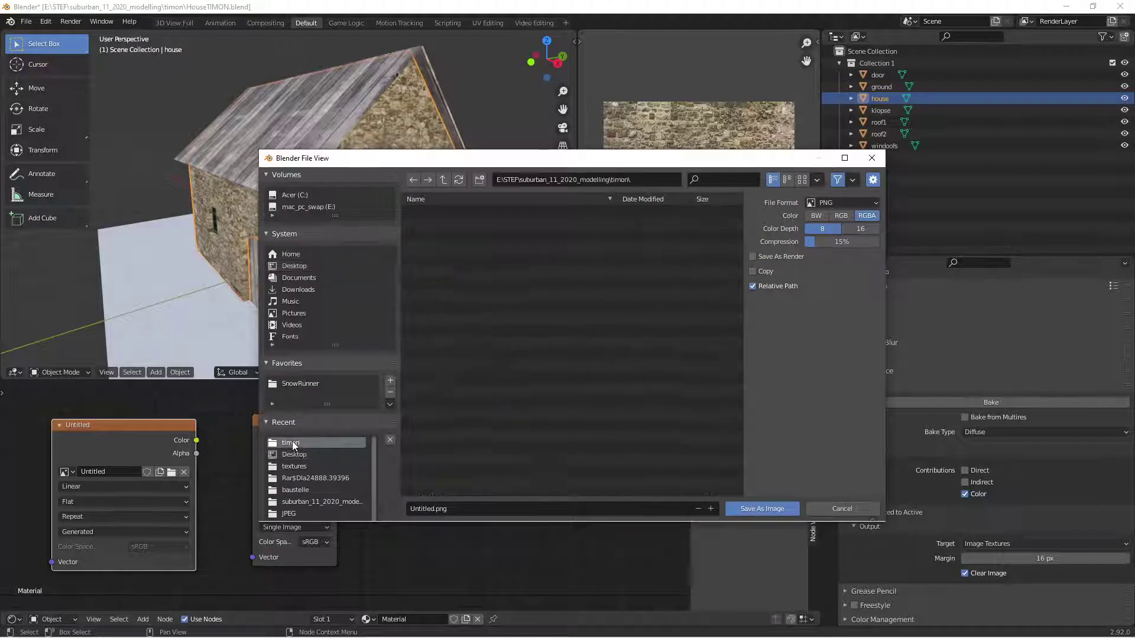
{"action": "left_click", "coordinate": [480, 508]}
{"action": "type", "text": "moch"}
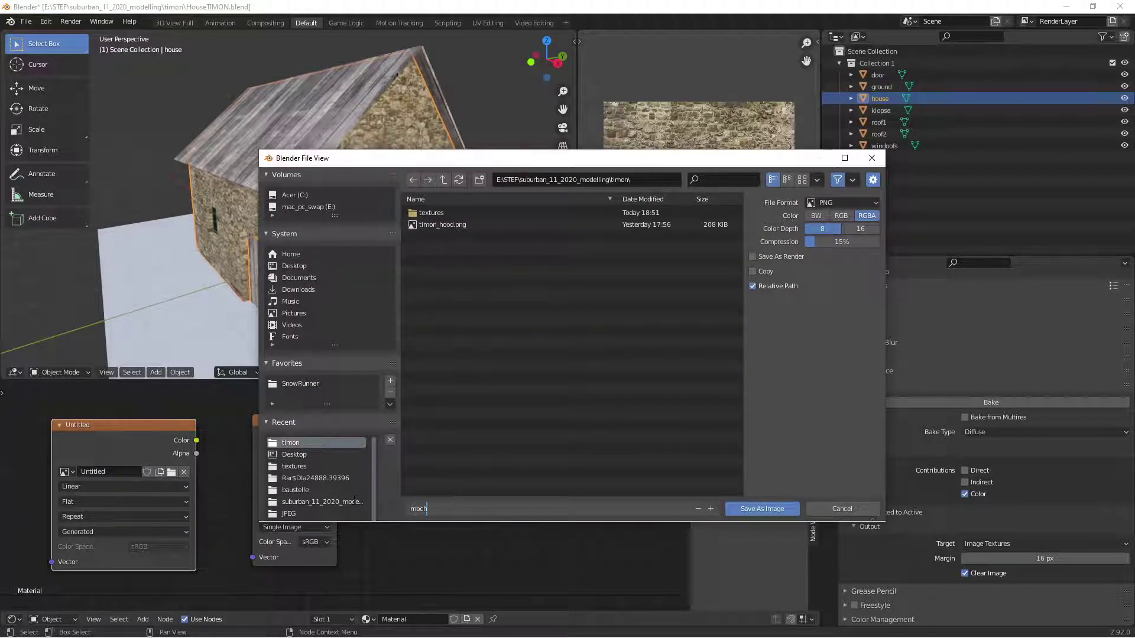
{"action": "type", "text": "ohihouse28"}
{"action": "left_click", "coordinate": [760, 509]}
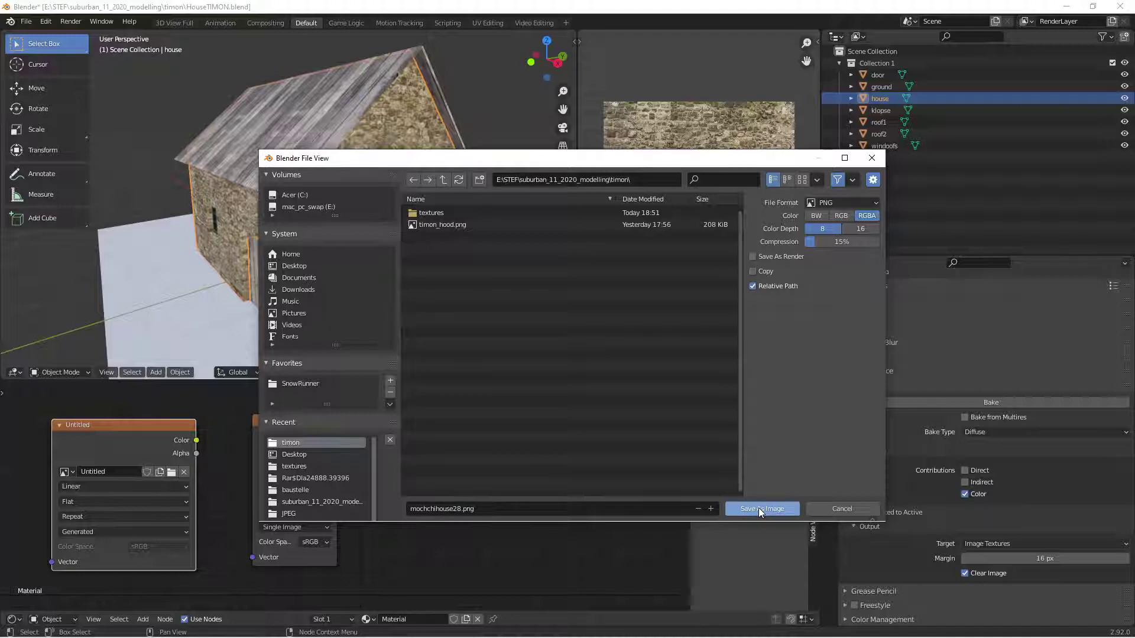
{"action": "left_click", "coordinate": [758, 509]}
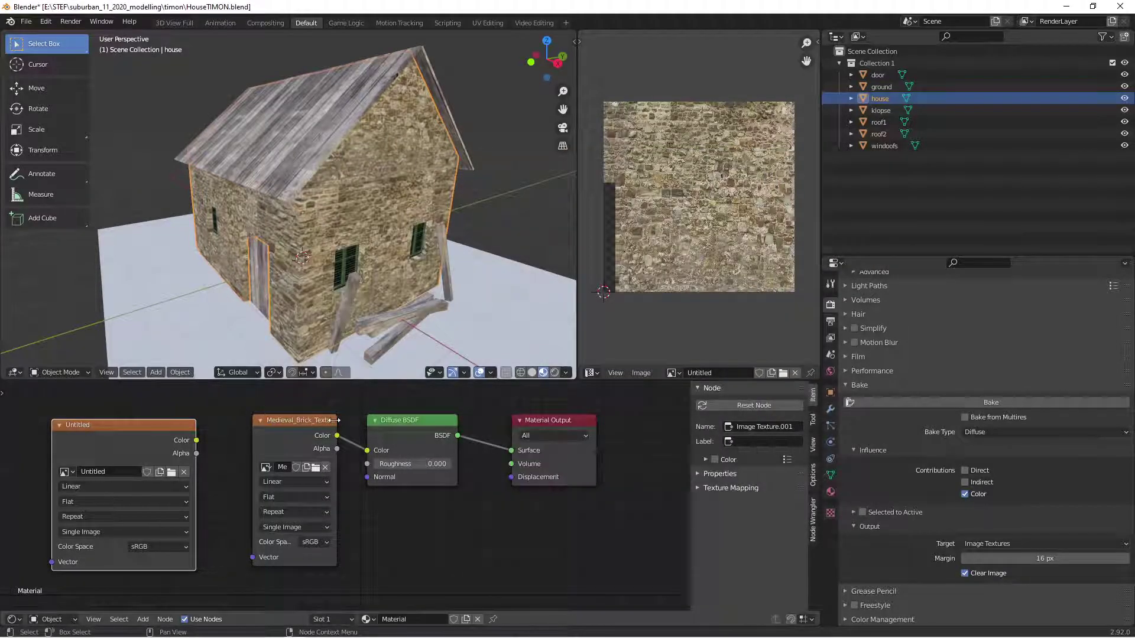
{"action": "left_click_drag", "start_coordinate": [119, 424], "coordinate": [127, 420]}
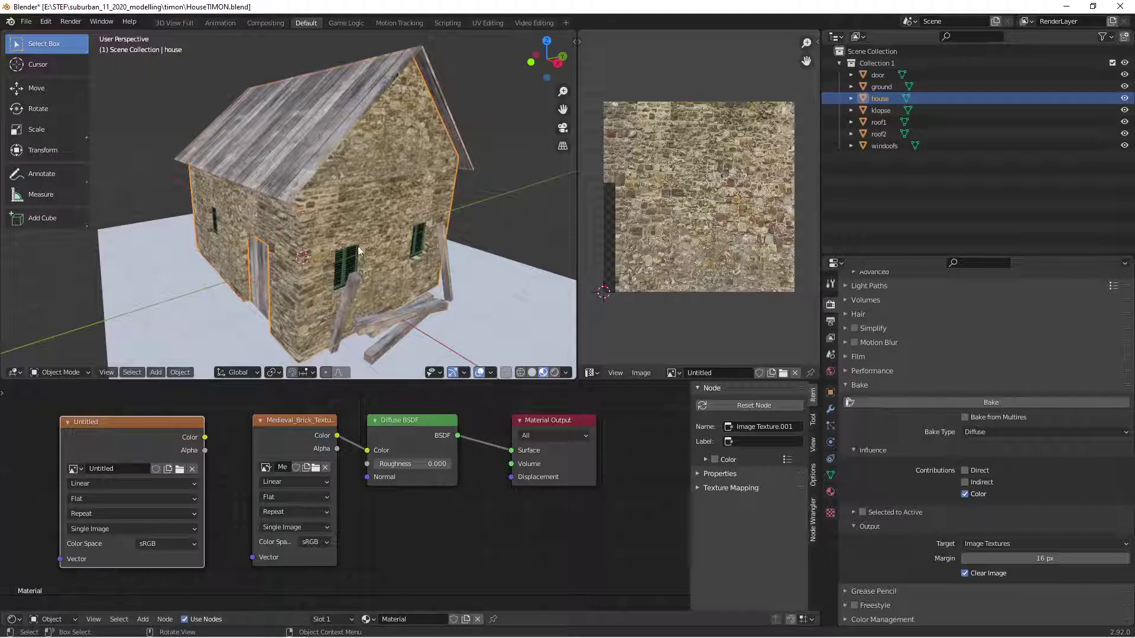
- Turn on automatic packing of external data into the .blend file
{"action": "left_click", "coordinate": [26, 23]}
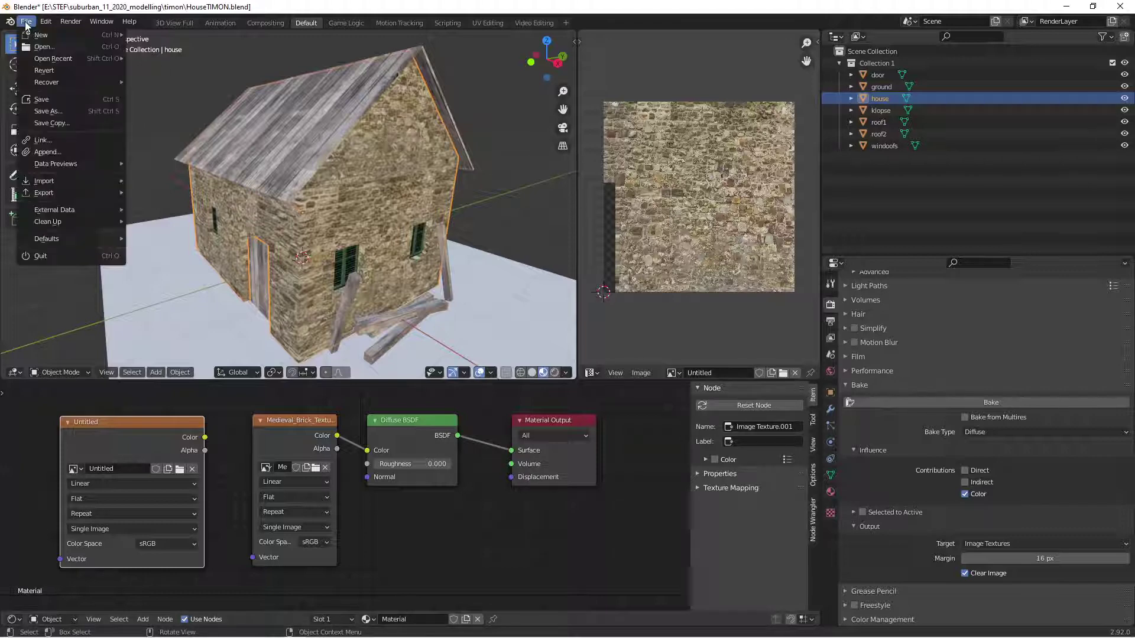
{"action": "mouse_move", "coordinate": [81, 211]}
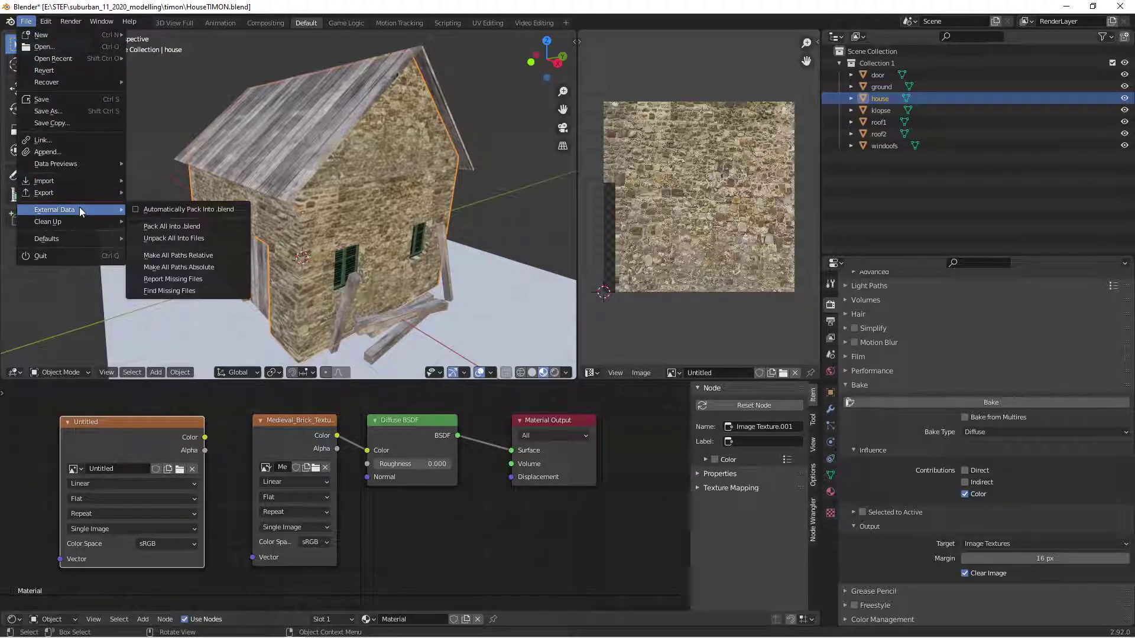
{"action": "left_click", "coordinate": [162, 208]}
- Check the automatic packing option and save the project under the incremented name HouseTIMON1.blend in the timon folder
{"action": "left_click", "coordinate": [26, 21]}
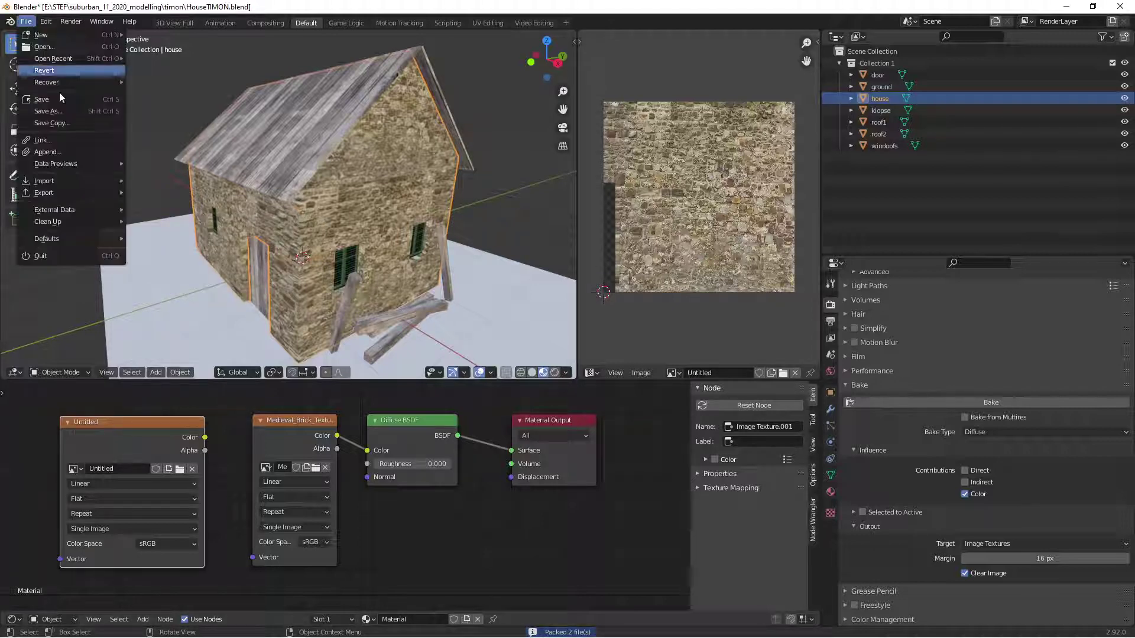
{"action": "mouse_move", "coordinate": [97, 210]}
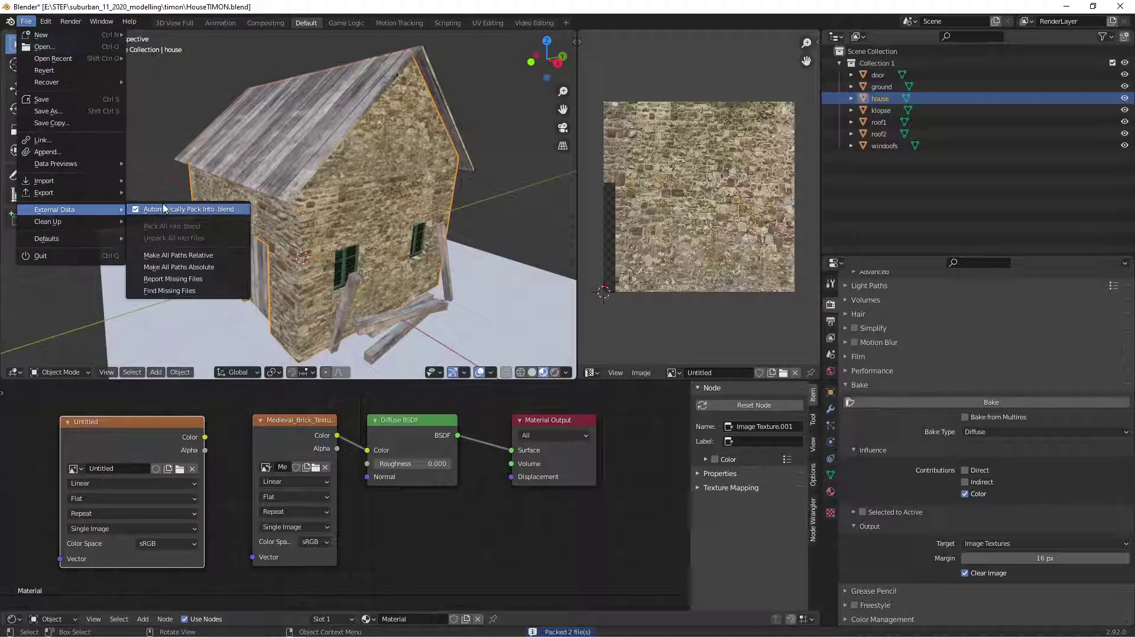
{"action": "left_click", "coordinate": [59, 112]}
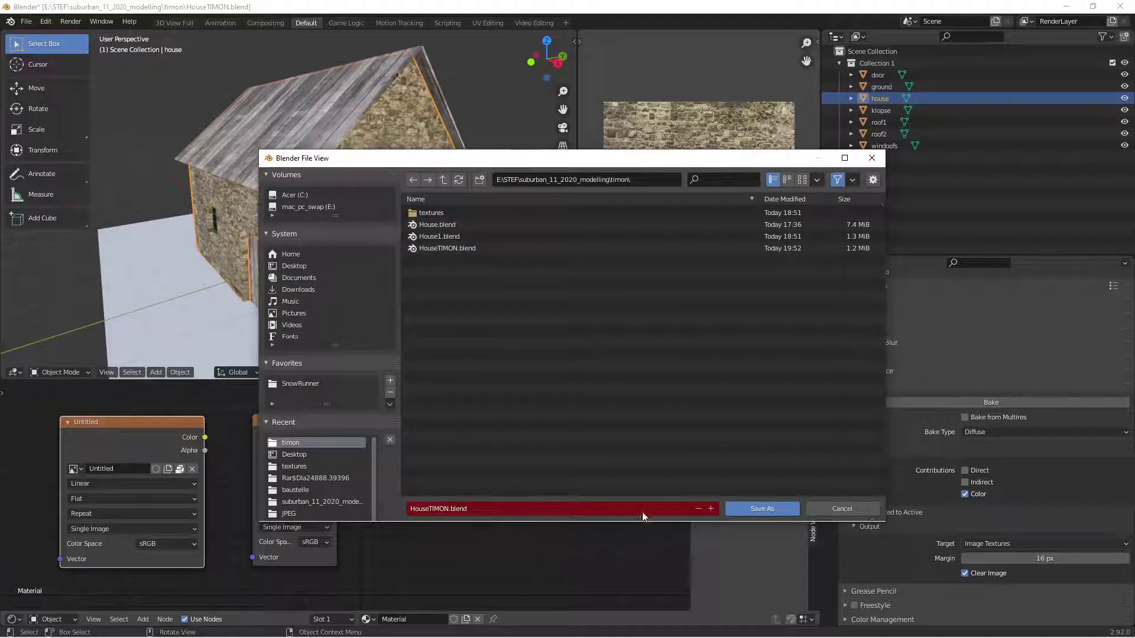
{"action": "left_click", "coordinate": [711, 509]}
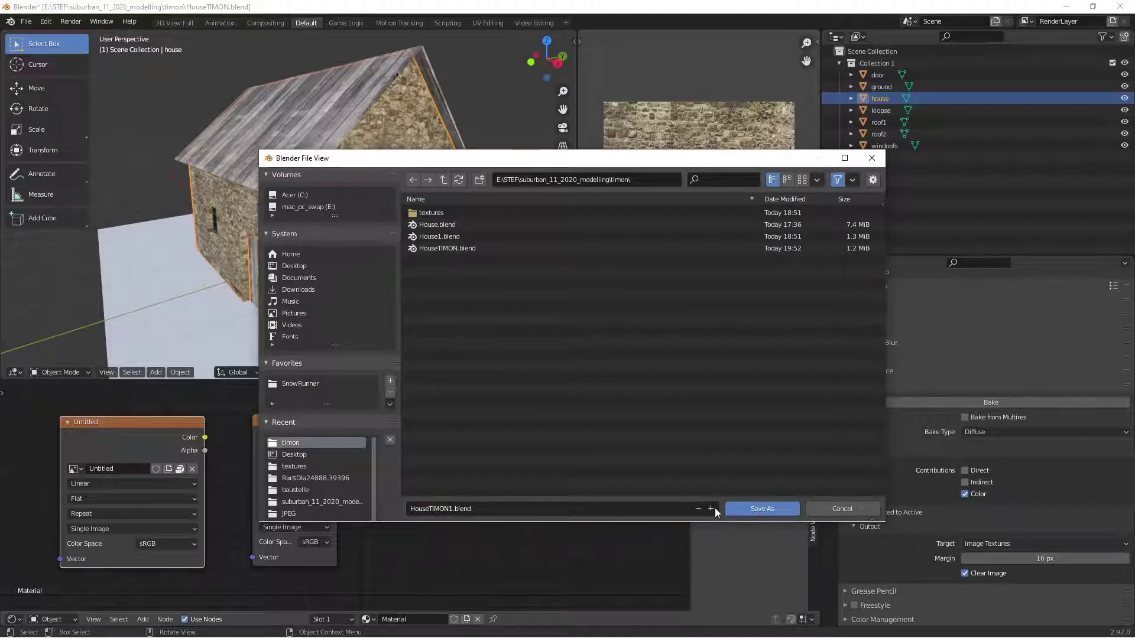
{"action": "left_click", "coordinate": [778, 505]}
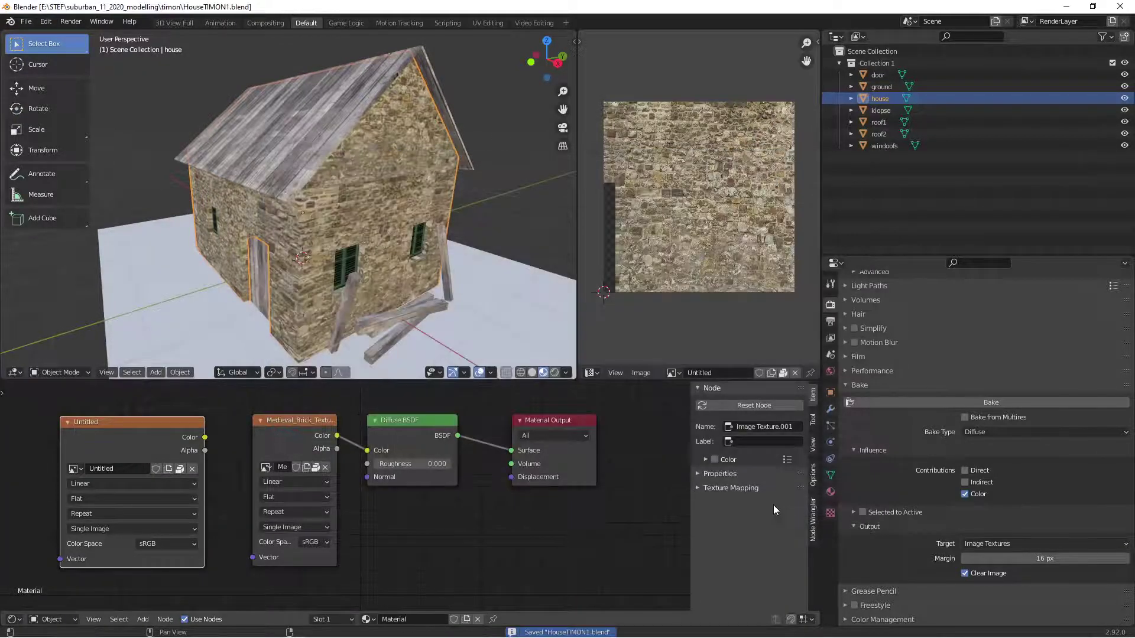
- Start an FBX export of the house scene into the timon folder with the file name HouseTIMON28.fbx
{"action": "left_click", "coordinate": [26, 21]}
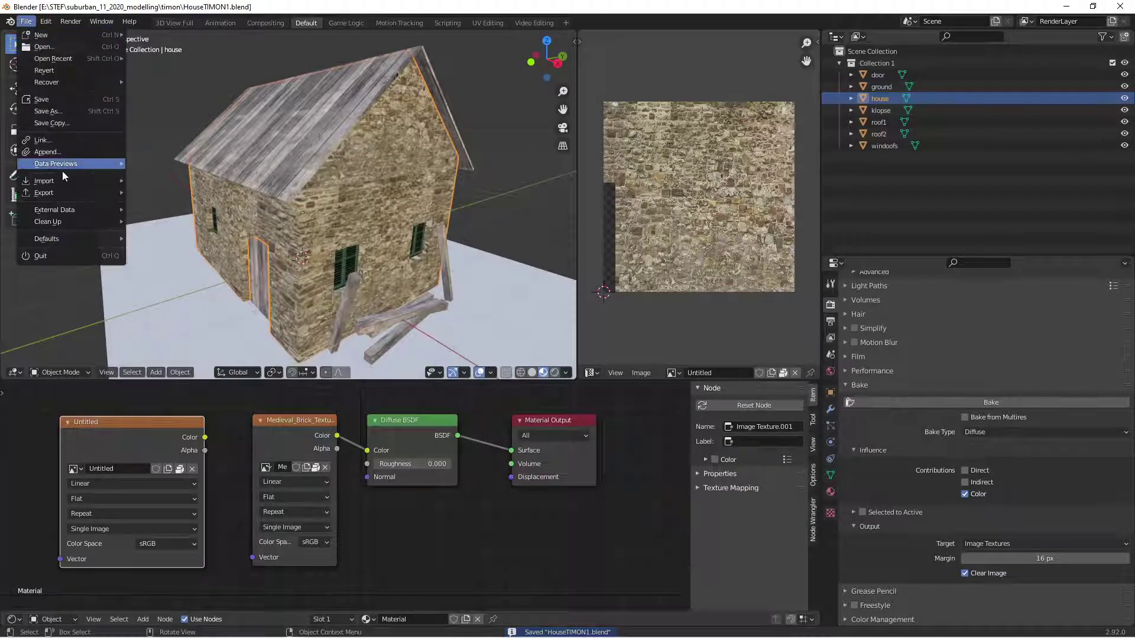
{"action": "mouse_move", "coordinate": [64, 192]}
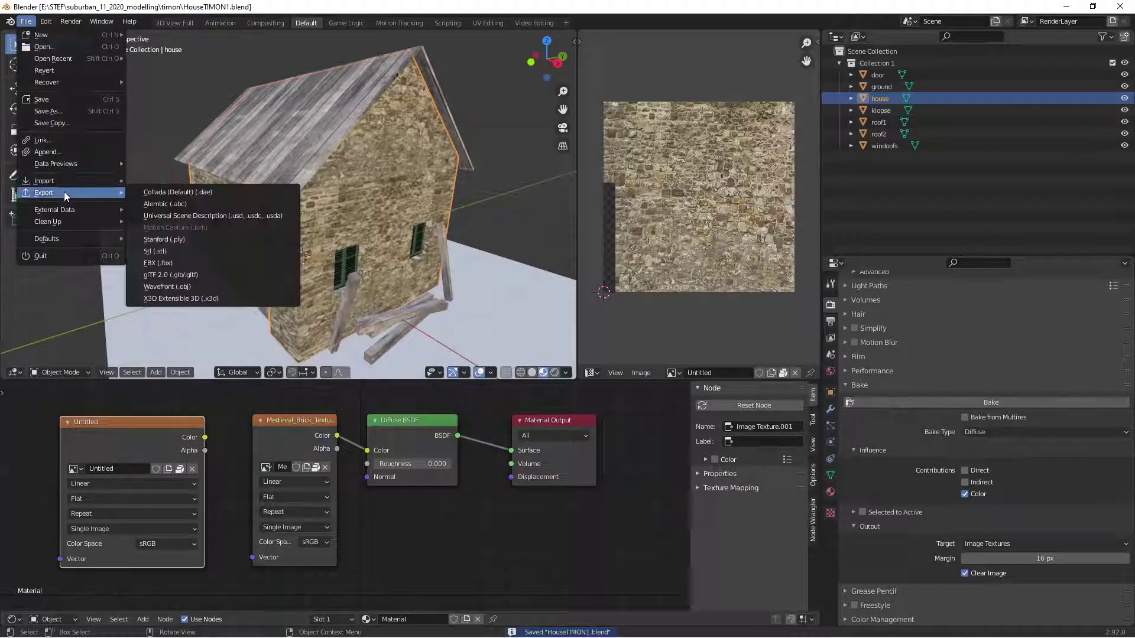
{"action": "left_click", "coordinate": [175, 263]}
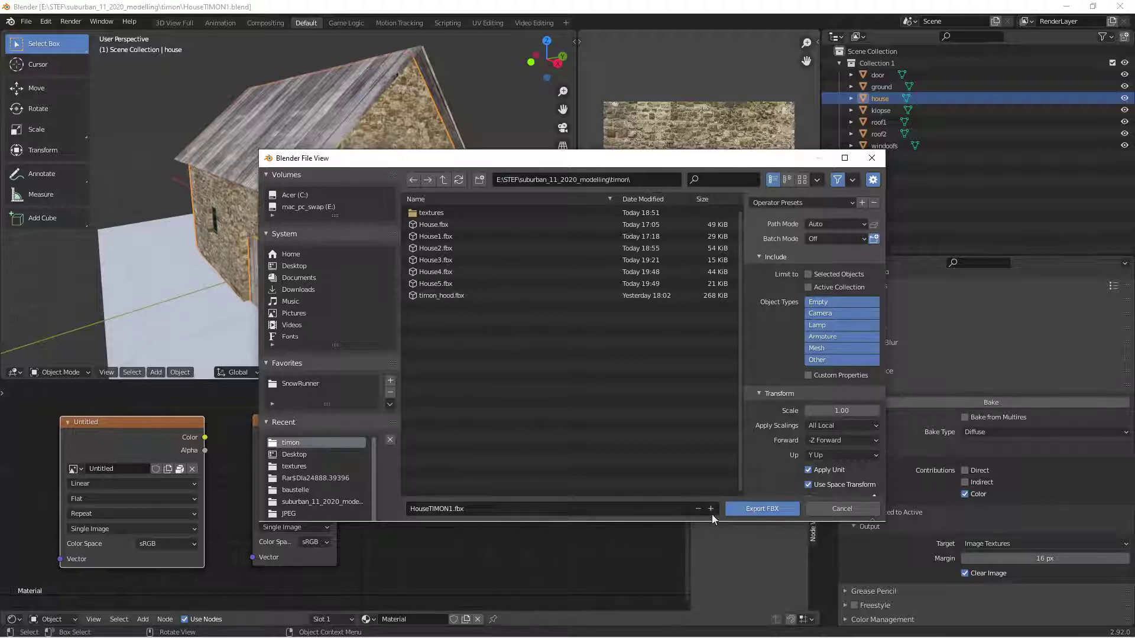
{"action": "left_click", "coordinate": [476, 514]}
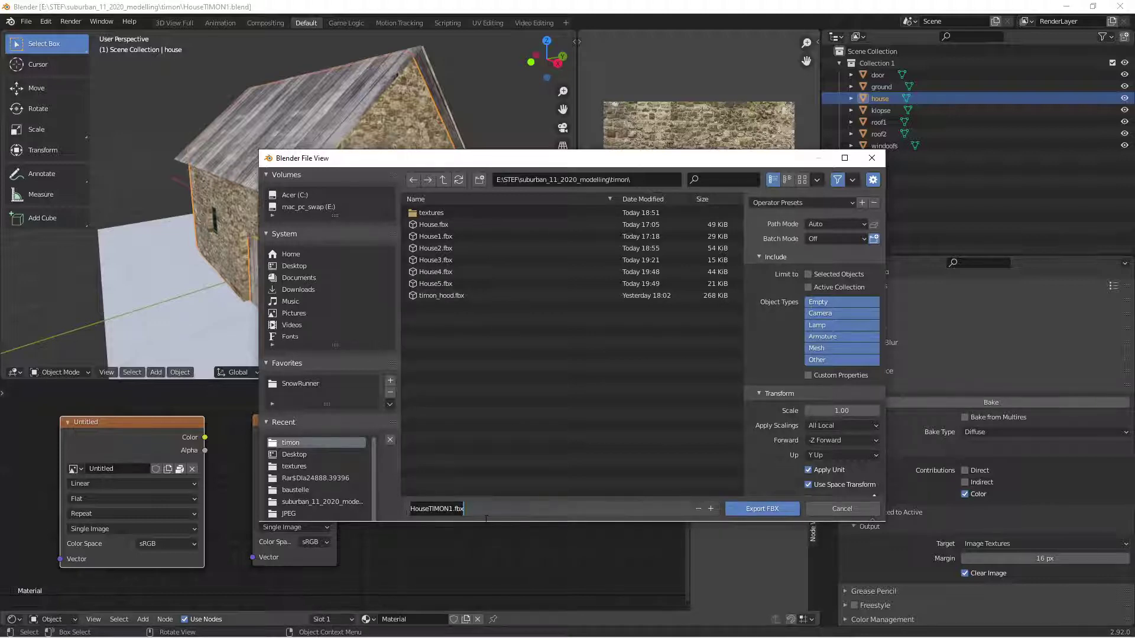
{"action": "left_click", "coordinate": [486, 518]}
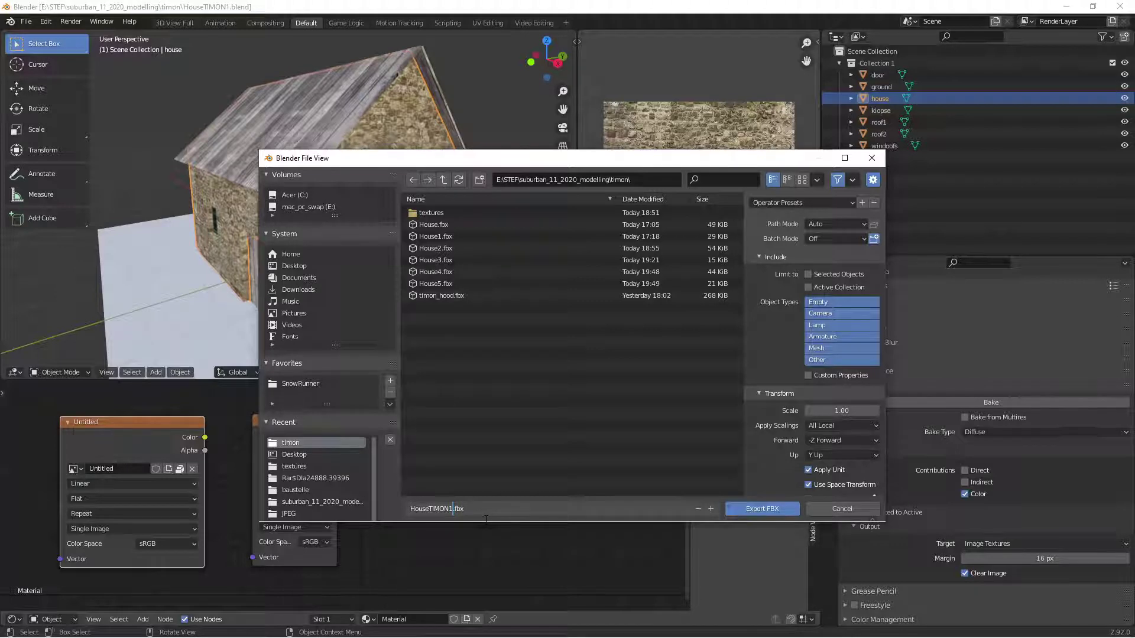
{"action": "key", "text": "BackSpace"}
{"action": "type", "text": "28"}
- Limit the exported object types to Mesh, set the geometry smoothing to Face, and export the FBX file
{"action": "left_click", "coordinate": [818, 348]}
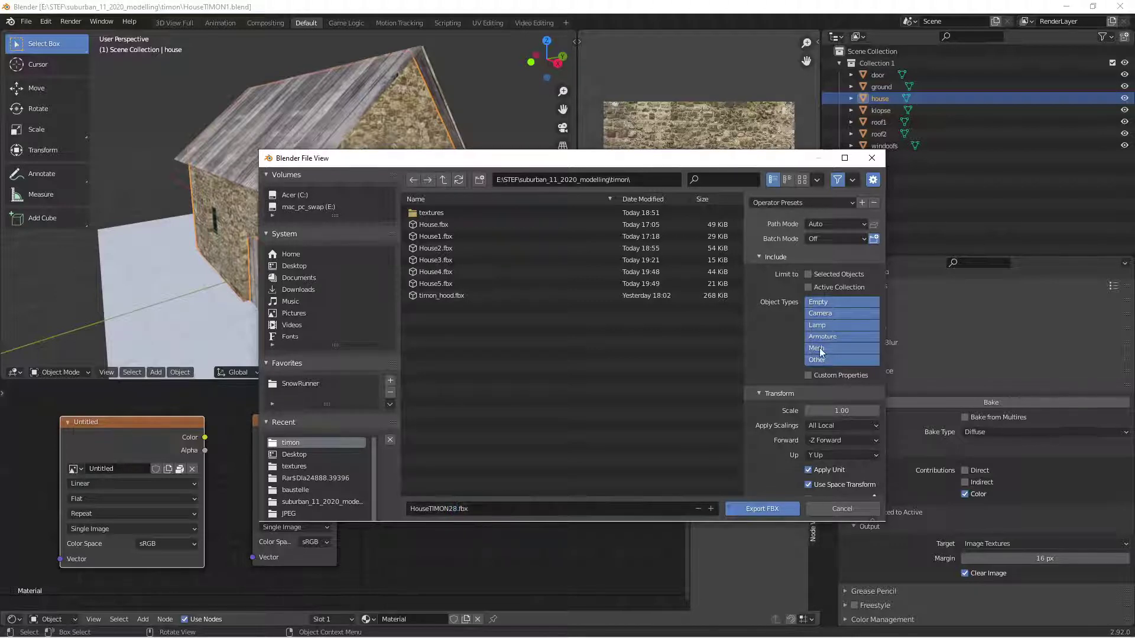
{"action": "left_click", "coordinate": [820, 348]}
{"action": "scroll", "coordinate": [783, 445], "scroll_direction": "down", "scroll_amount": 2}
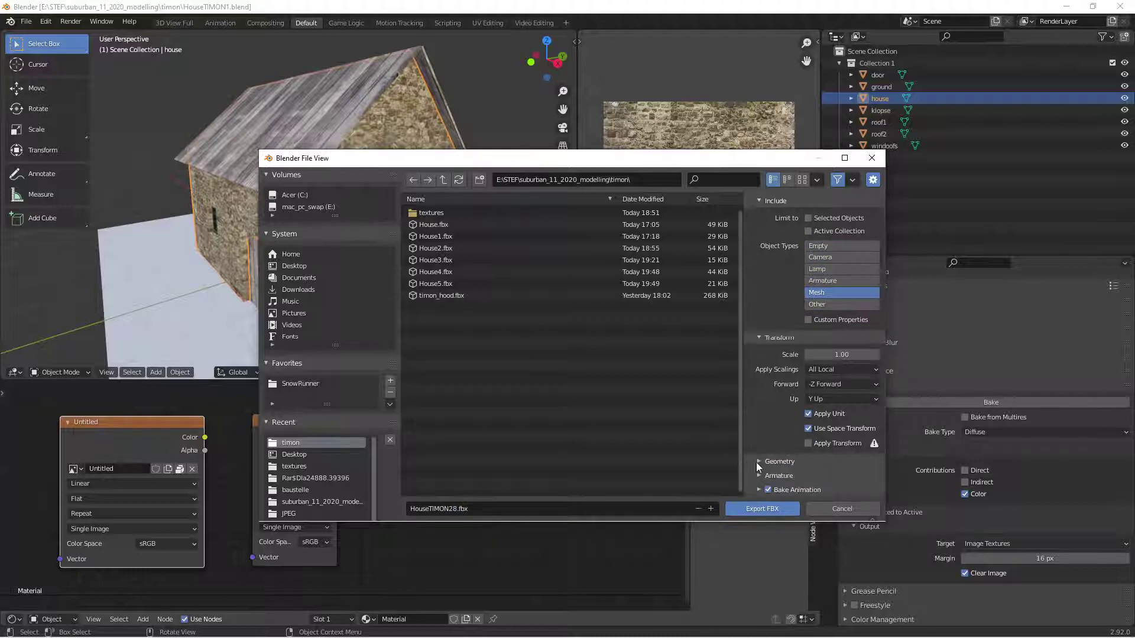
{"action": "left_click", "coordinate": [760, 462]}
{"action": "scroll", "coordinate": [816, 447], "scroll_direction": "down", "scroll_amount": 3}
{"action": "left_click", "coordinate": [825, 408]}
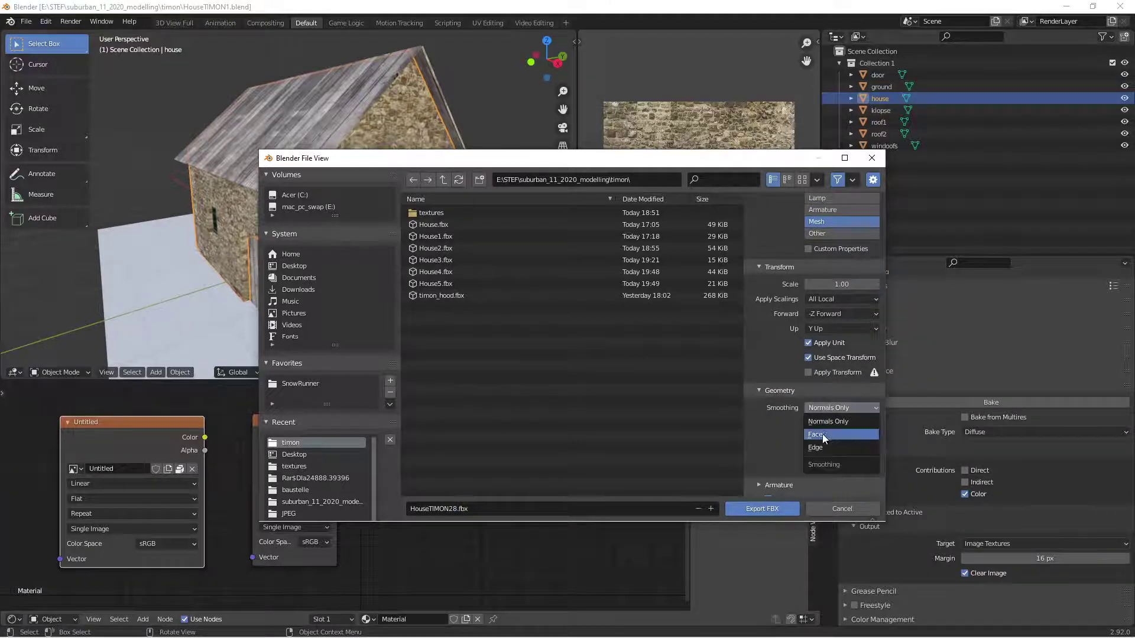
{"action": "left_click", "coordinate": [821, 435]}
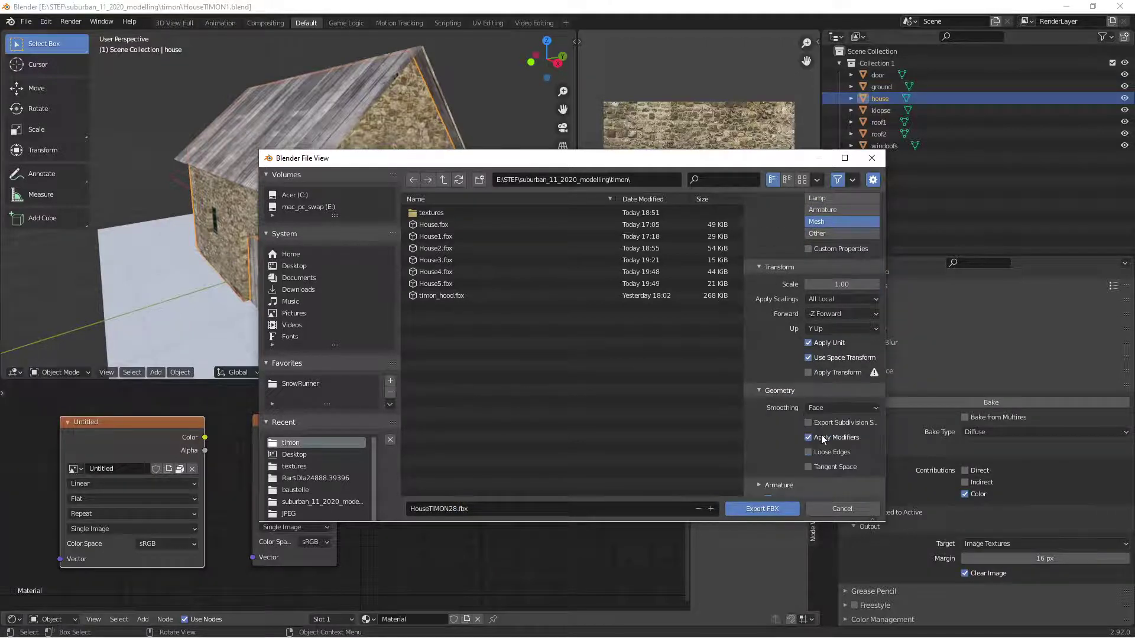
{"action": "left_click", "coordinate": [762, 509]}
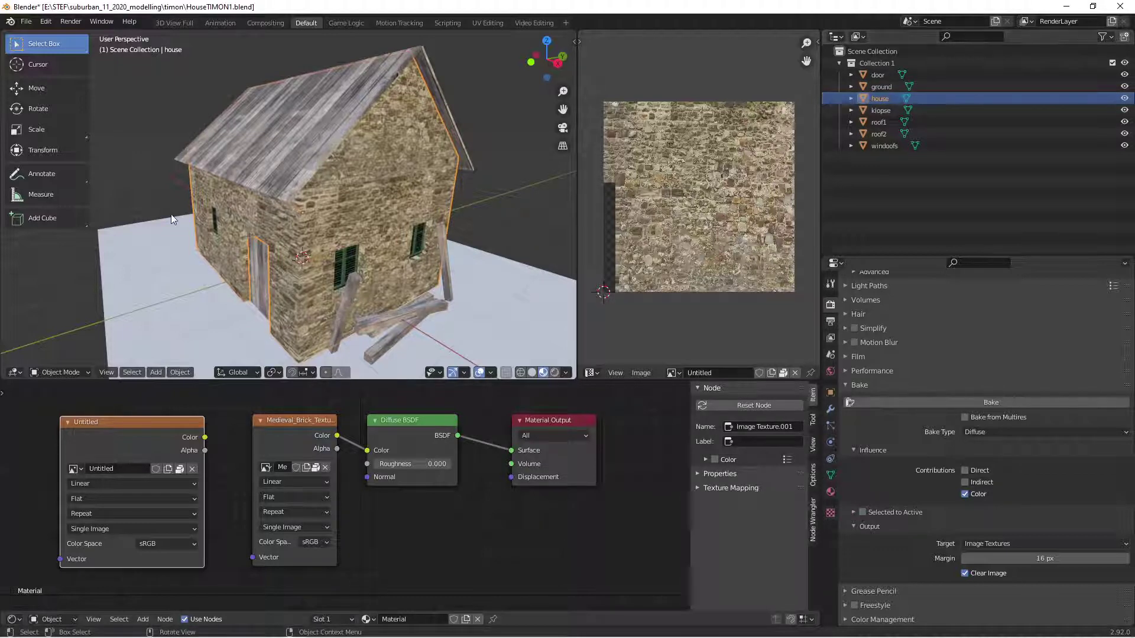
- Re-export the selected house as HouseTIMON28.fbx, limiting the FBX export to selected objects with Mesh type and Face smoothing
{"action": "left_click", "coordinate": [27, 22]}
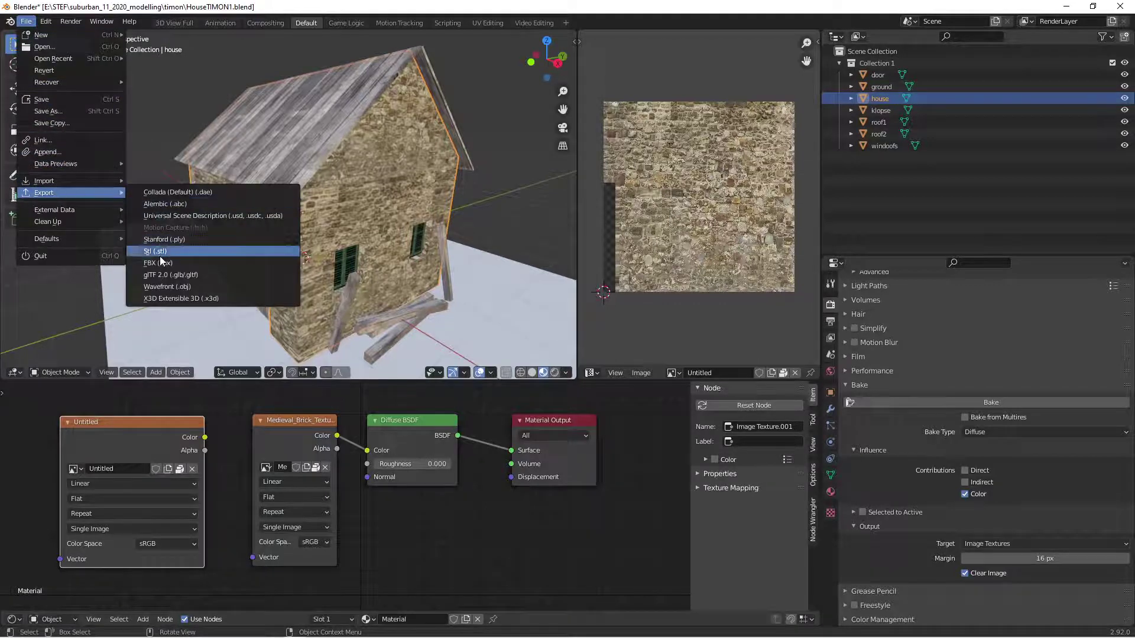
{"action": "left_click", "coordinate": [159, 258]}
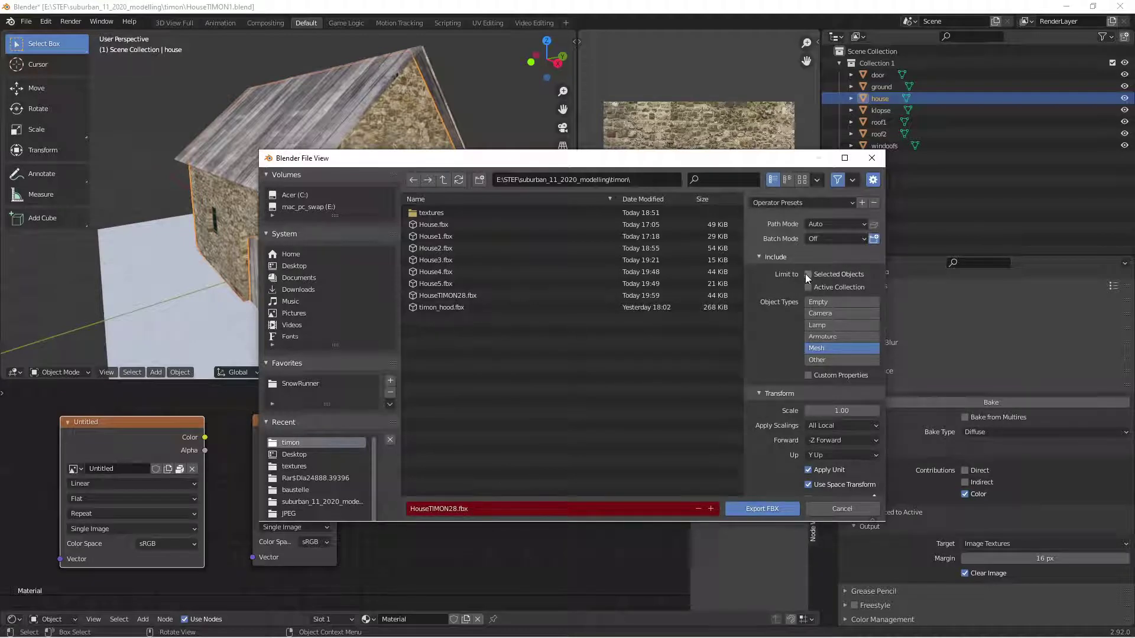
{"action": "left_click_drag", "start_coordinate": [739, 158], "coordinate": [632, 91]}
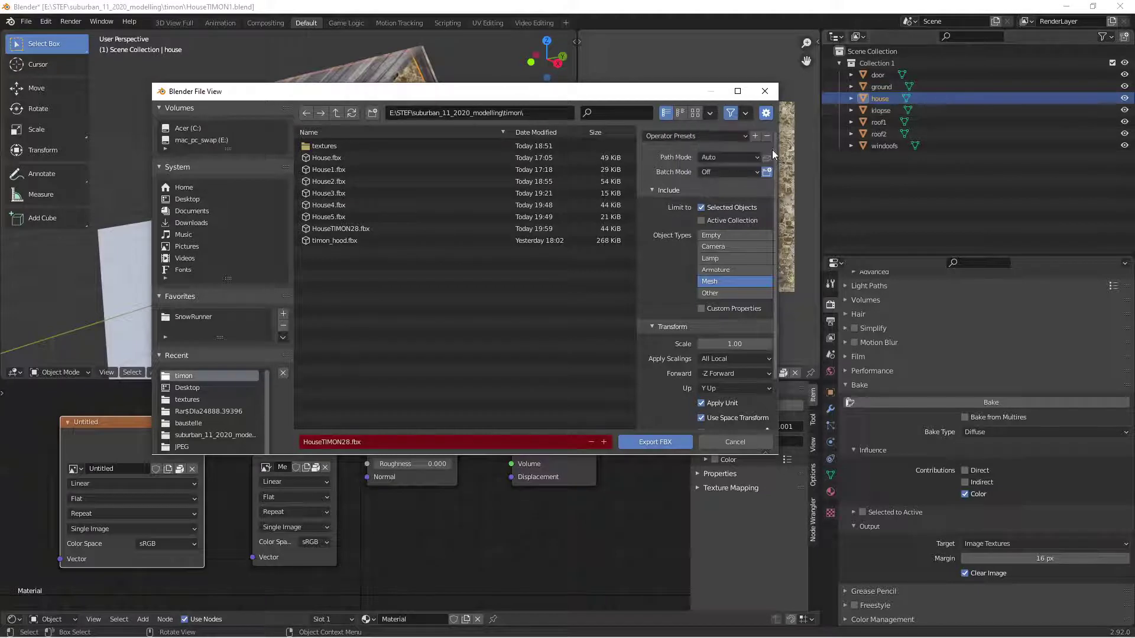
{"action": "scroll", "coordinate": [732, 366], "scroll_direction": "down", "scroll_amount": 1}
{"action": "scroll", "coordinate": [732, 367], "scroll_direction": "down", "scroll_amount": 1}
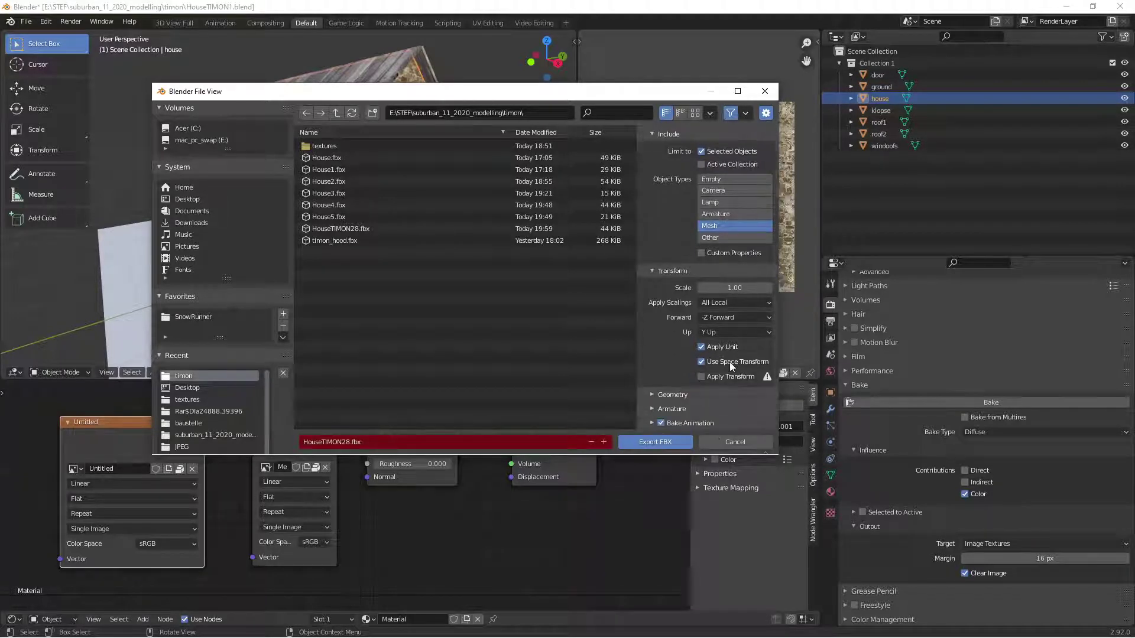
{"action": "left_click", "coordinate": [709, 395]}
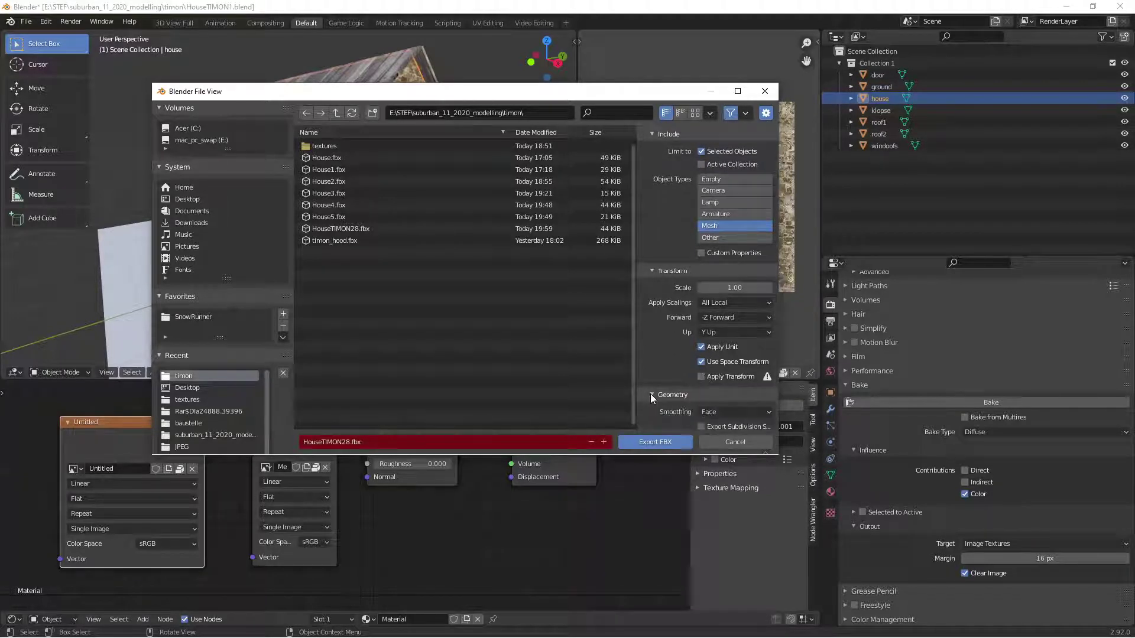
{"action": "left_click", "coordinate": [668, 442]}
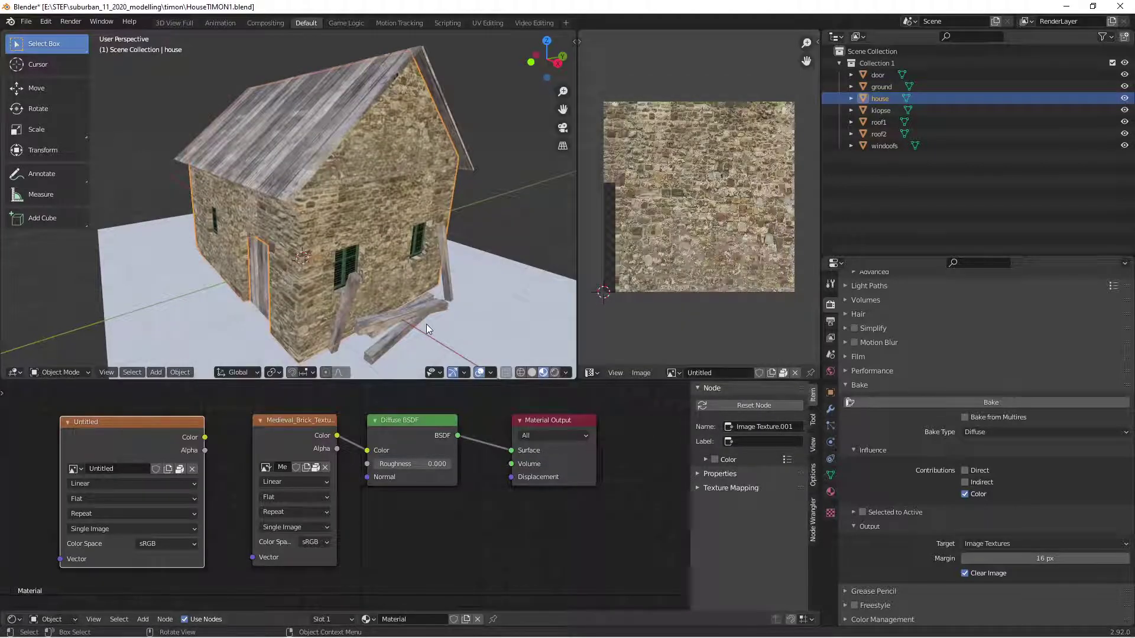
- Switch to Unreal Editor, start an asset import into the Content folder, and browse to STEF\suburban_11_2020_modelling\timon on the mac_pc_swap drive
{"action": "key", "text": "alt+Tab"}
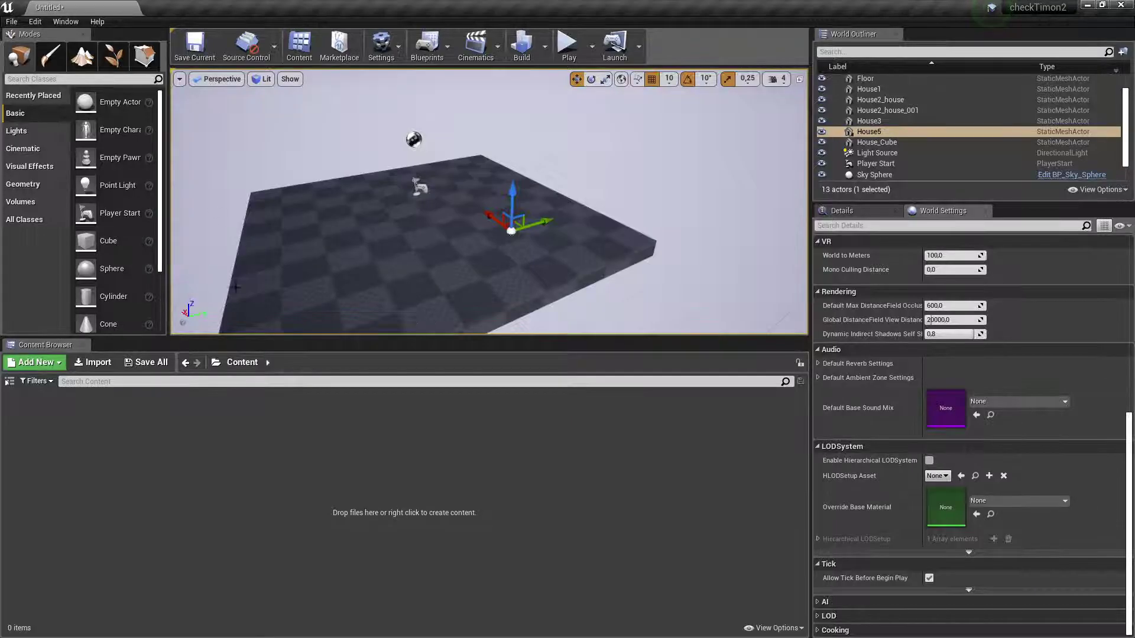
{"action": "right_click", "coordinate": [153, 467]}
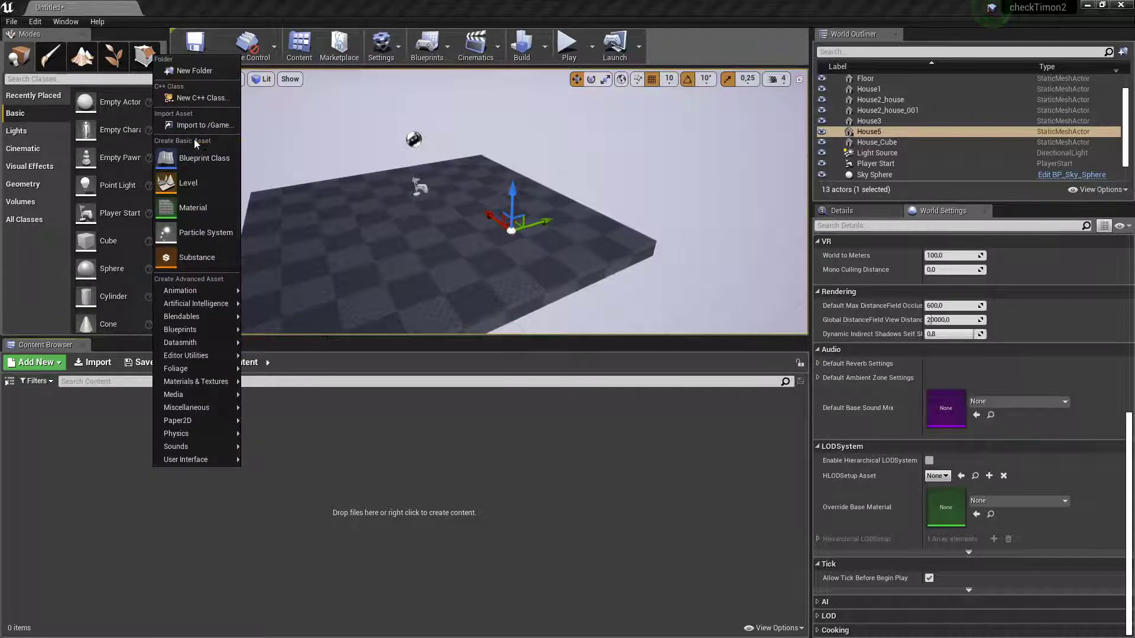
{"action": "left_click", "coordinate": [196, 122]}
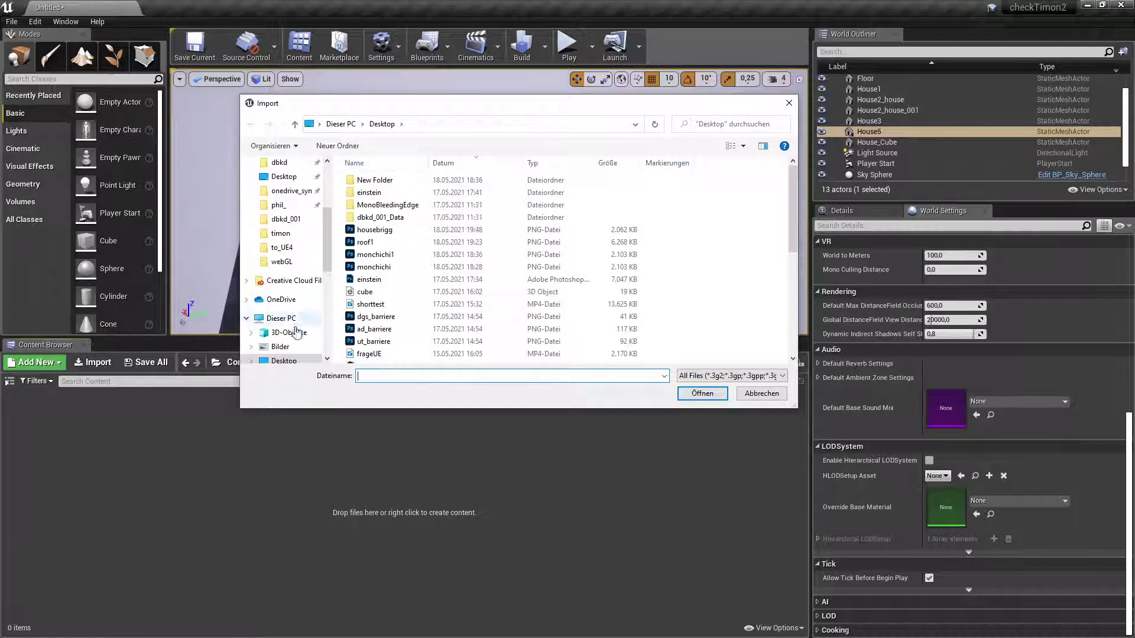
{"action": "left_click_drag", "start_coordinate": [324, 262], "coordinate": [329, 340]}
{"action": "left_click", "coordinate": [278, 337]}
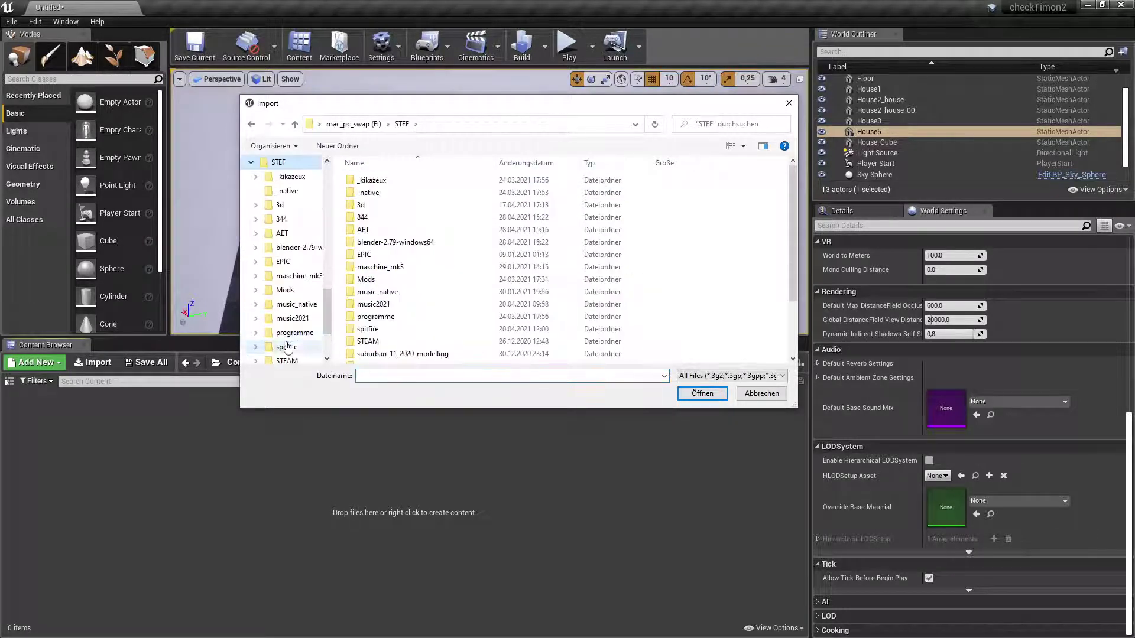
{"action": "double_click", "coordinate": [390, 354]}
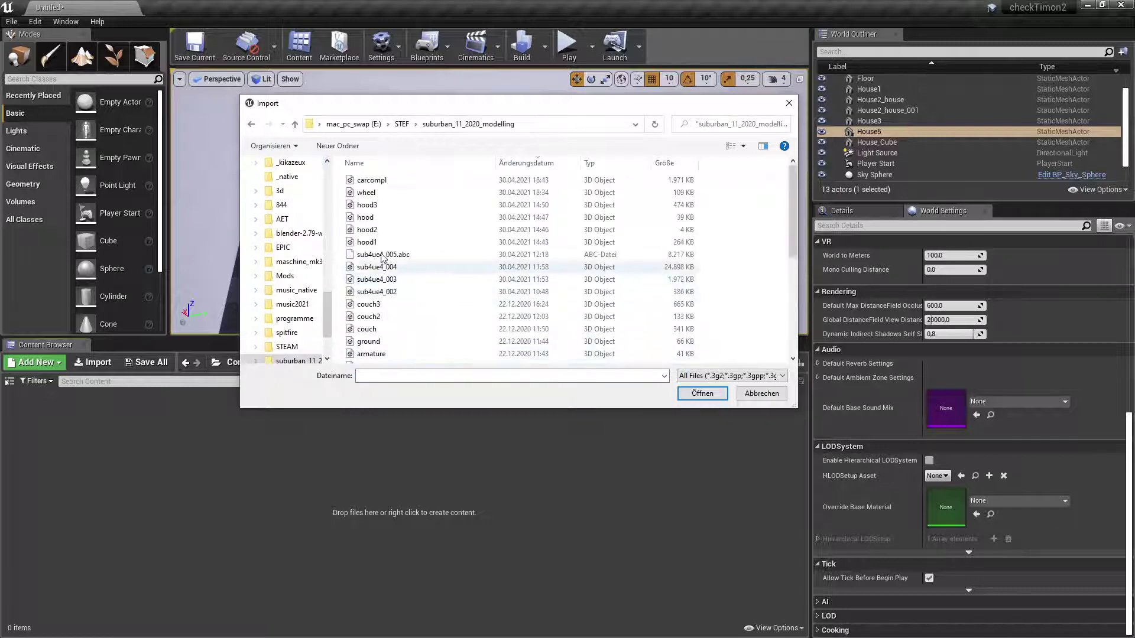
{"action": "scroll", "coordinate": [408, 326], "scroll_direction": "down", "scroll_amount": 3}
{"action": "double_click", "coordinate": [378, 294]}
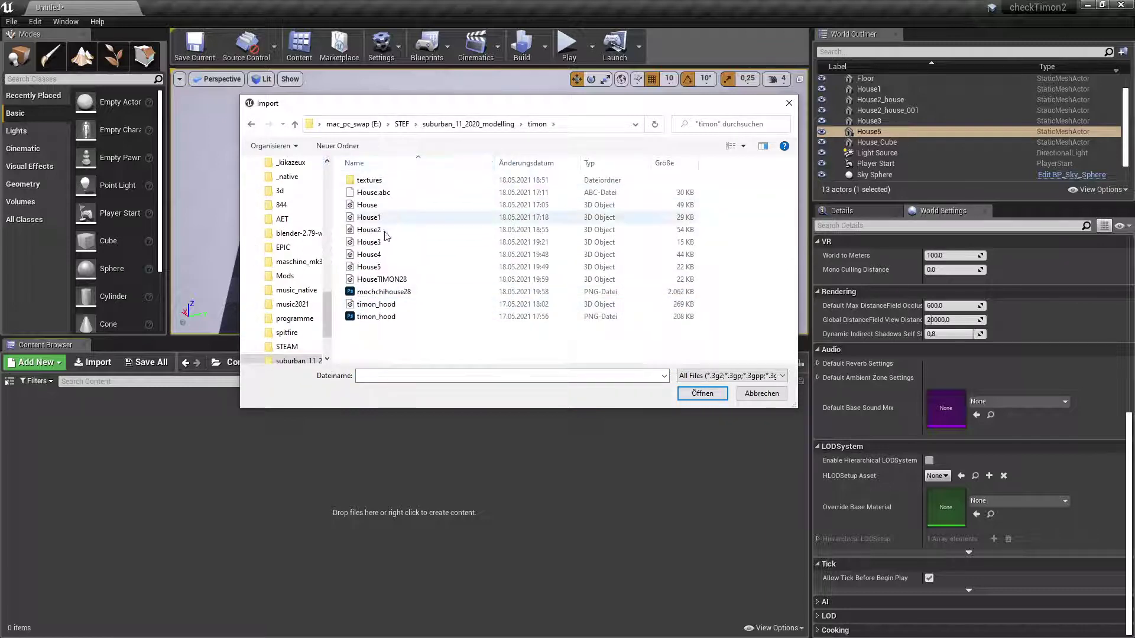
- Import the HouseTIMON28 FBX as a static mesh with the existing import options
{"action": "left_click", "coordinate": [385, 281]}
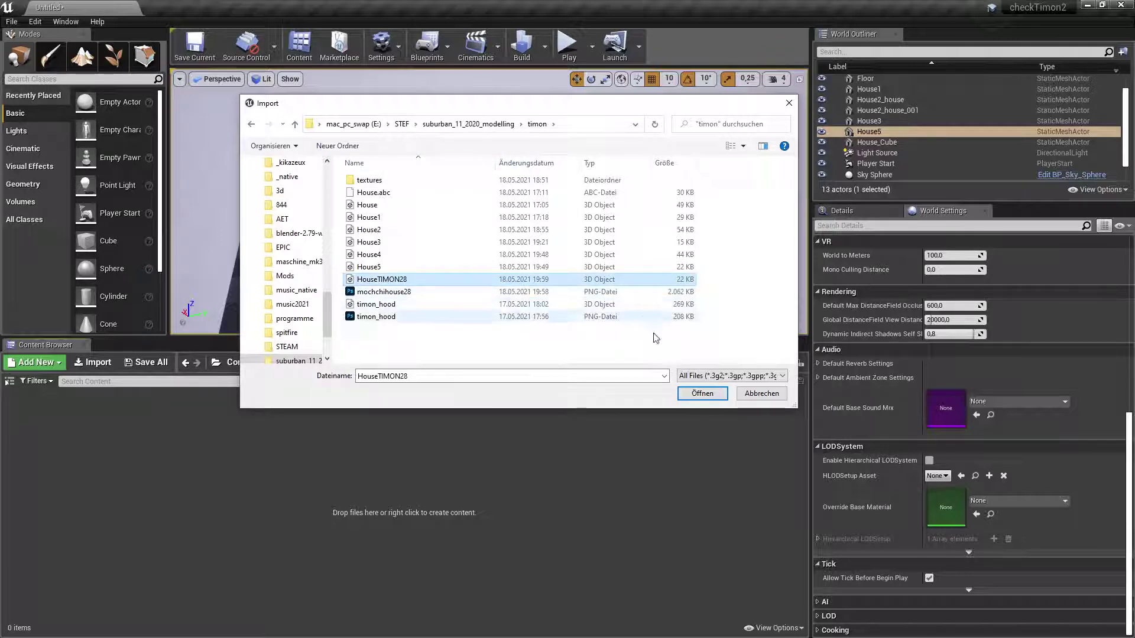
{"action": "left_click", "coordinate": [697, 394]}
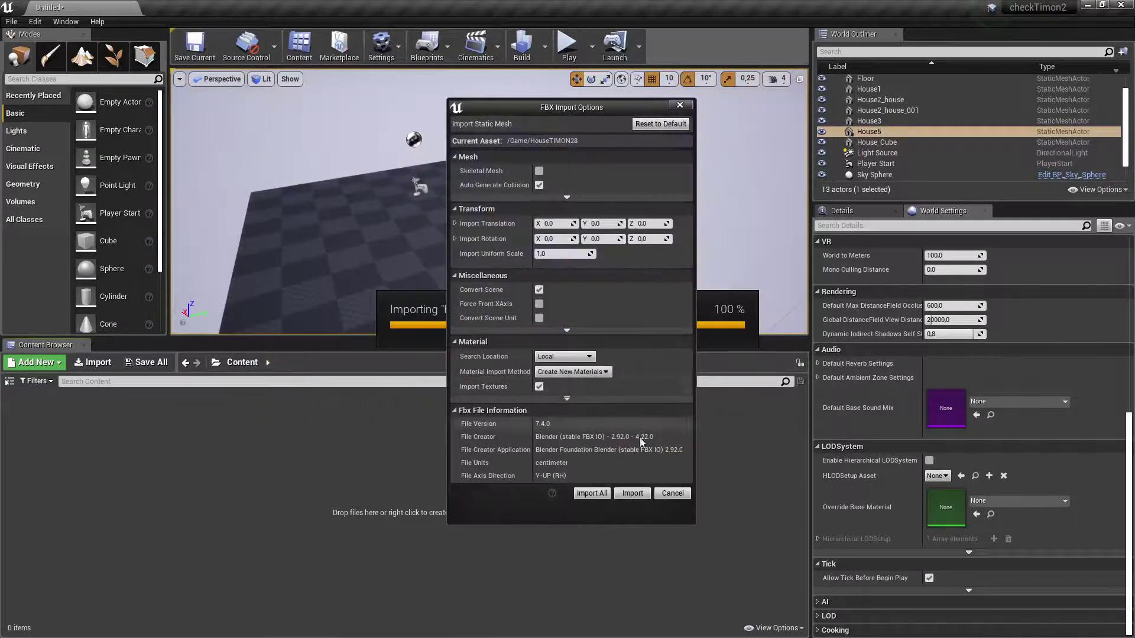
{"action": "left_click", "coordinate": [634, 492]}
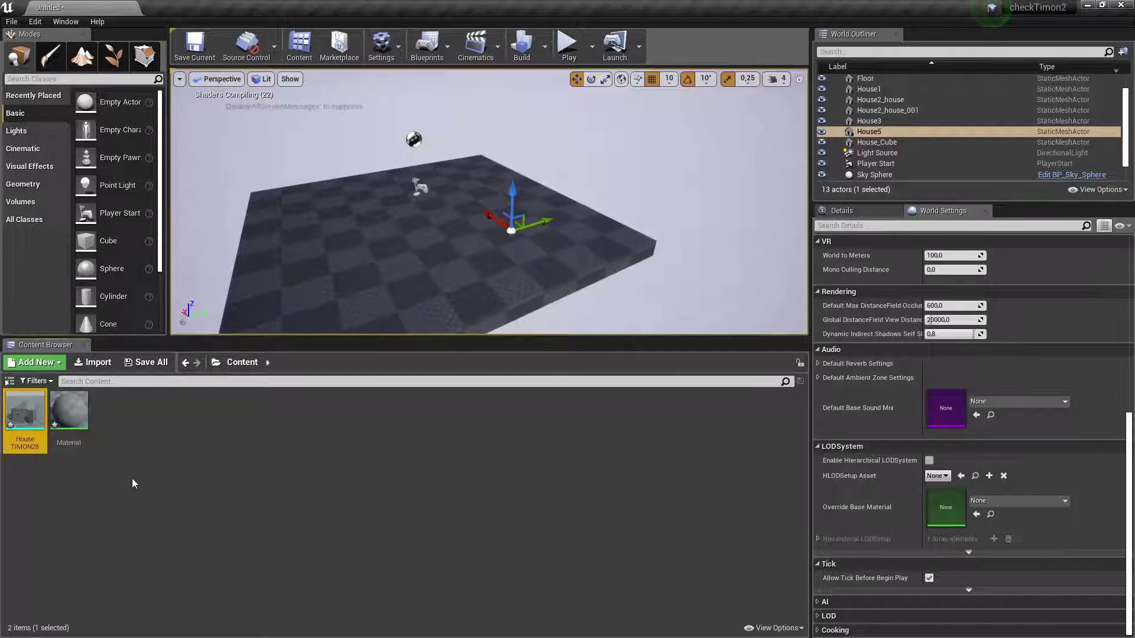
- Place the imported HouseTIMON28 mesh on the checkered floor in the level
{"action": "mouse_move", "coordinate": [23, 412]}
{"action": "left_click_drag", "start_coordinate": [23, 412], "coordinate": [390, 246]}
{"action": "right_click_drag", "start_coordinate": [457, 239], "coordinate": [496, 139]}
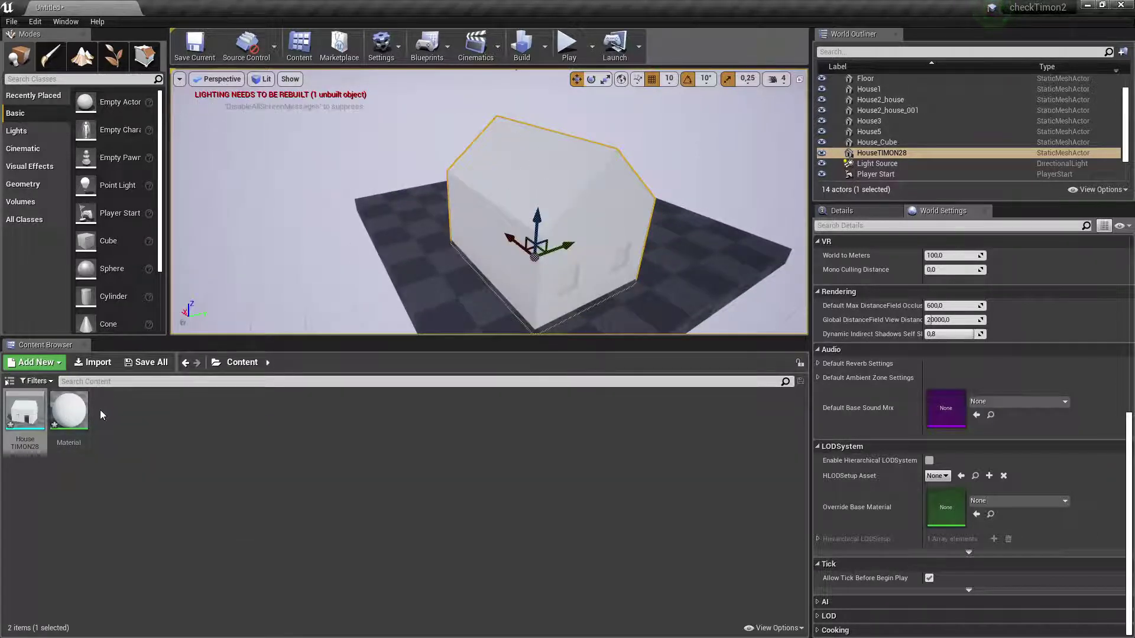
- Start another asset import and look through the Desktop folder for the baked house texture
{"action": "right_click", "coordinate": [146, 420]}
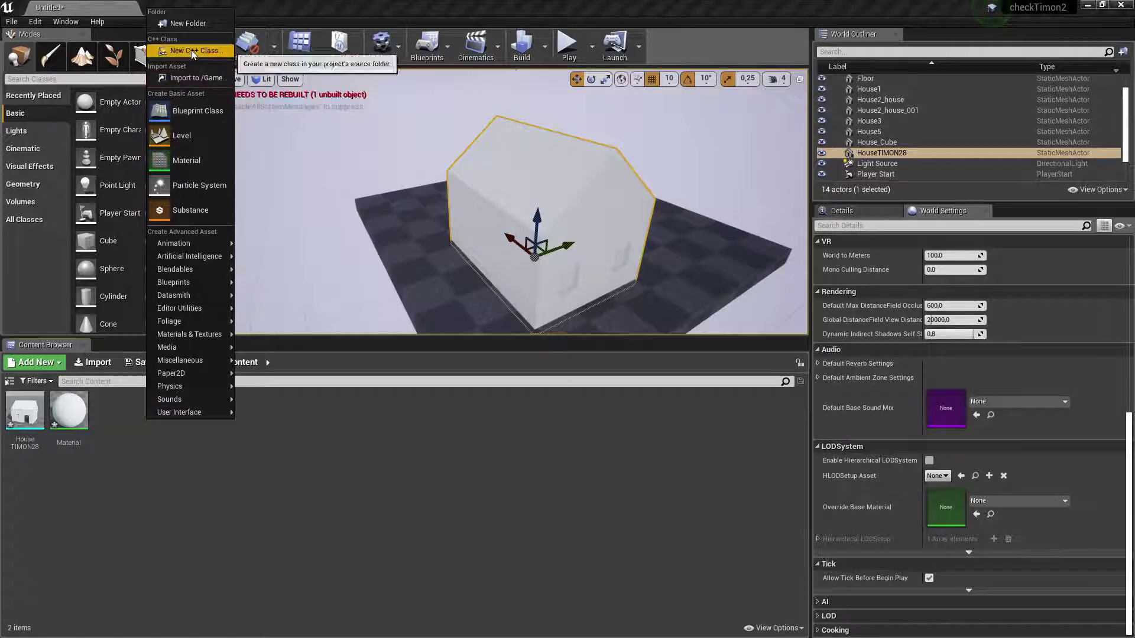
{"action": "left_click", "coordinate": [190, 78]}
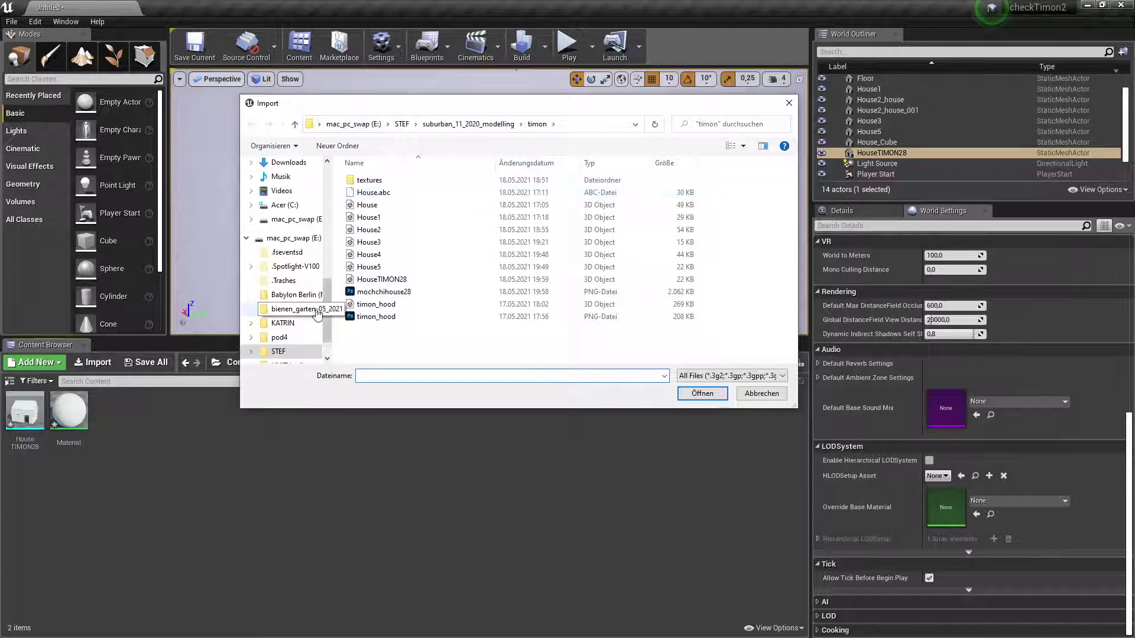
{"action": "left_click_drag", "start_coordinate": [324, 319], "coordinate": [321, 222]}
{"action": "left_click", "coordinate": [284, 233]}
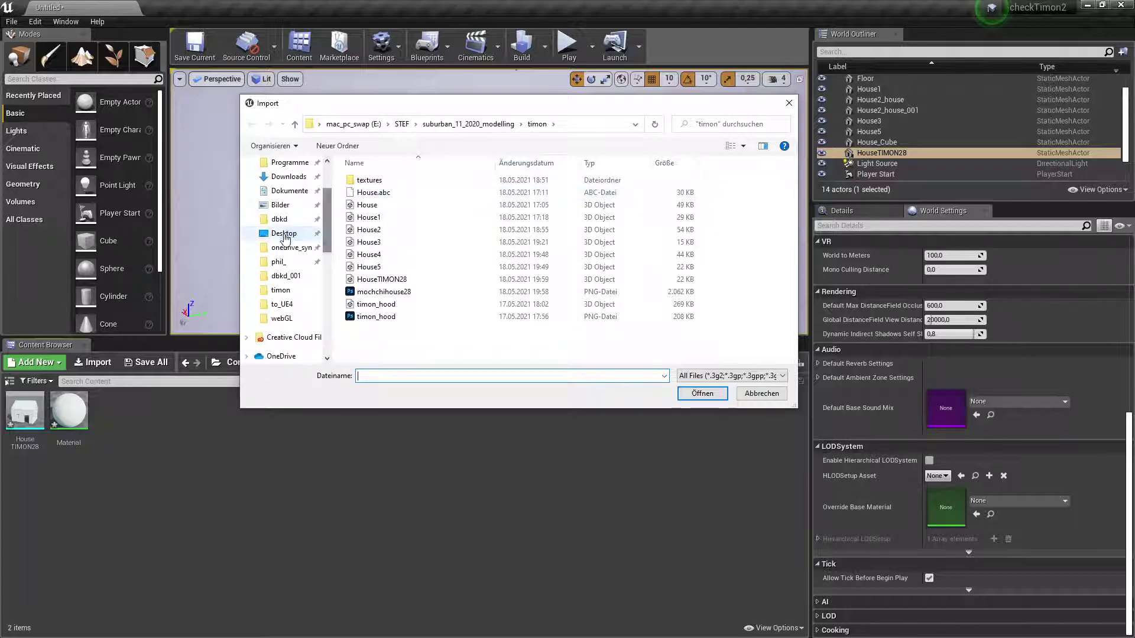
{"action": "scroll", "coordinate": [398, 270], "scroll_direction": "down", "scroll_amount": 5}
{"action": "scroll", "coordinate": [397, 270], "scroll_direction": "down", "scroll_amount": 2}
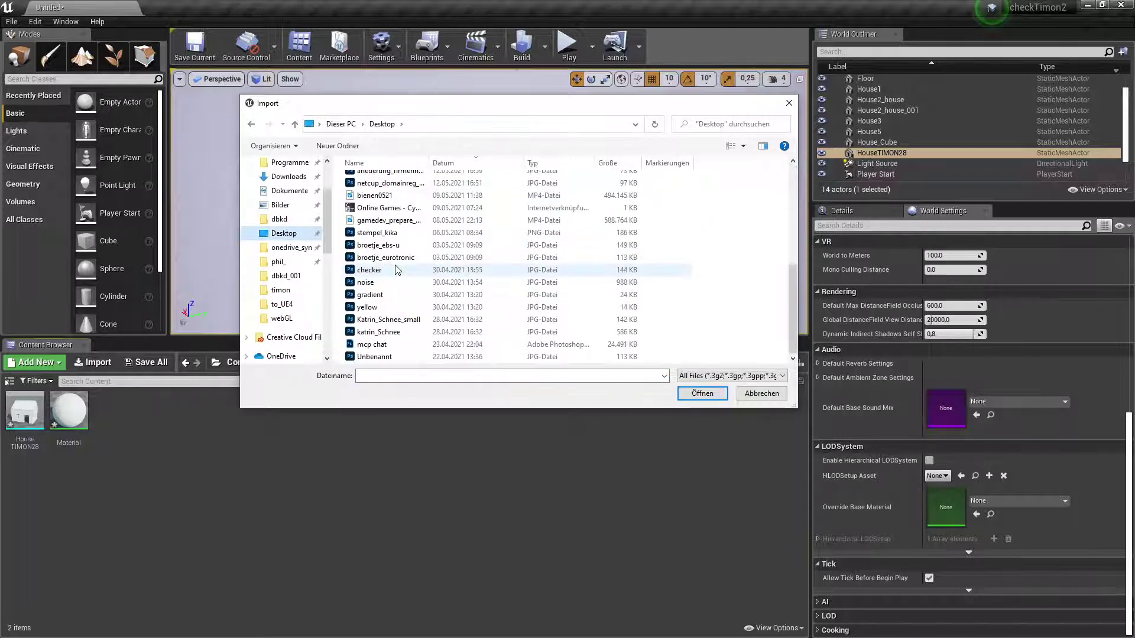
{"action": "scroll", "coordinate": [398, 270], "scroll_direction": "up", "scroll_amount": 3}
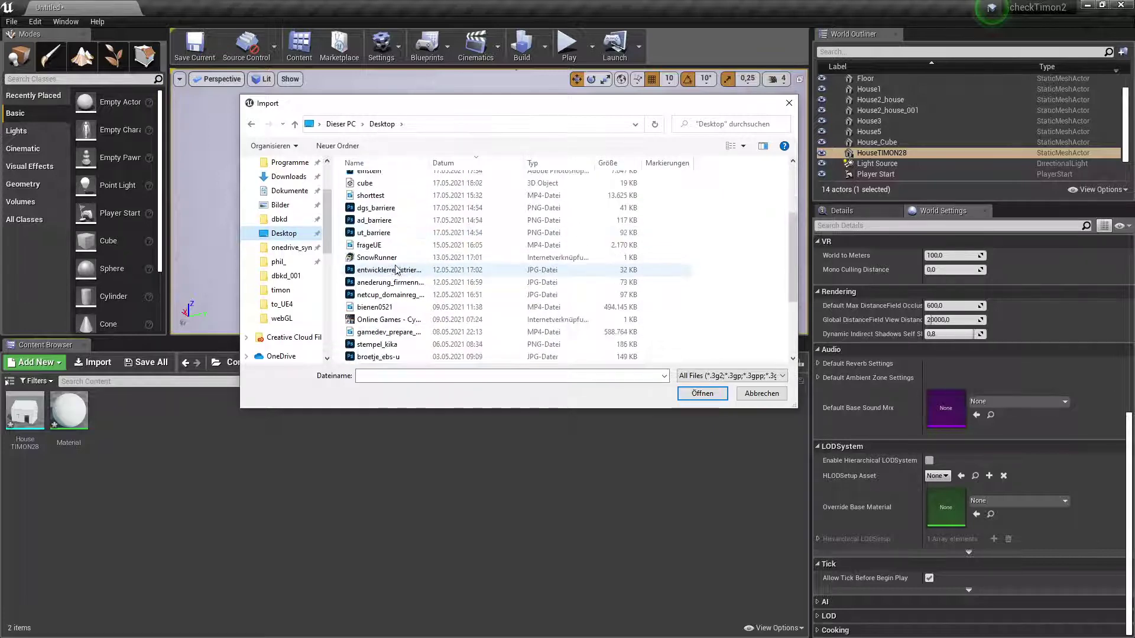
{"action": "scroll", "coordinate": [397, 270], "scroll_direction": "down", "scroll_amount": 3}
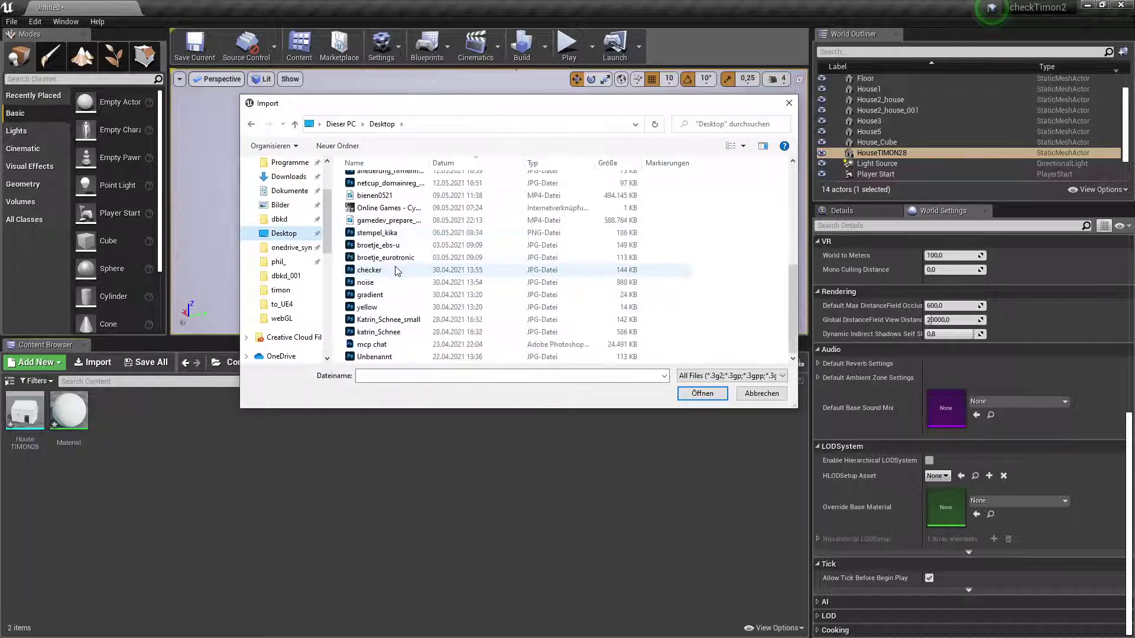
{"action": "scroll", "coordinate": [395, 271], "scroll_direction": "up", "scroll_amount": 5}
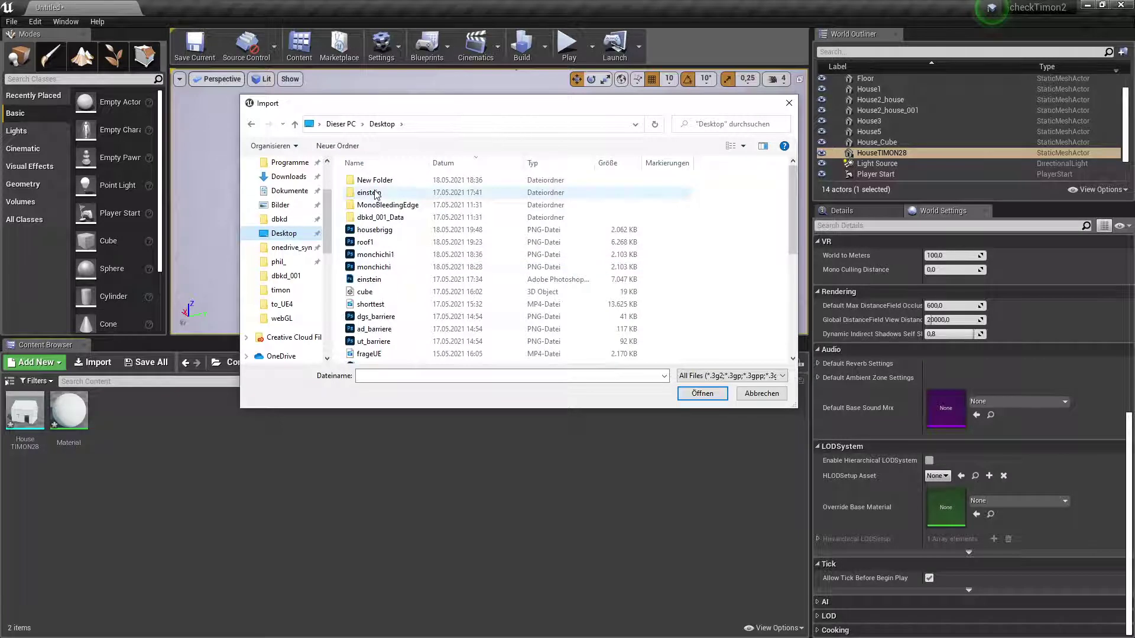
{"action": "scroll", "coordinate": [382, 262], "scroll_direction": "down", "scroll_amount": 5}
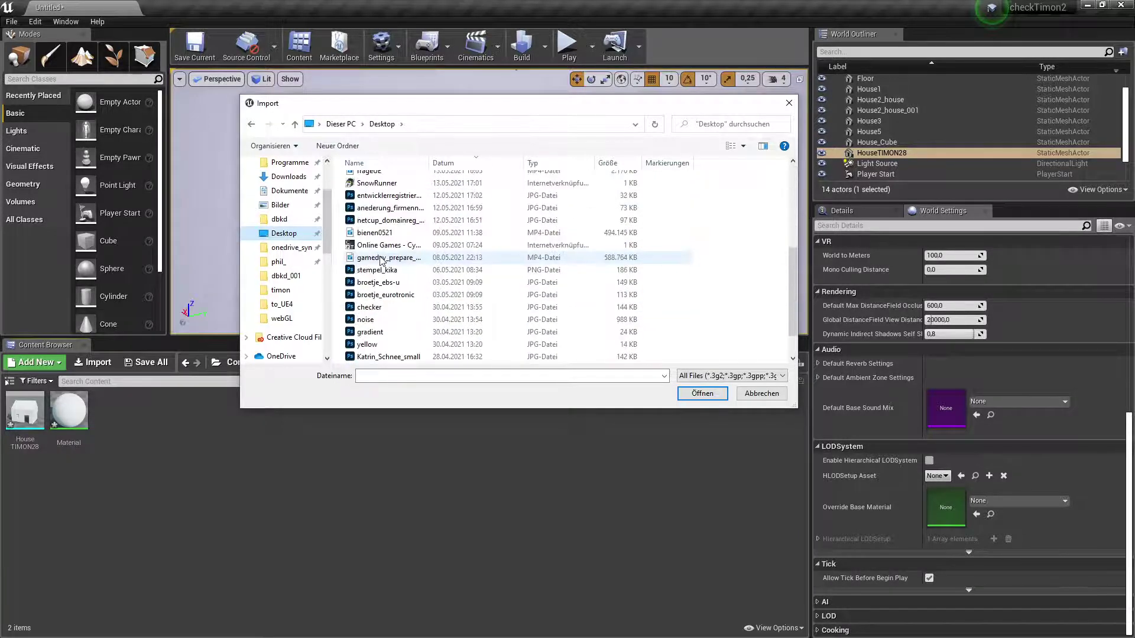
{"action": "scroll", "coordinate": [388, 346], "scroll_direction": "down", "scroll_amount": 1}
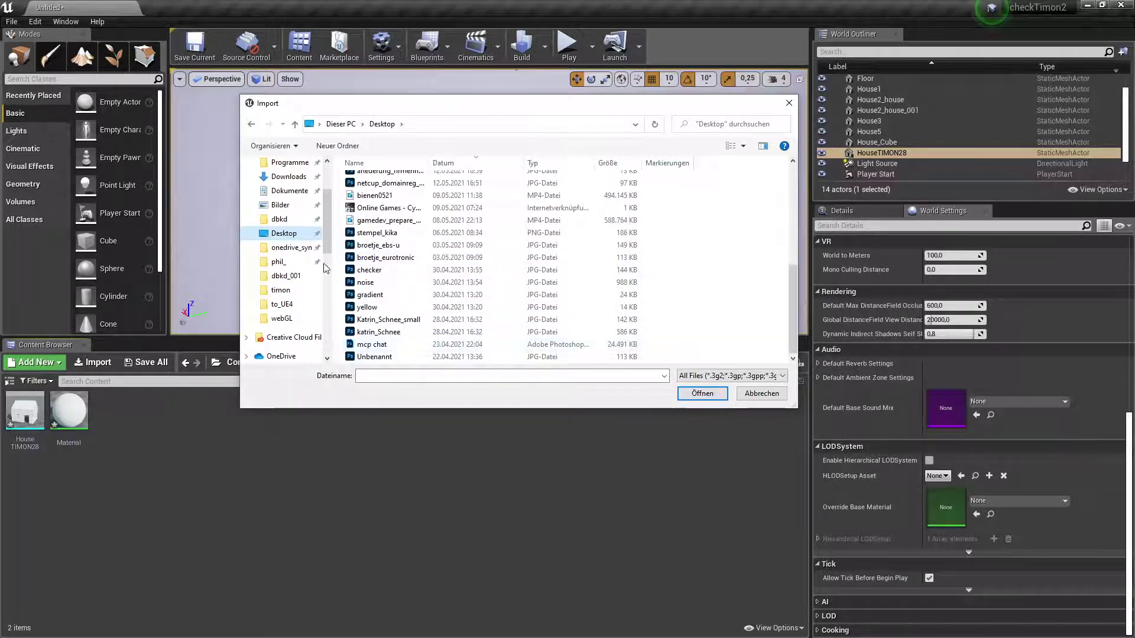
- Import the mochchihouse28 PNG texture from the STEF\suburban_11_2020_modelling\timon folder
{"action": "left_click_drag", "start_coordinate": [328, 237], "coordinate": [327, 324]}
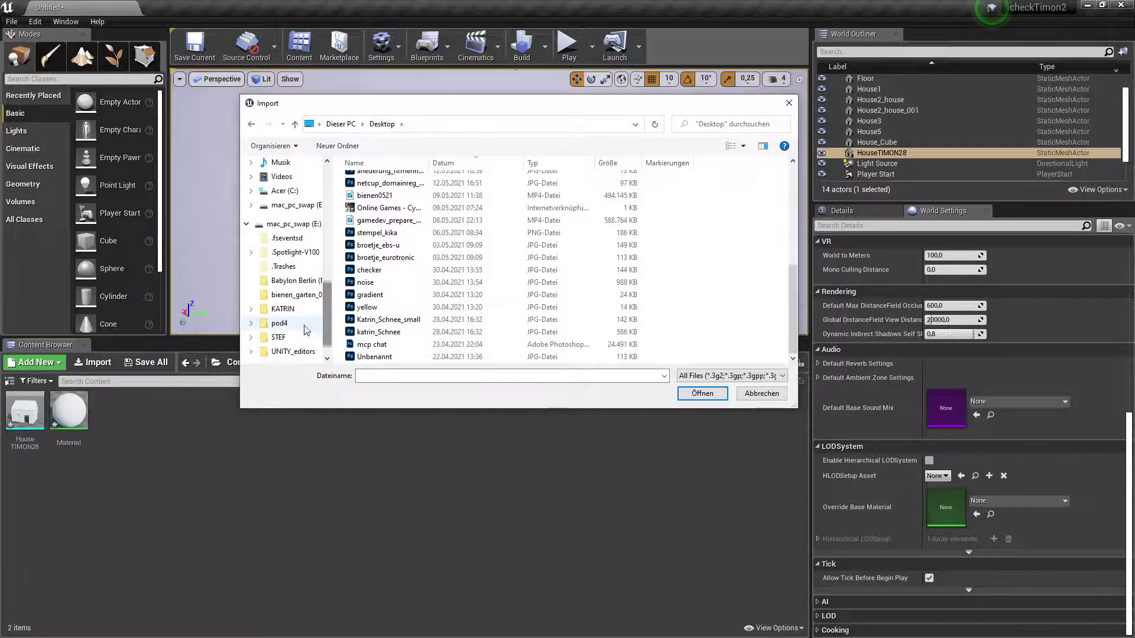
{"action": "left_click", "coordinate": [293, 337]}
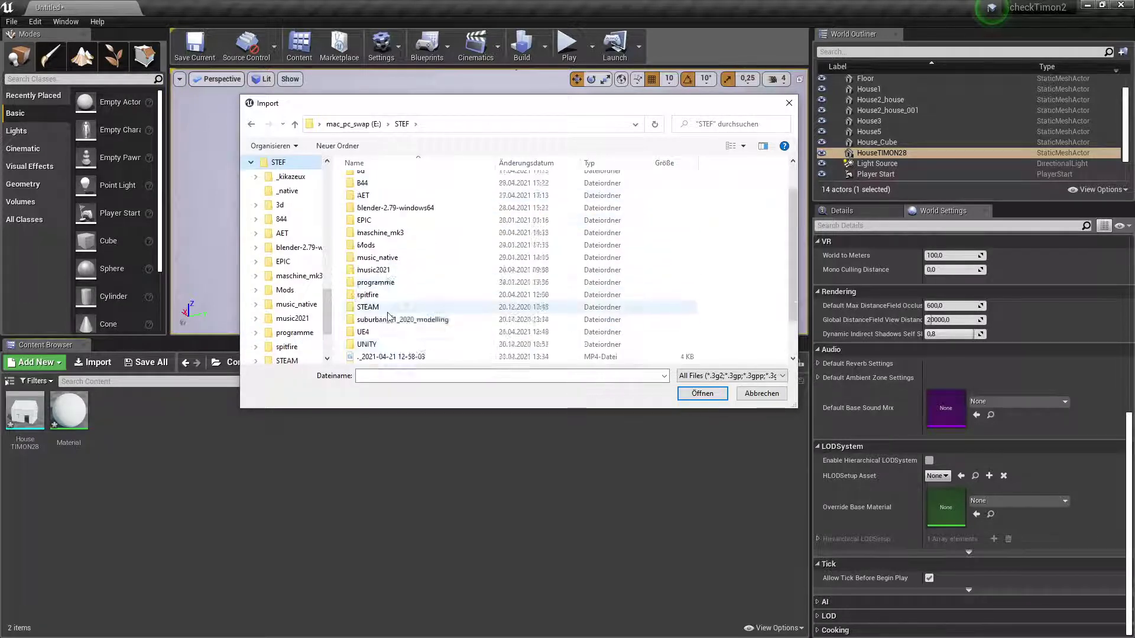
{"action": "scroll", "coordinate": [389, 317], "scroll_direction": "down", "scroll_amount": 1}
{"action": "double_click", "coordinate": [378, 282]}
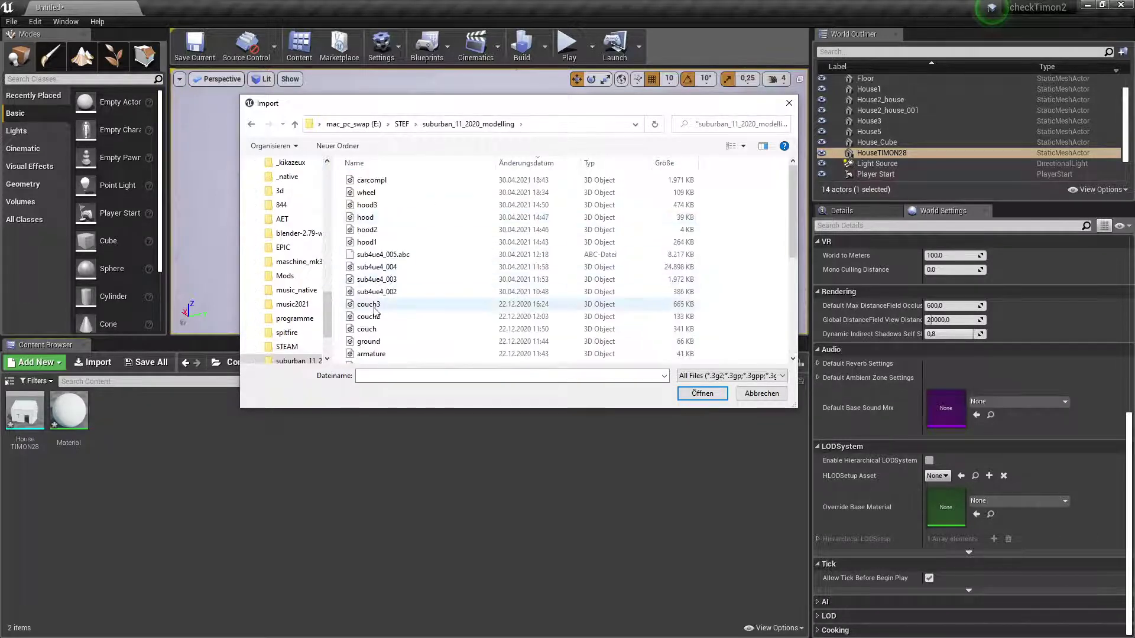
{"action": "scroll", "coordinate": [375, 312], "scroll_direction": "down", "scroll_amount": 3}
{"action": "double_click", "coordinate": [378, 299]}
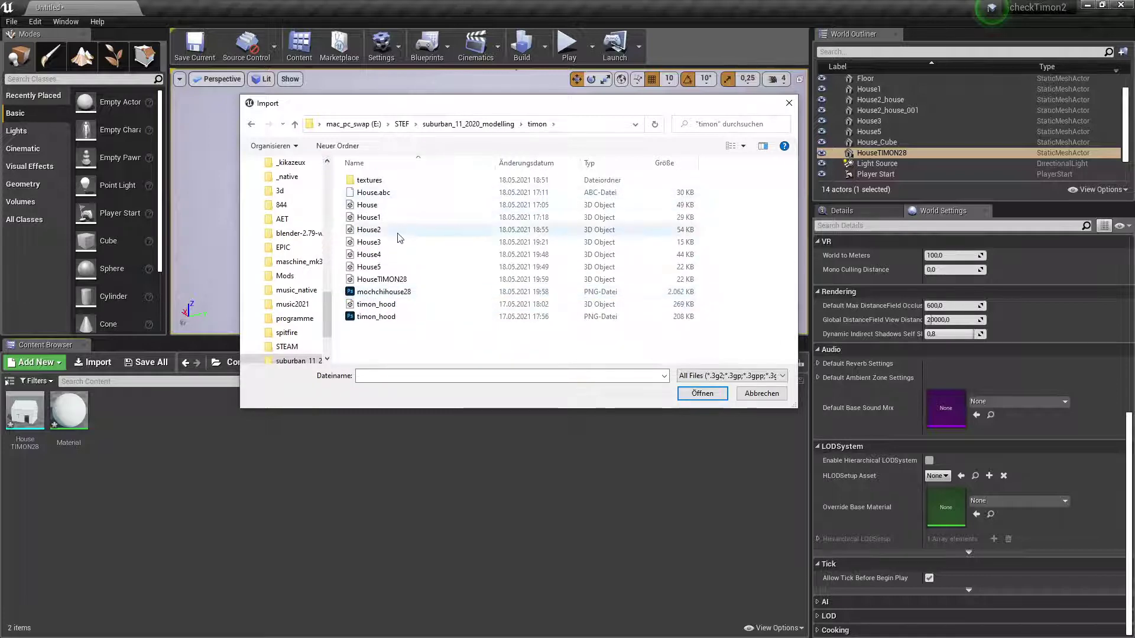
{"action": "left_click", "coordinate": [397, 296]}
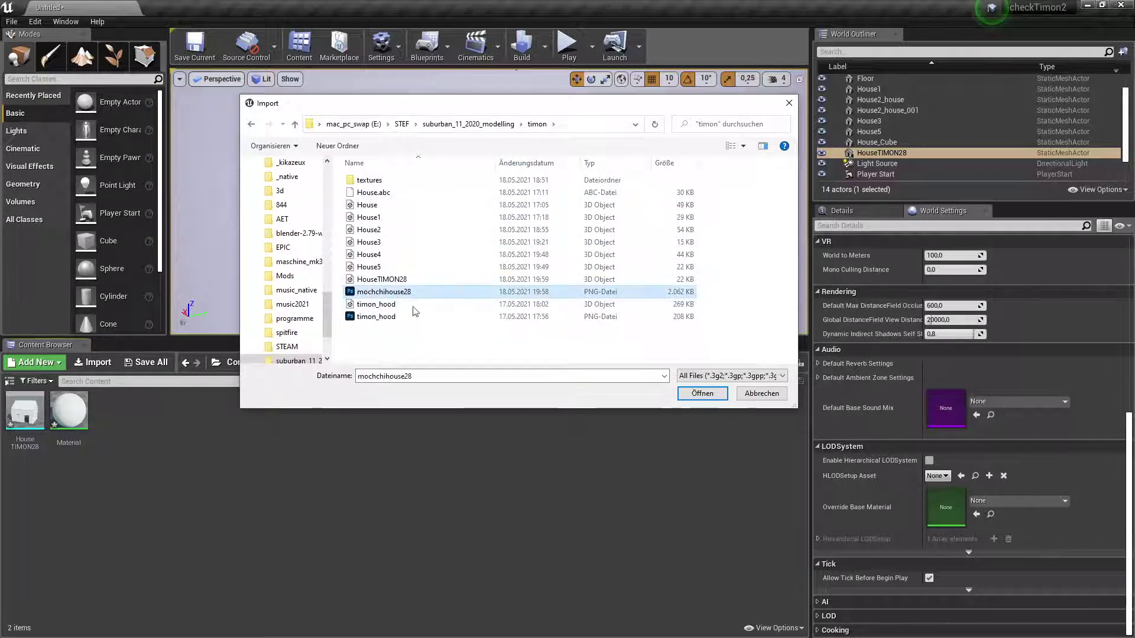
{"action": "left_click", "coordinate": [705, 391]}
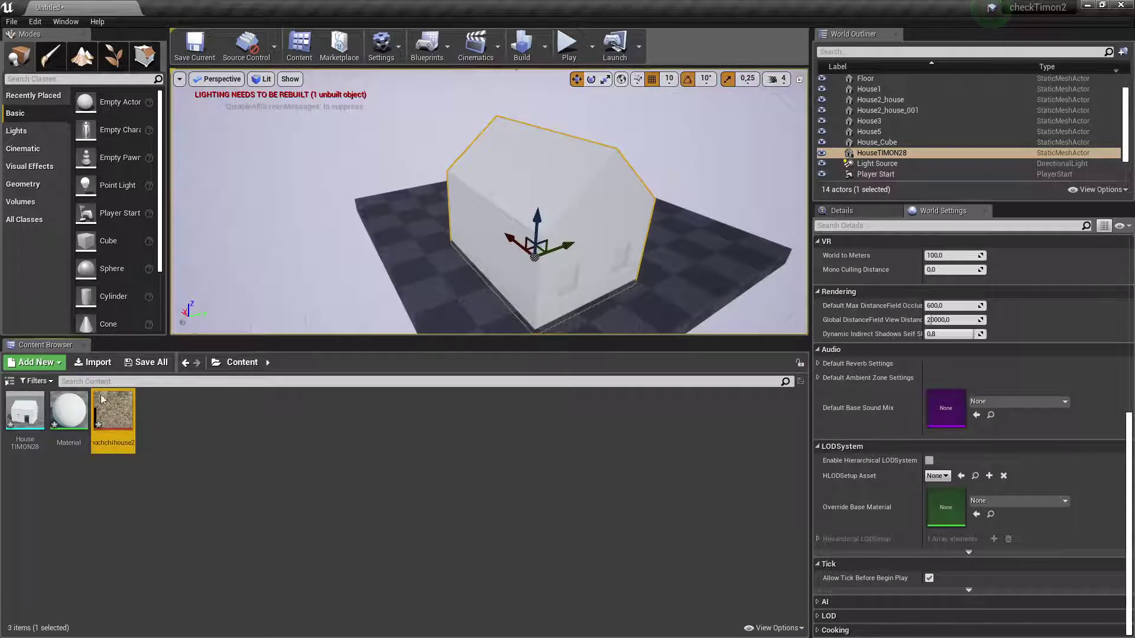
- Create a material from the mochchihouse28 texture and keep the suggested name mochchihouse28_Mat
{"action": "mouse_move", "coordinate": [96, 411]}
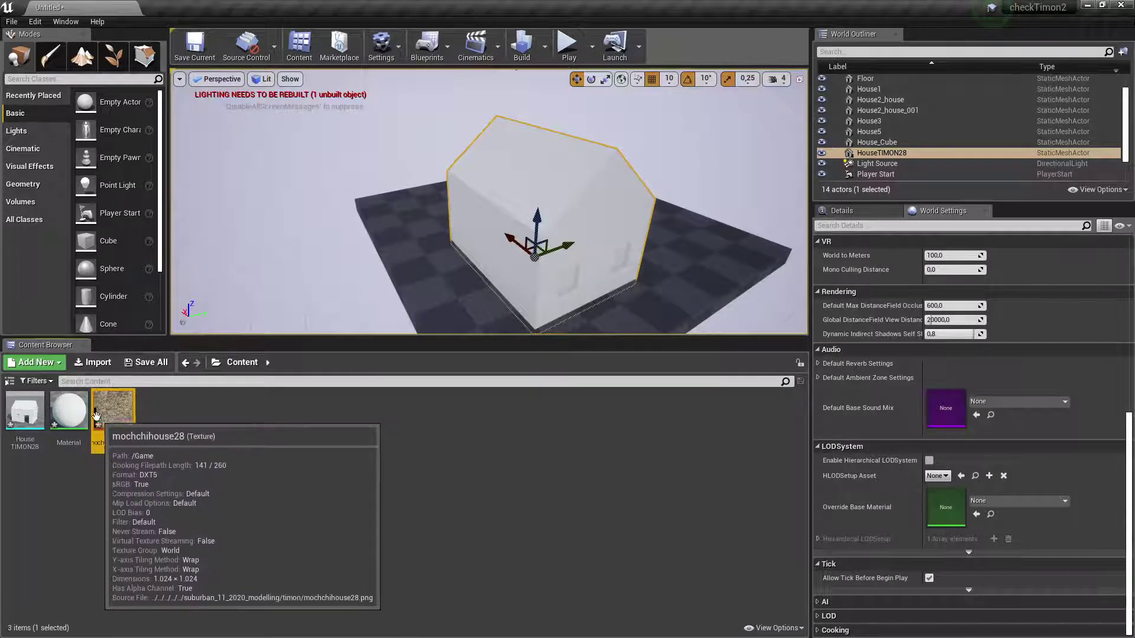
{"action": "right_click", "coordinate": [113, 412]}
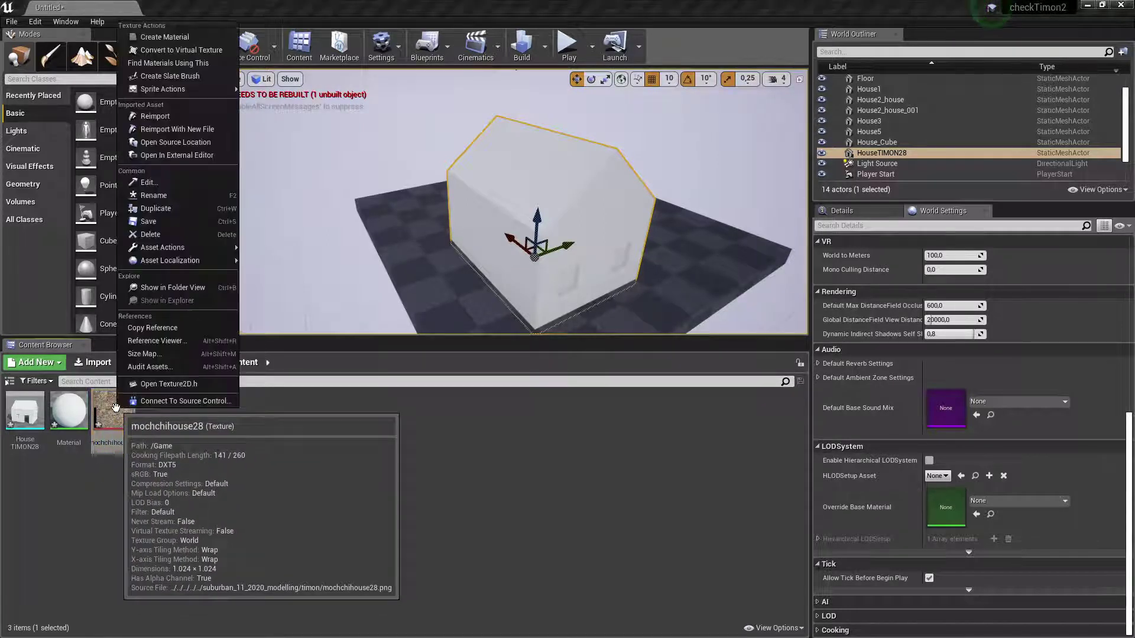
{"action": "left_click", "coordinate": [166, 37]}
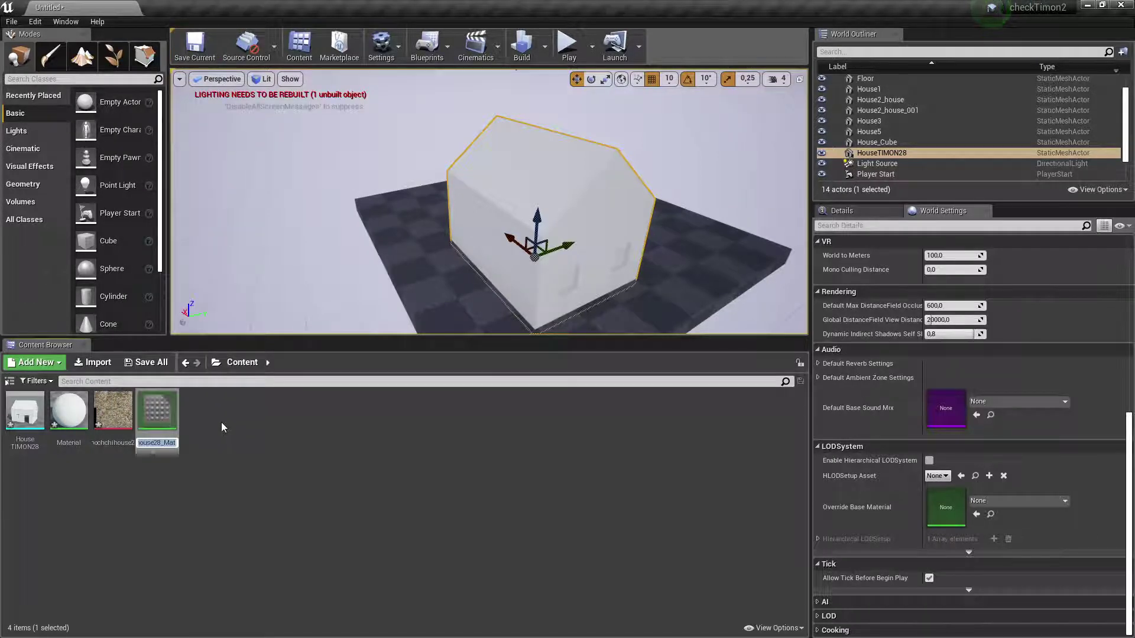
{"action": "key", "text": "Return"}
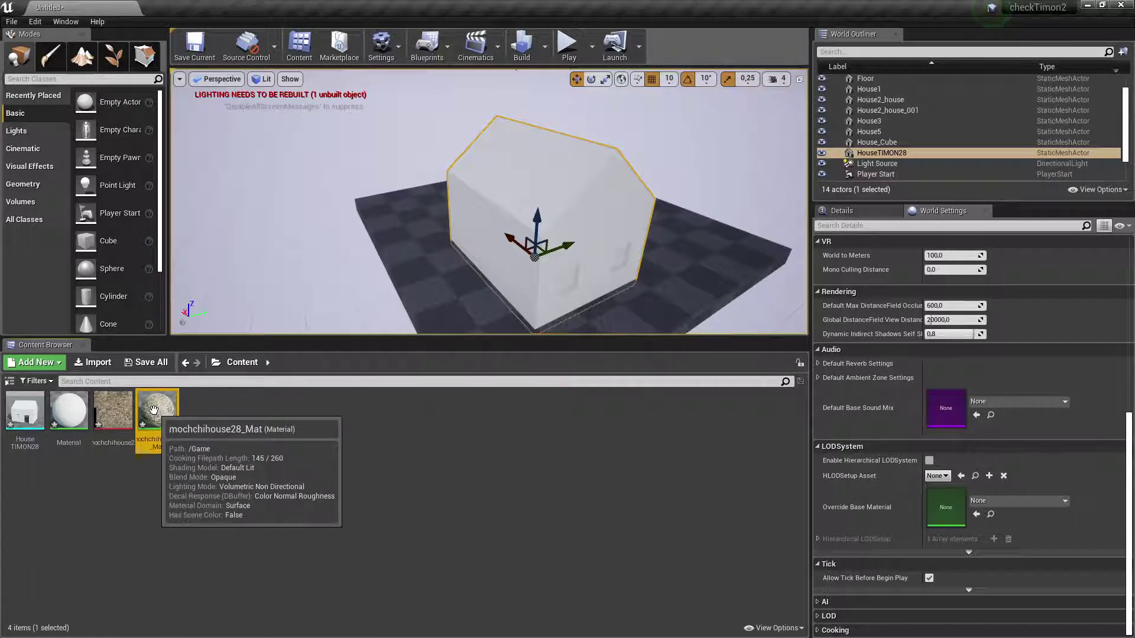
- Open the asset named Material and add a TextureSample node connected to its Base Color
{"action": "left_click", "coordinate": [74, 417]}
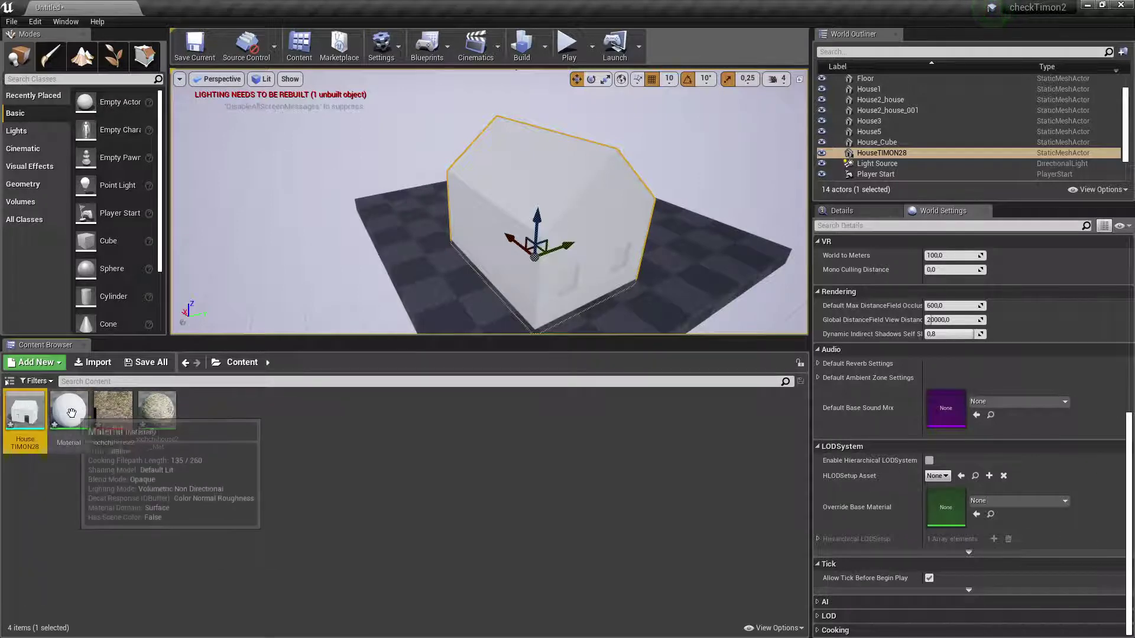
{"action": "double_click", "coordinate": [71, 415]}
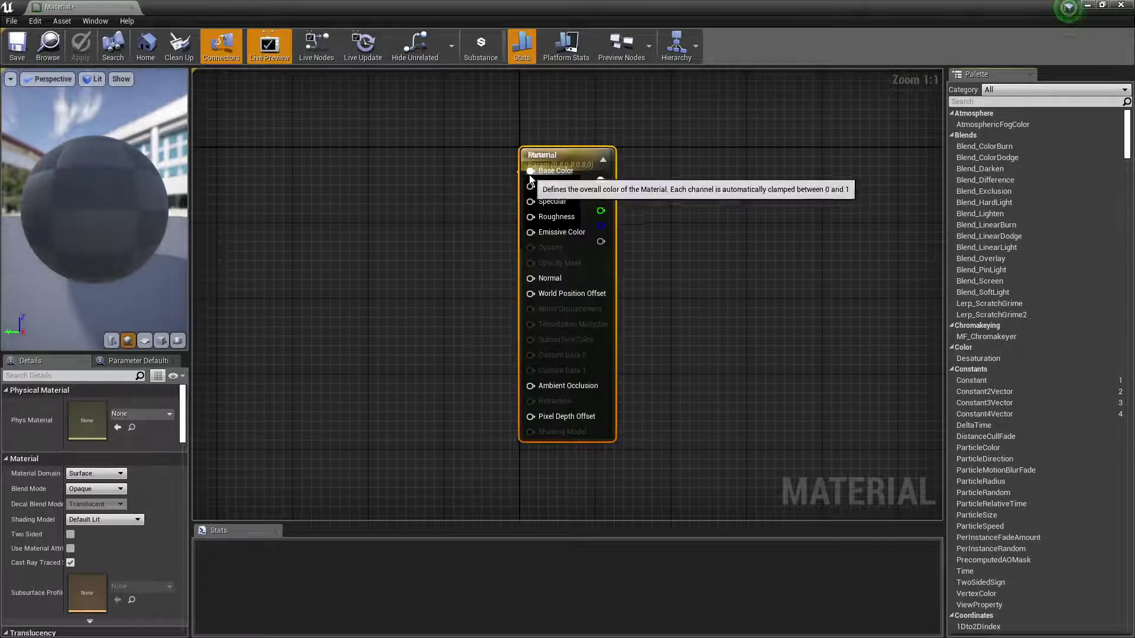
{"action": "left_click_drag", "start_coordinate": [530, 171], "coordinate": [341, 238]}
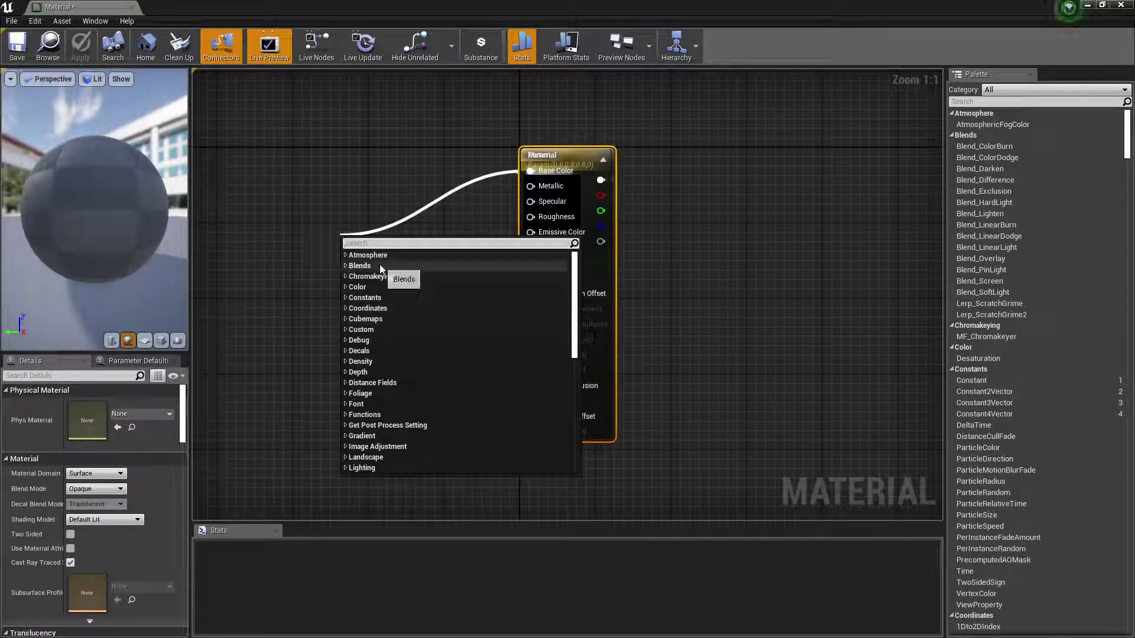
{"action": "type", "text": "texture"}
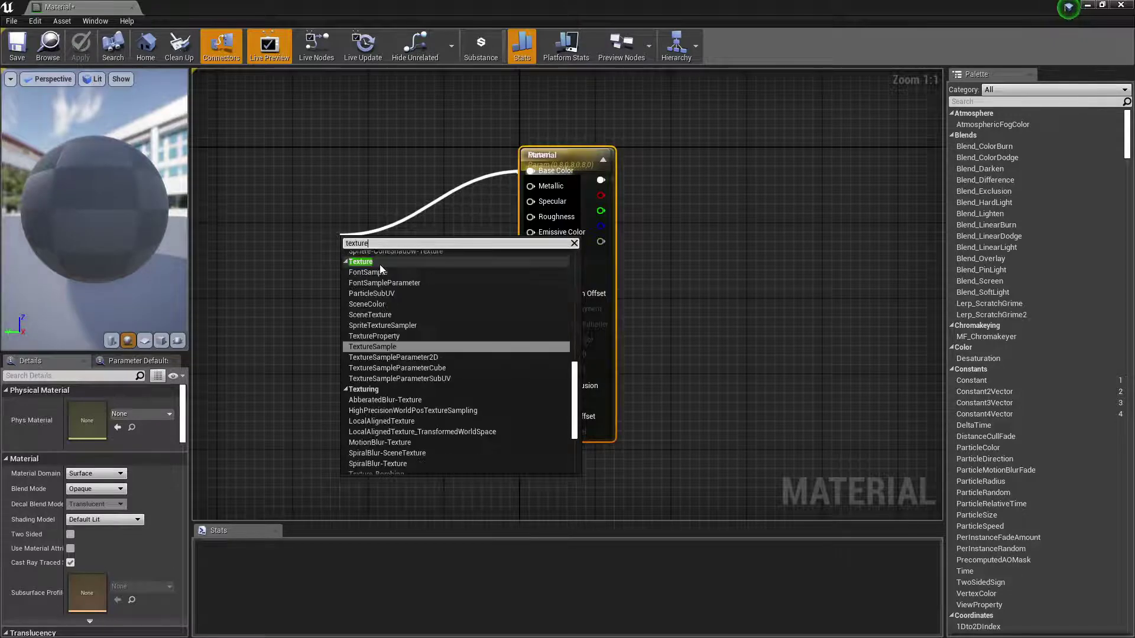
{"action": "left_click", "coordinate": [387, 346]}
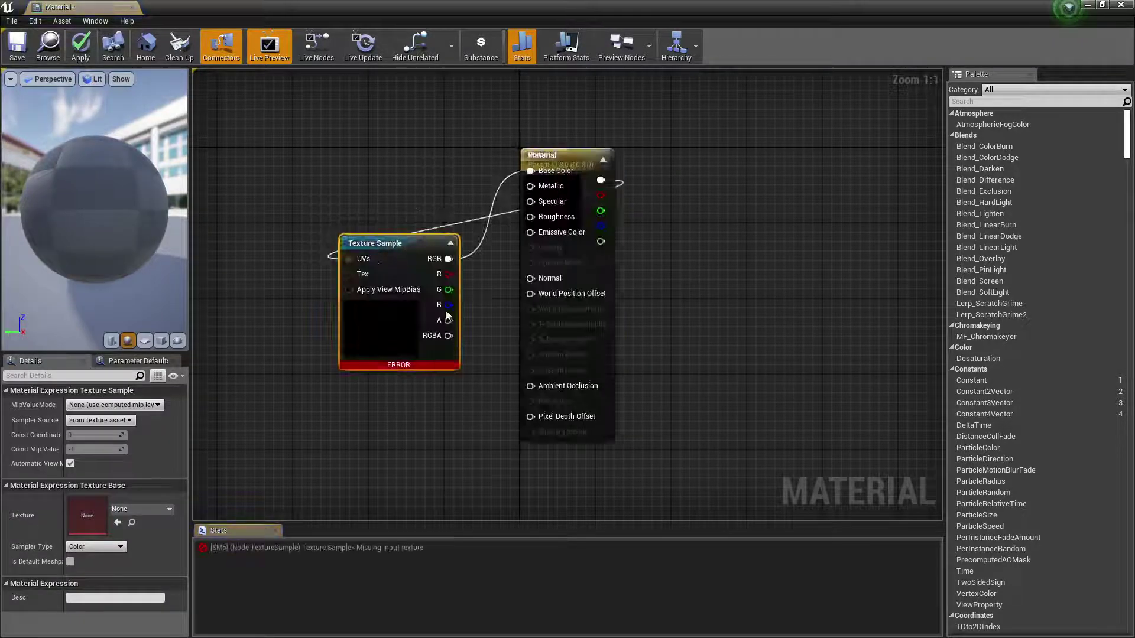
- Spread out the overlapping material nodes, delete the Param node, and line up the Texture Sample node beside the Material result node
{"action": "left_click_drag", "start_coordinate": [383, 246], "coordinate": [335, 347]}
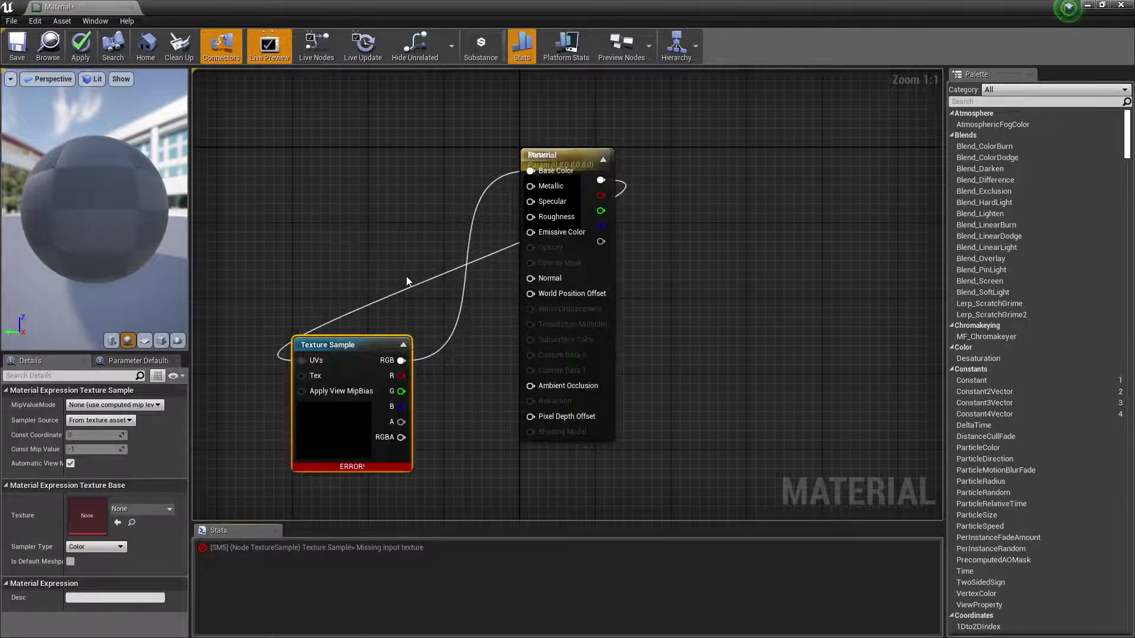
{"action": "left_click_drag", "start_coordinate": [535, 148], "coordinate": [741, 129]}
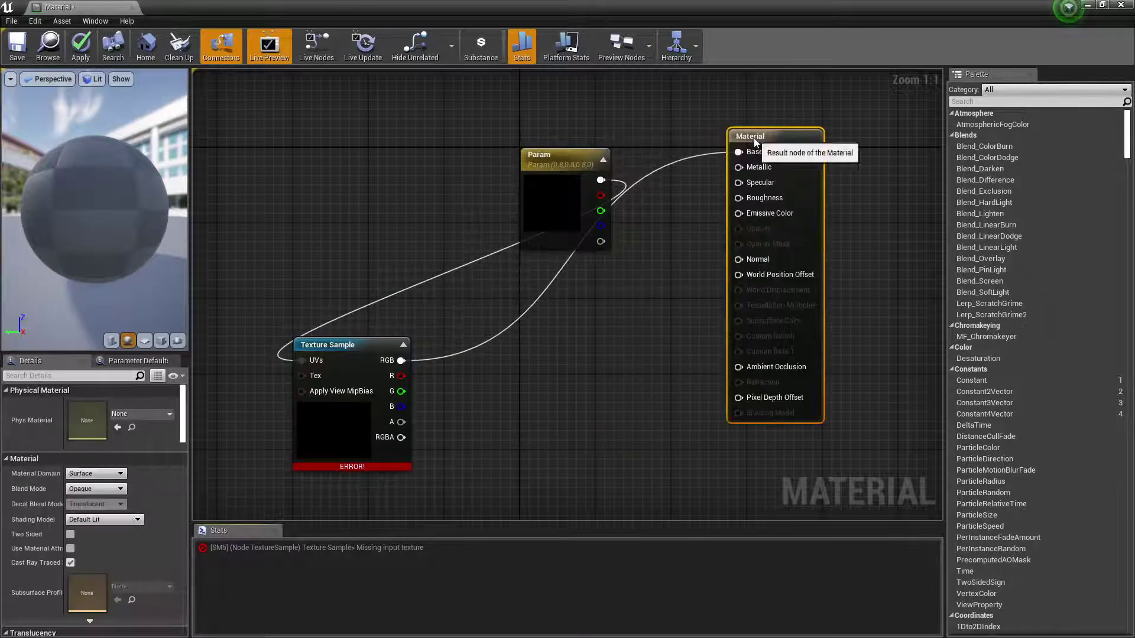
{"action": "left_click_drag", "start_coordinate": [563, 155], "coordinate": [475, 141]}
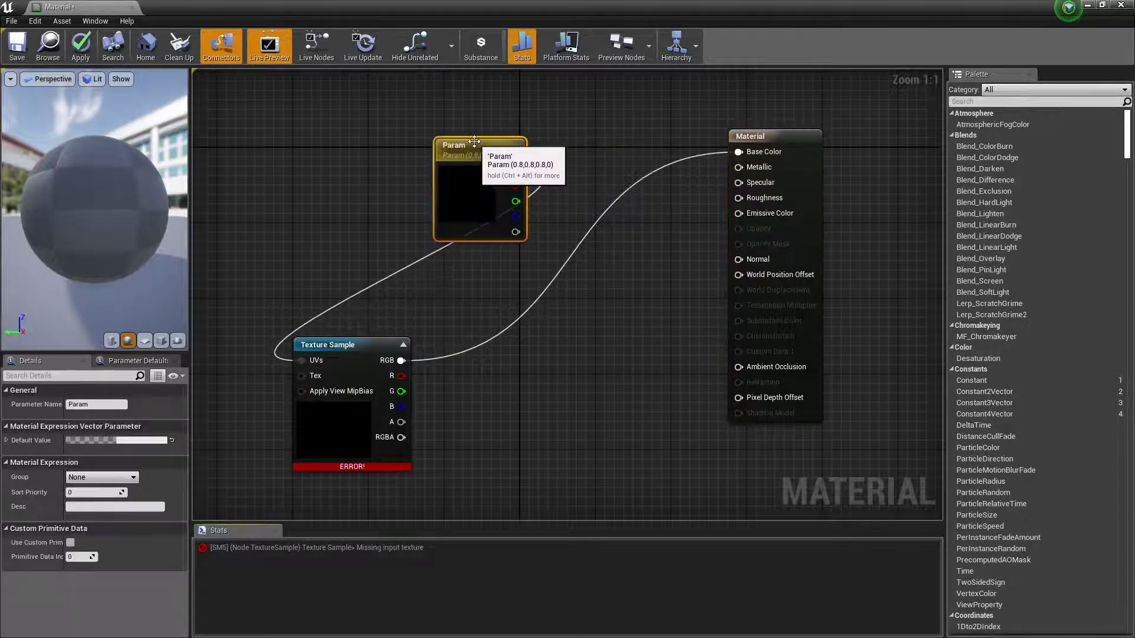
{"action": "key", "text": "Delete"}
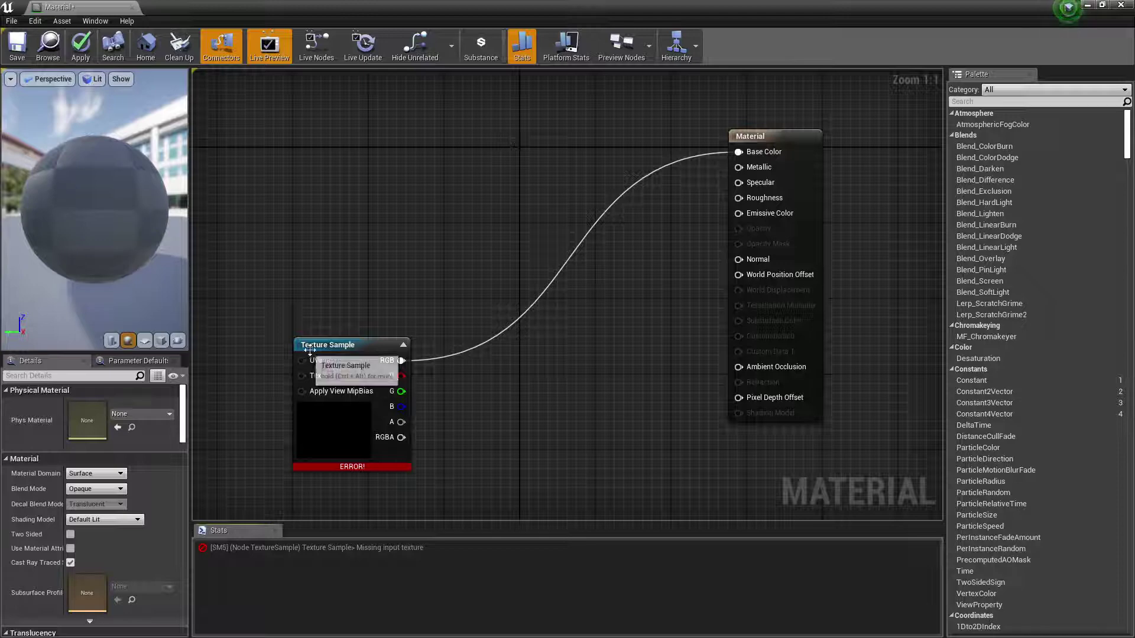
{"action": "left_click_drag", "start_coordinate": [319, 355], "coordinate": [555, 147]}
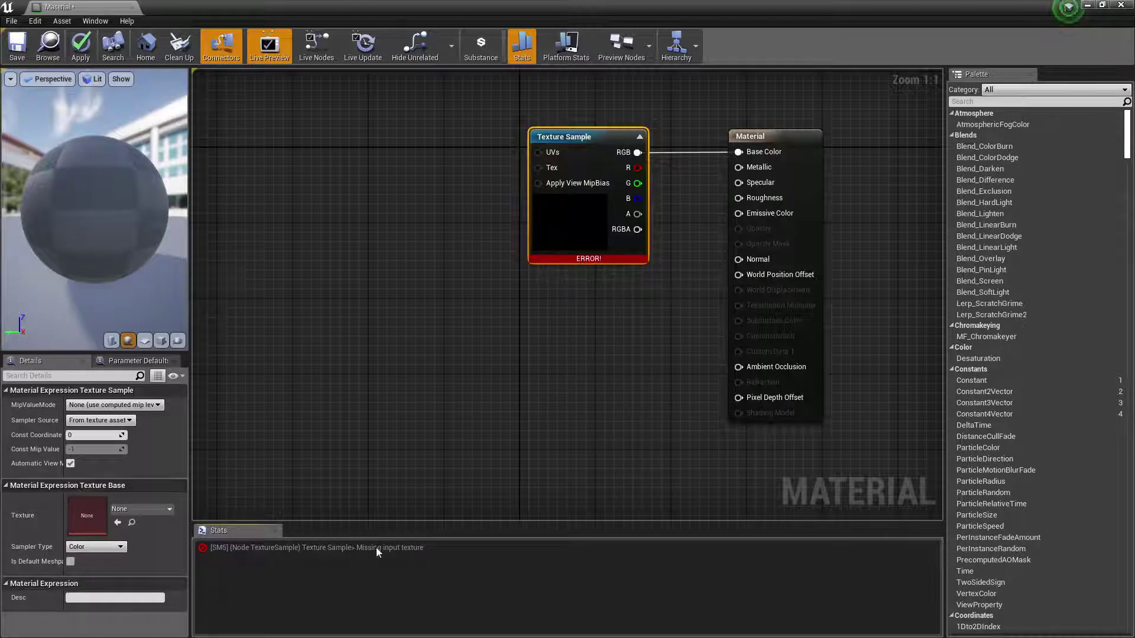
{"action": "left_click_drag", "start_coordinate": [574, 139], "coordinate": [375, 138]}
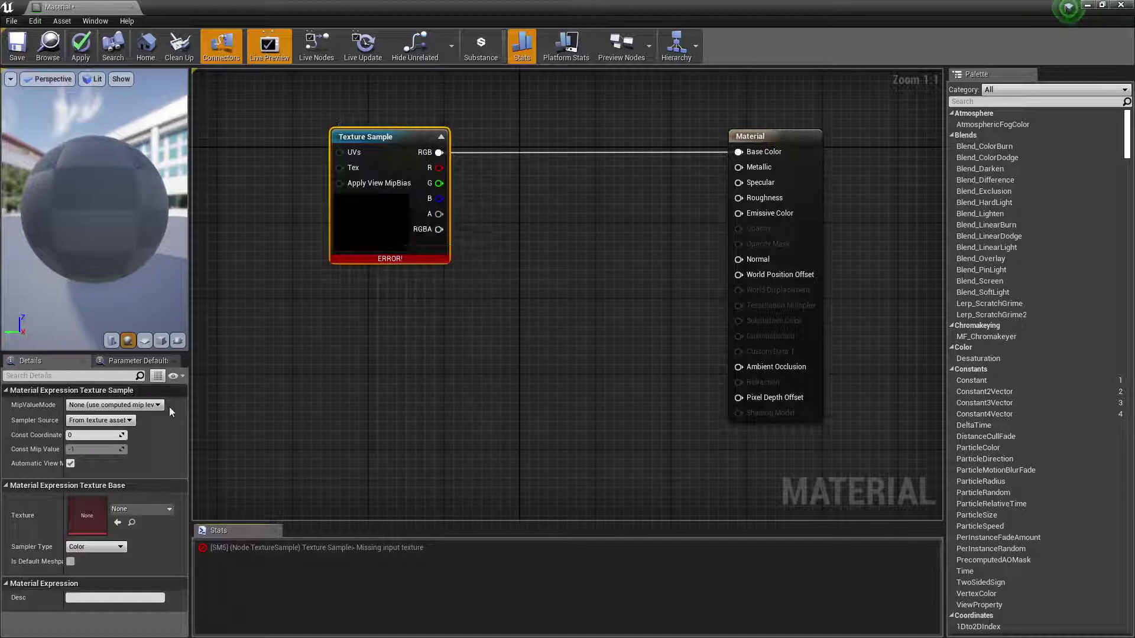
- Assign the mochchihouse28 texture to the Texture Sample node, then save the material and close its editor
{"action": "left_click", "coordinate": [136, 509]}
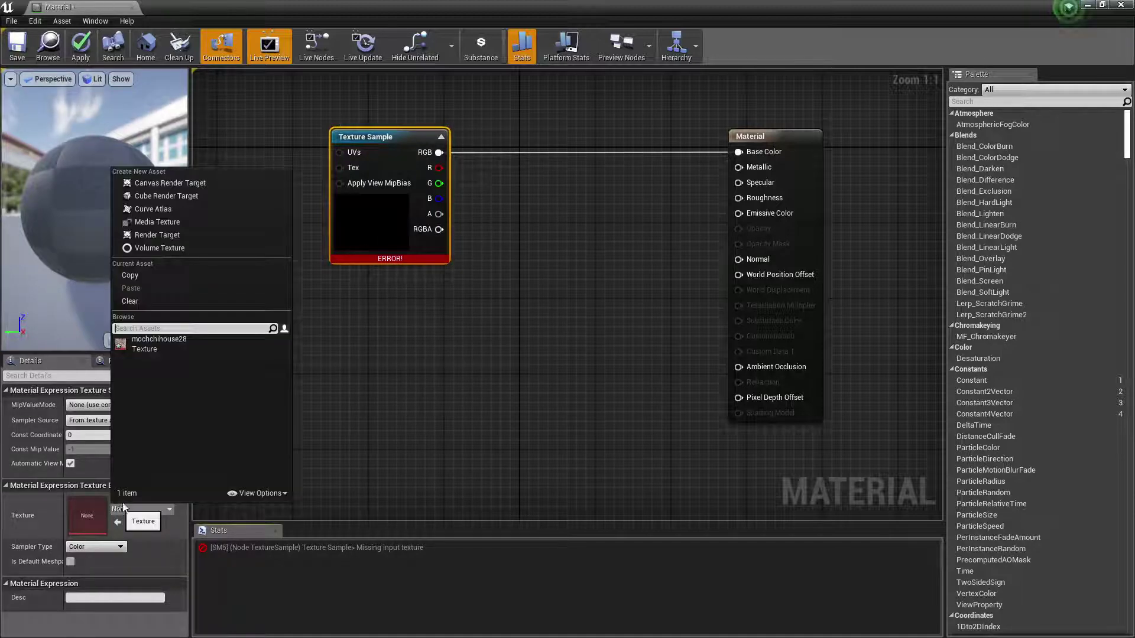
{"action": "left_click", "coordinate": [130, 344]}
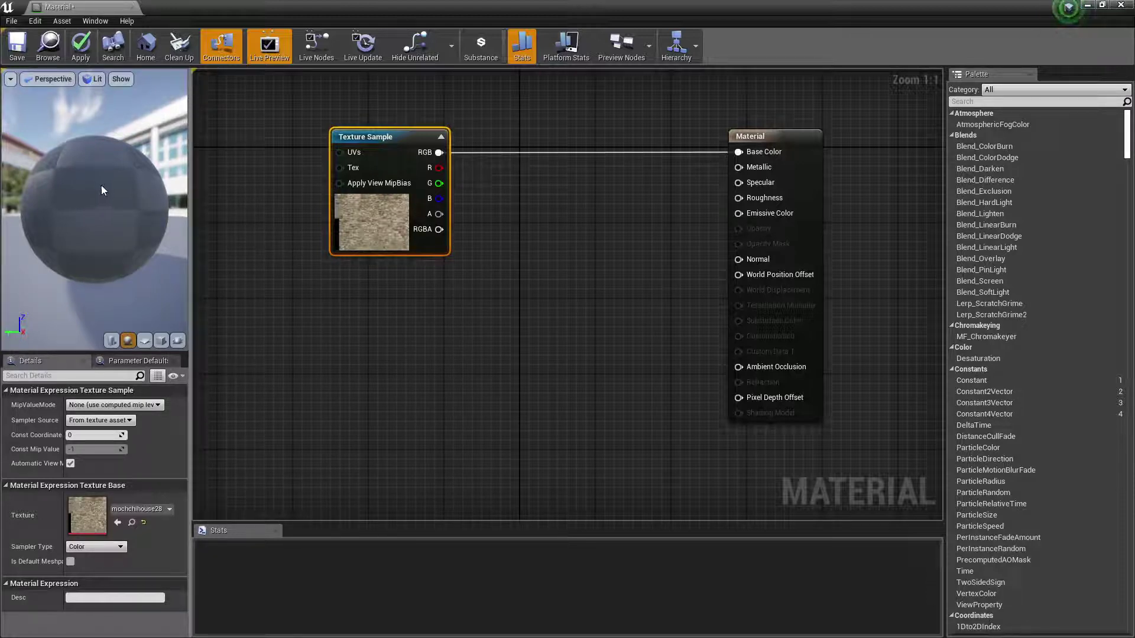
{"action": "left_click", "coordinate": [11, 48]}
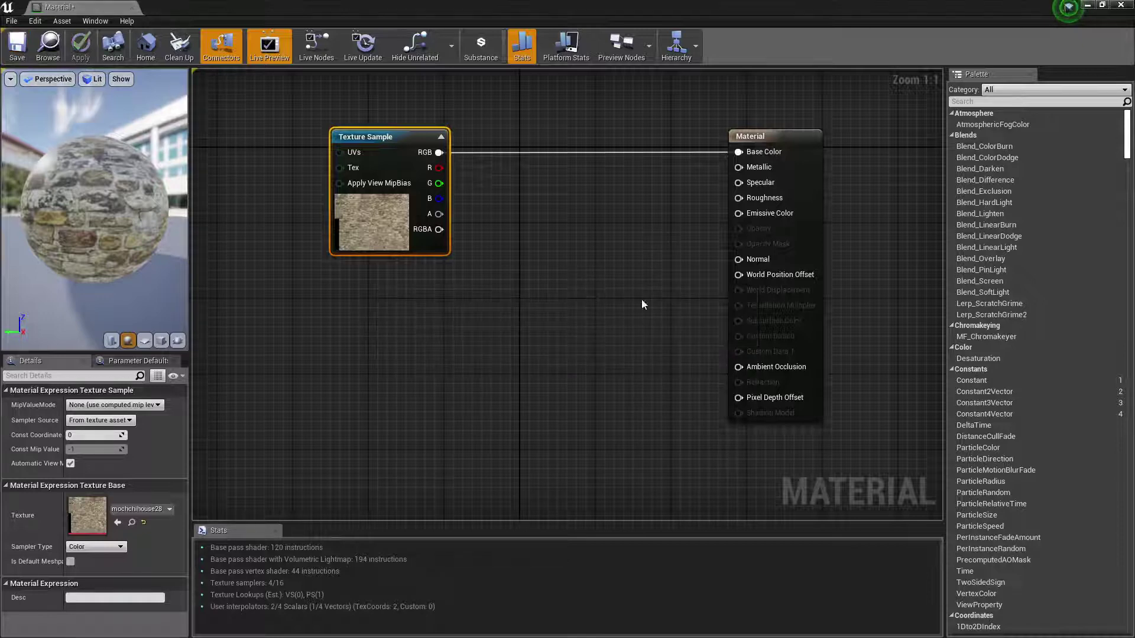
{"action": "left_click", "coordinate": [1122, 6]}
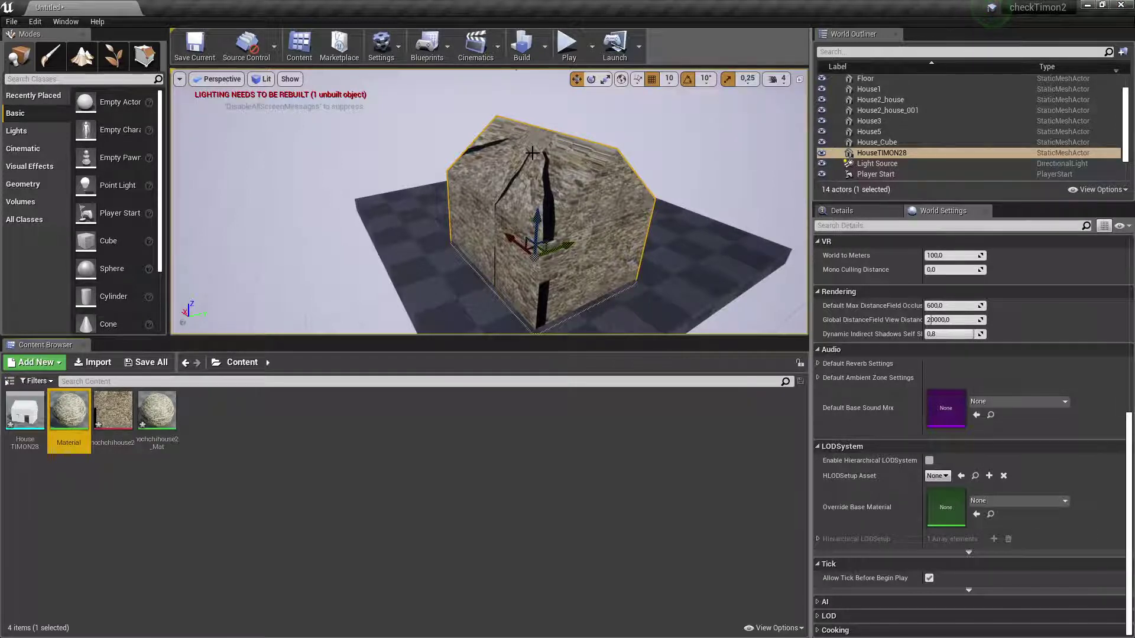
- Examine how the texture sits on HouseTIMON28 in the level and switch to Blender
{"action": "left_click_drag", "start_coordinate": [532, 153], "coordinate": [496, 156], "text": "alt"}
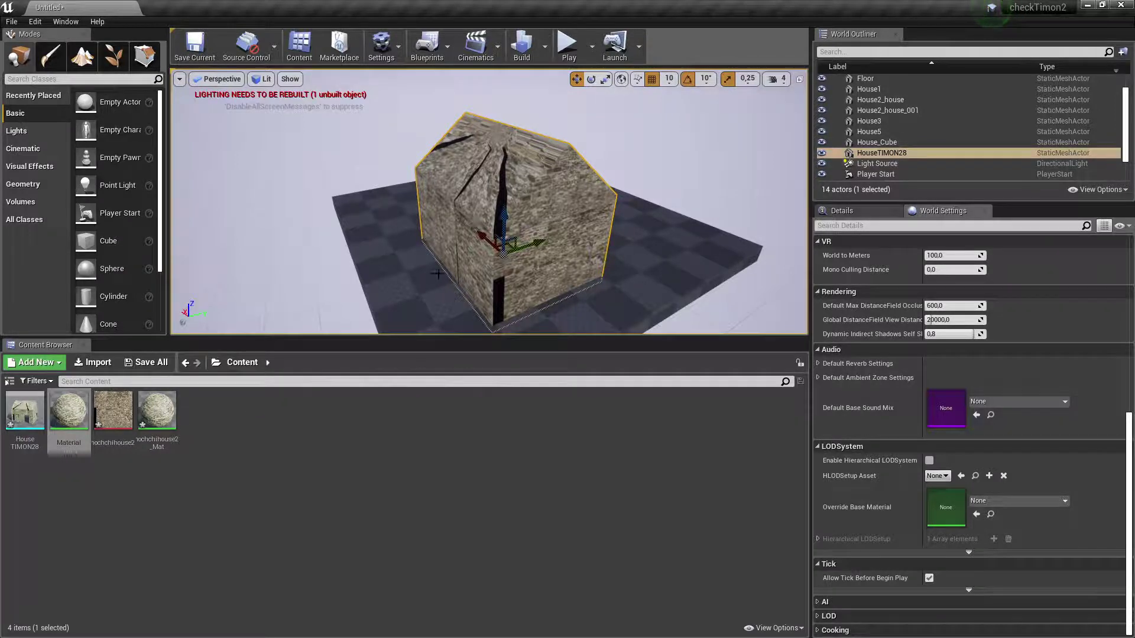
{"action": "right_click_drag", "start_coordinate": [552, 248], "coordinate": [502, 293]}
{"action": "key", "text": "f"}
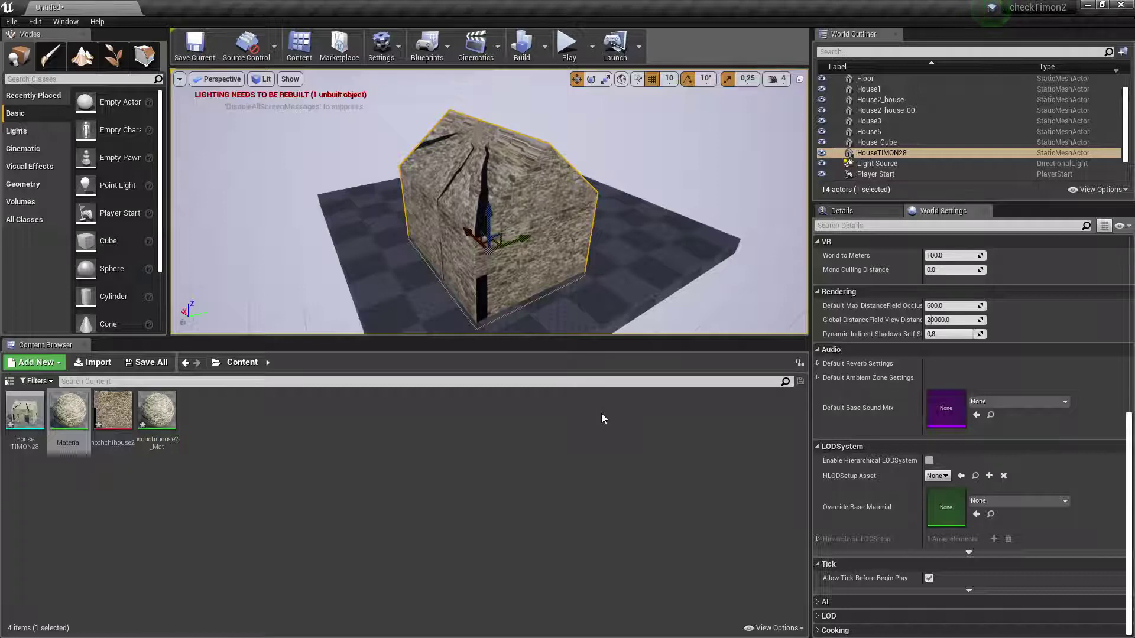
{"action": "key", "text": "alt+Tab"}
{"action": "key", "text": "Tab"}
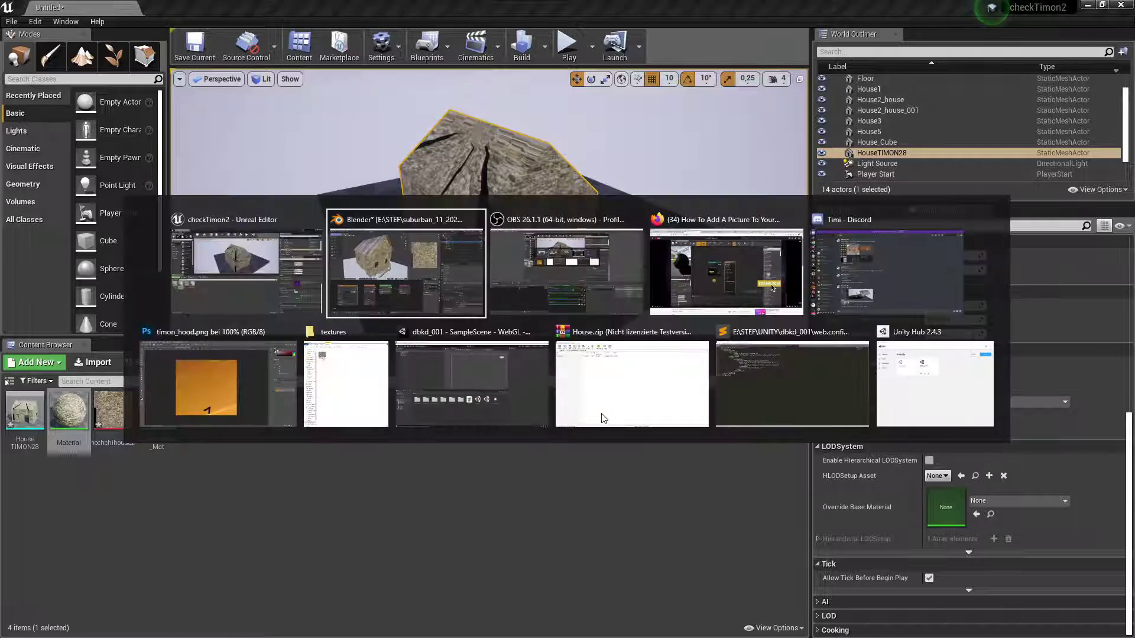